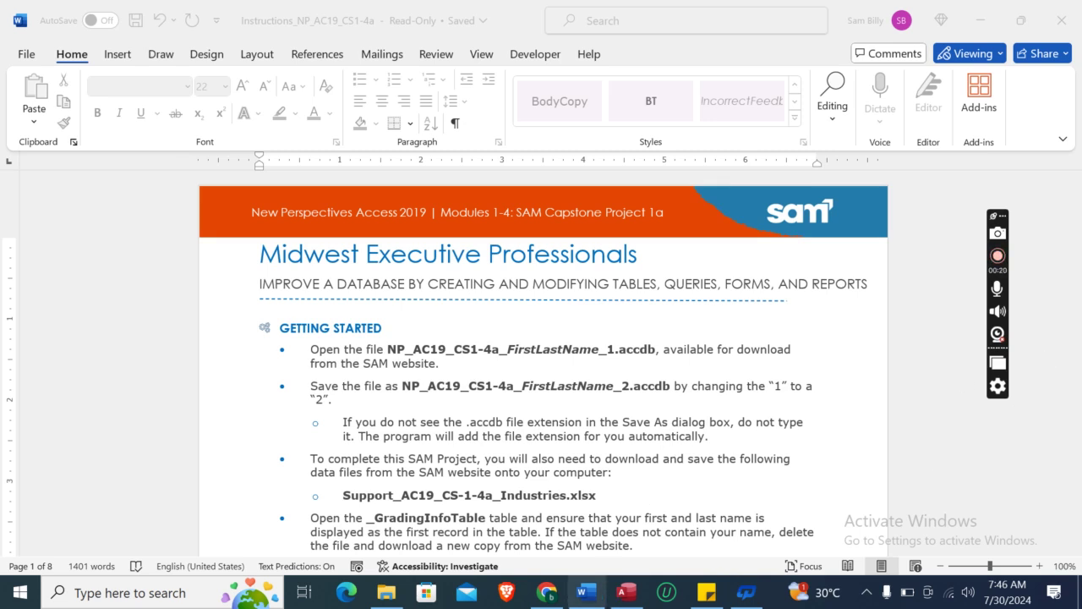
# Step: Scroll the Word instructions to the Applications and JobSeekers Project Steps, then return to Access
pyautogui.click(634, 598)
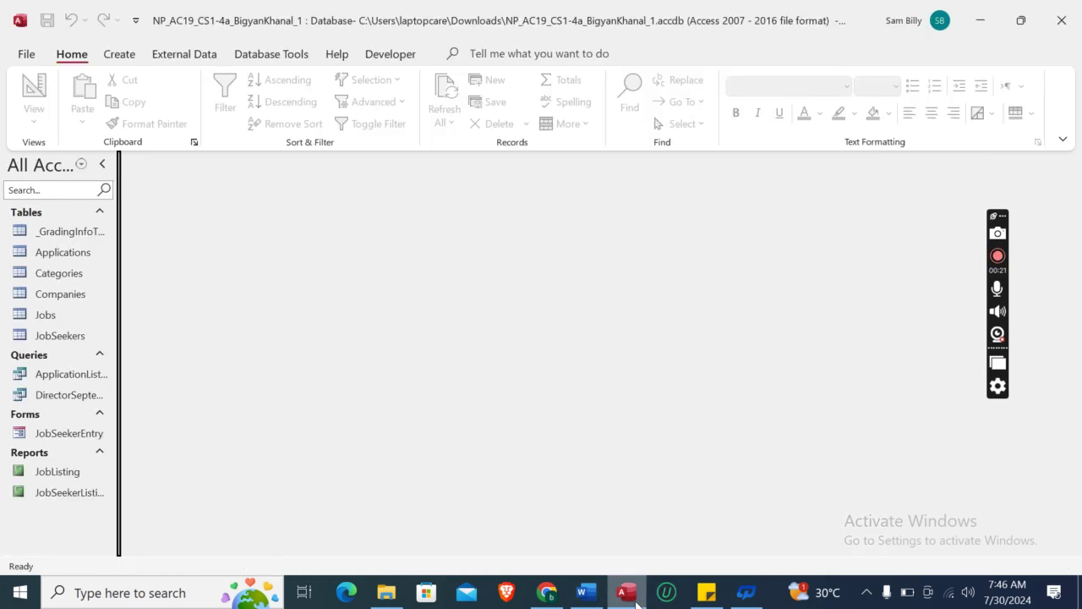
pyautogui.click(586, 591)
pyautogui.moveTo(1076, 201)
pyautogui.mouseDown()
pyautogui.moveTo(1073, 222)
pyautogui.moveTo(1072, 212)
pyautogui.mouseUp()
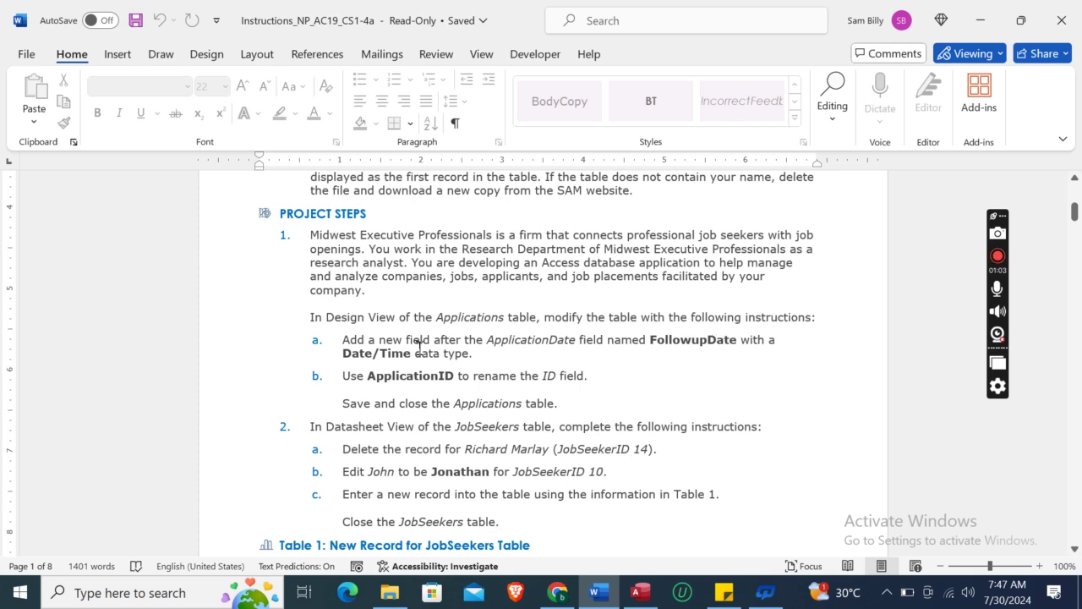
pyautogui.click(640, 592)
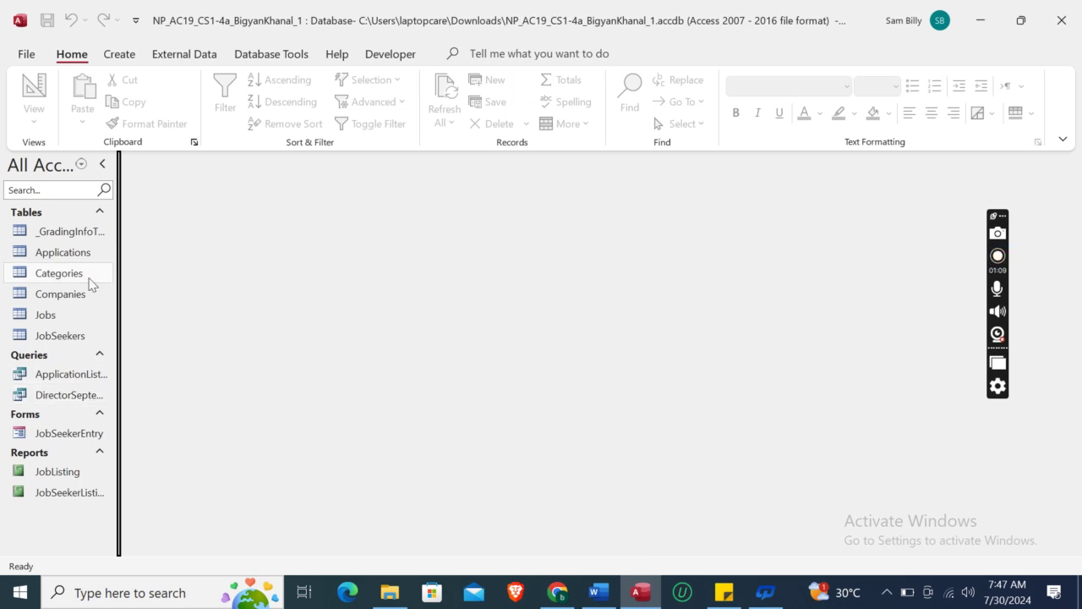
# Step: Open the Applications table in Design View from the Navigation Pane shortcut menu
pyautogui.click(61, 254)
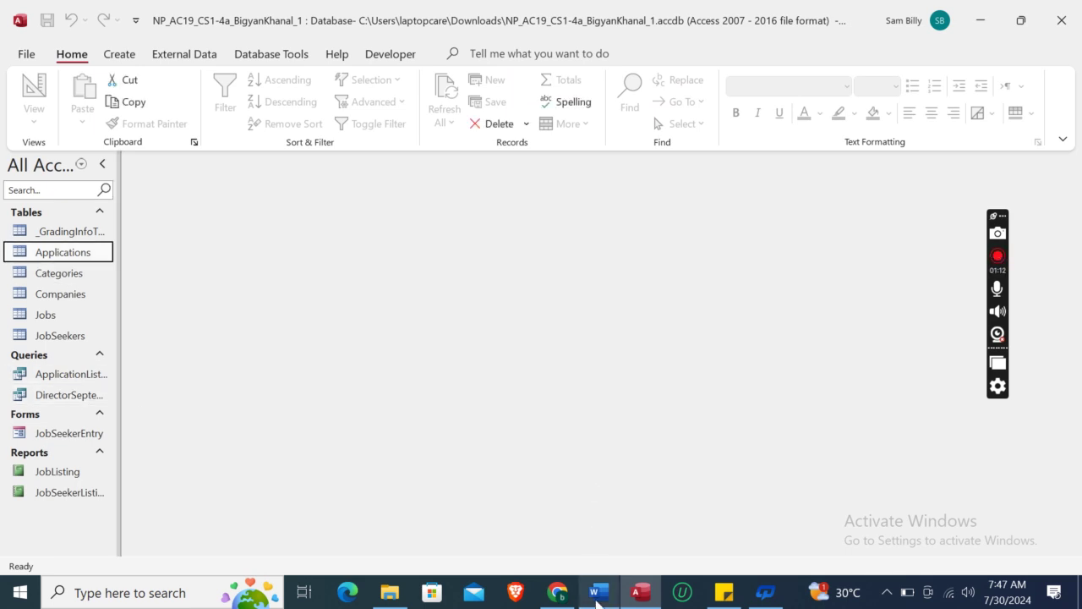
pyautogui.click(598, 592)
pyautogui.click(598, 591)
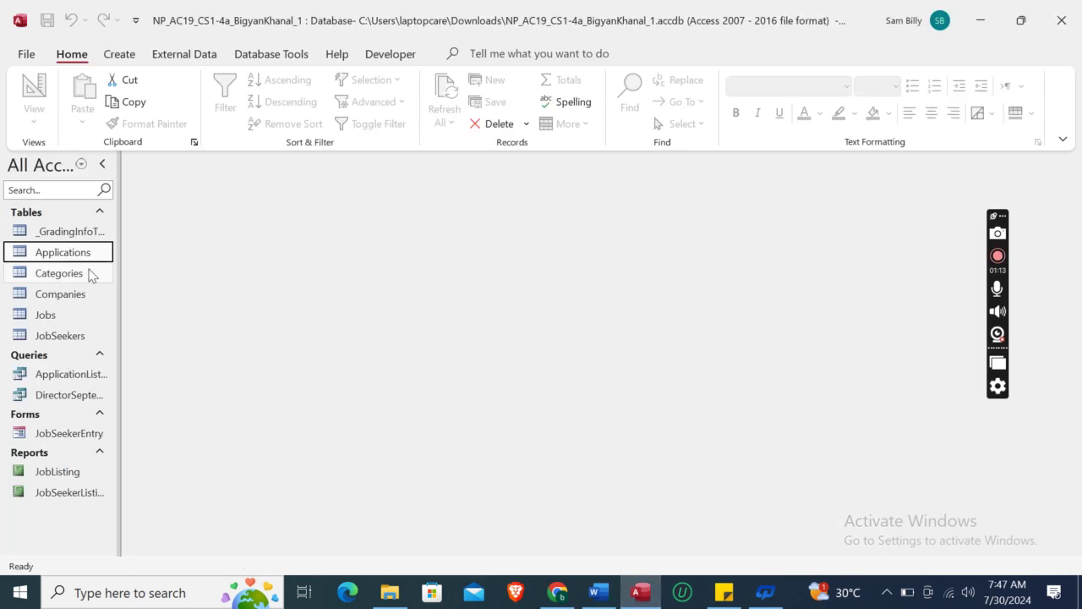
pyautogui.rightClick(66, 254)
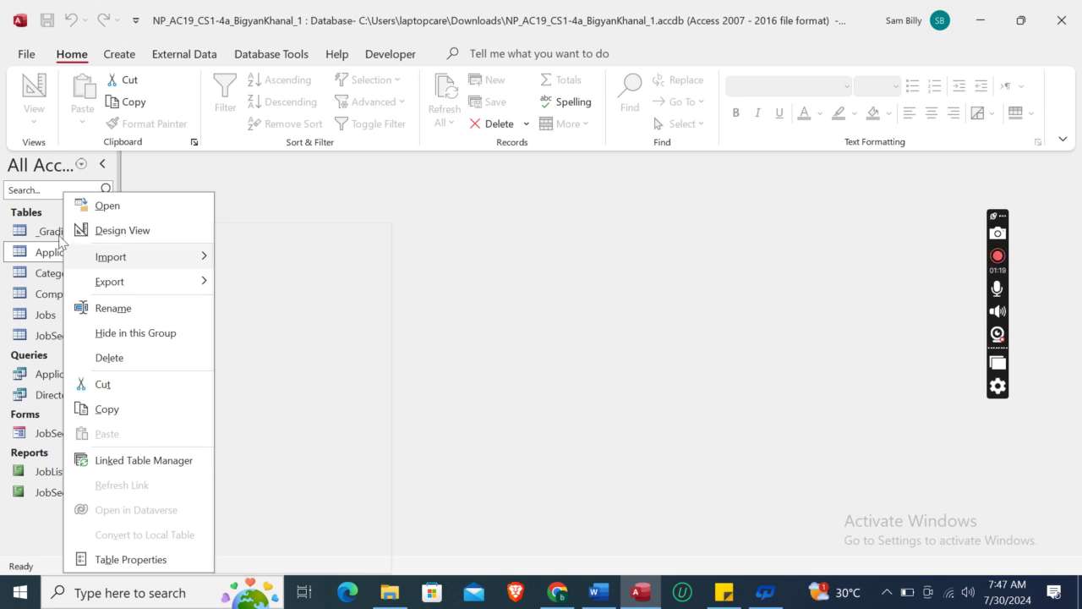
pyautogui.click(167, 241)
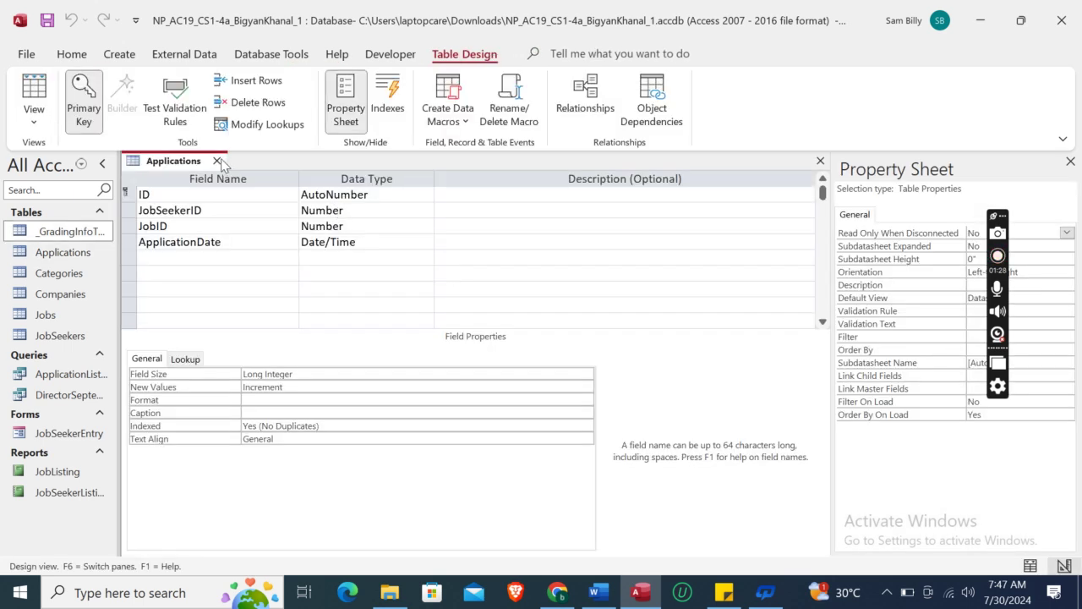
pyautogui.click(217, 160)
pyautogui.click(71, 250)
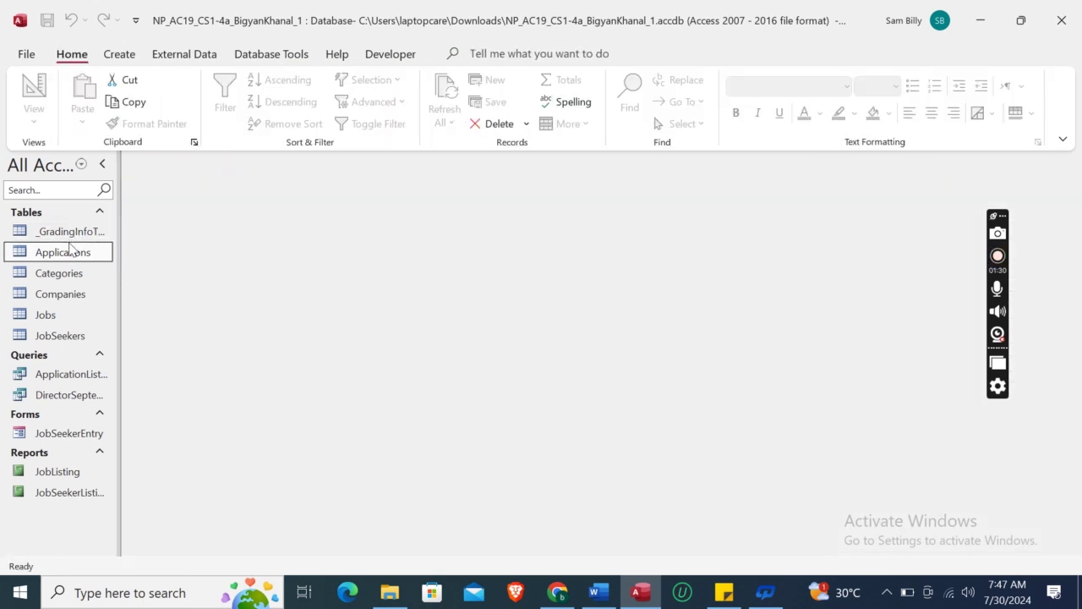
pyautogui.rightClick(72, 252)
pyautogui.click(129, 230)
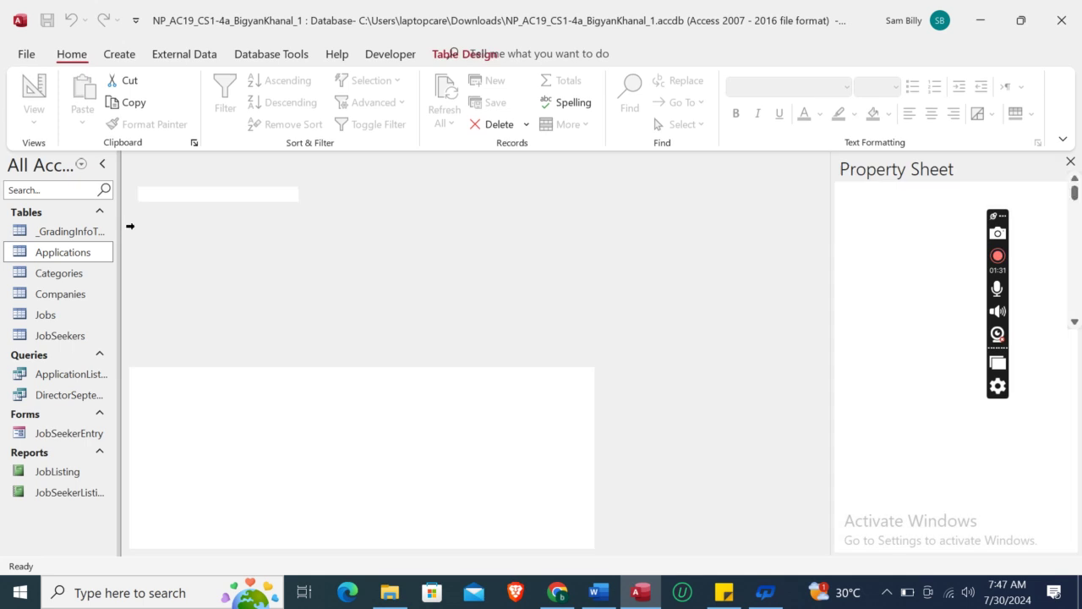
pyautogui.click(602, 599)
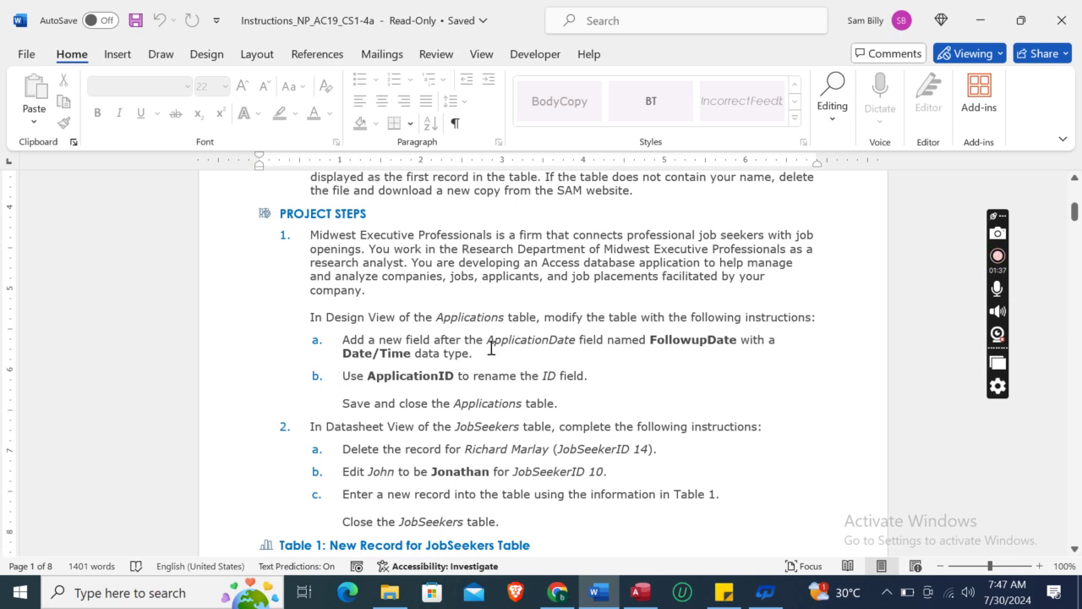
# Step: Add a FollowupDate field with Date/Time data type below ApplicationDate, copying its name from Word
pyautogui.click(651, 339)
pyautogui.hotkey('shift', 'Right')
pyautogui.hotkey('shift', 'Right')
pyautogui.hotkey('shift', 'Right')
pyautogui.hotkey('shift', 'Right')
pyautogui.hotkey('shift', 'Right')
pyautogui.hotkey('shift', 'Right')
pyautogui.hotkey('shift', 'Right')
pyautogui.hotkey('shift', 'Right')
pyautogui.hotkey('shift', 'Right')
pyautogui.hotkey('shift', 'Right')
pyautogui.hotkey('shift', 'Right')
pyautogui.hotkey('shift', 'Right')
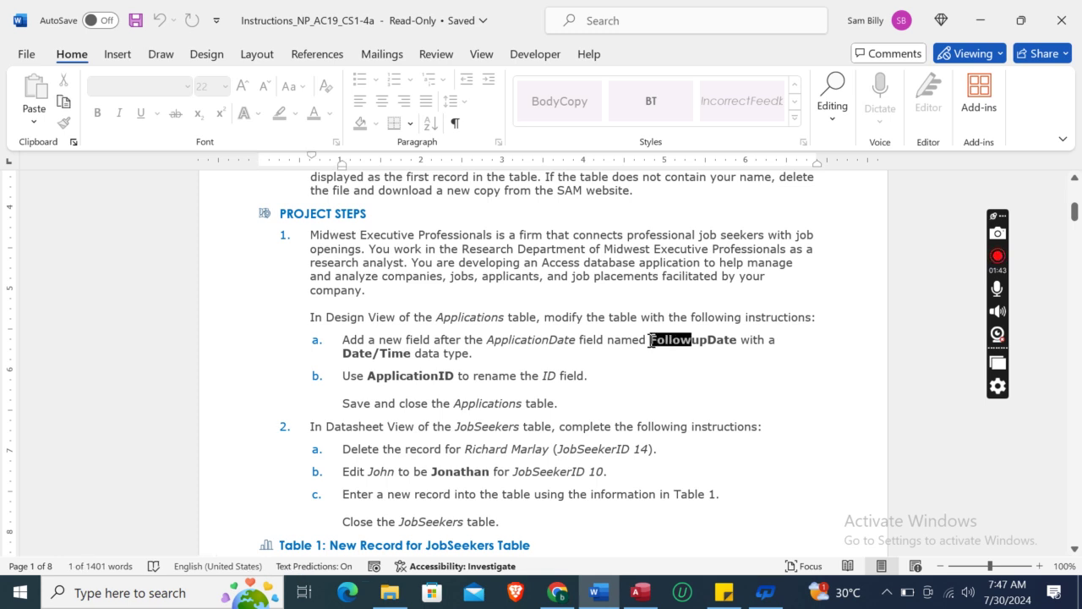
pyautogui.hotkey('ctrl', 'c')
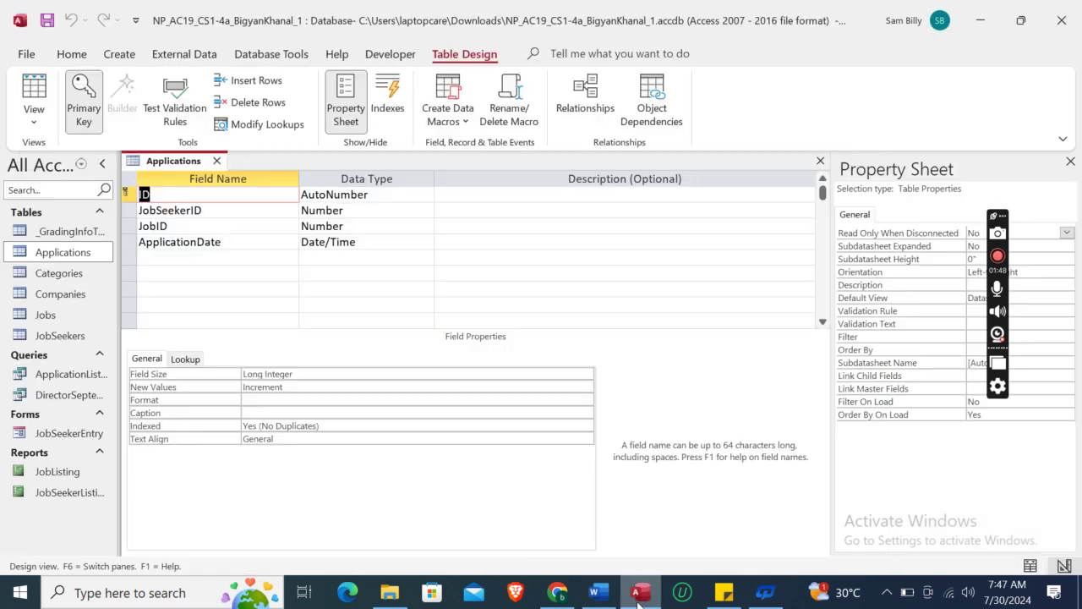
pyautogui.click(640, 592)
pyautogui.click(217, 258)
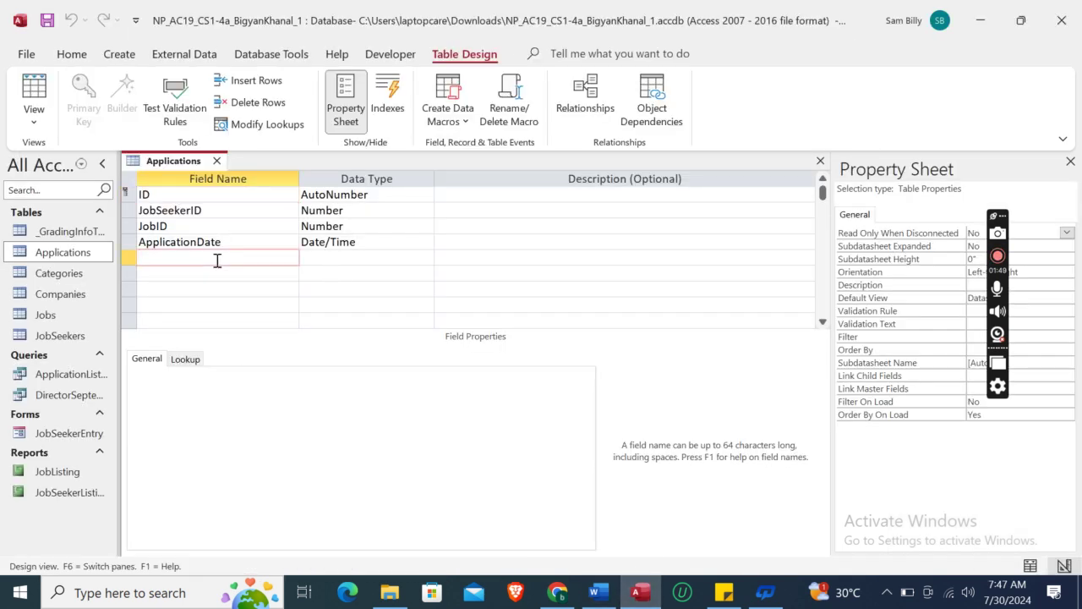
pyautogui.hotkey('ctrl', 'v')
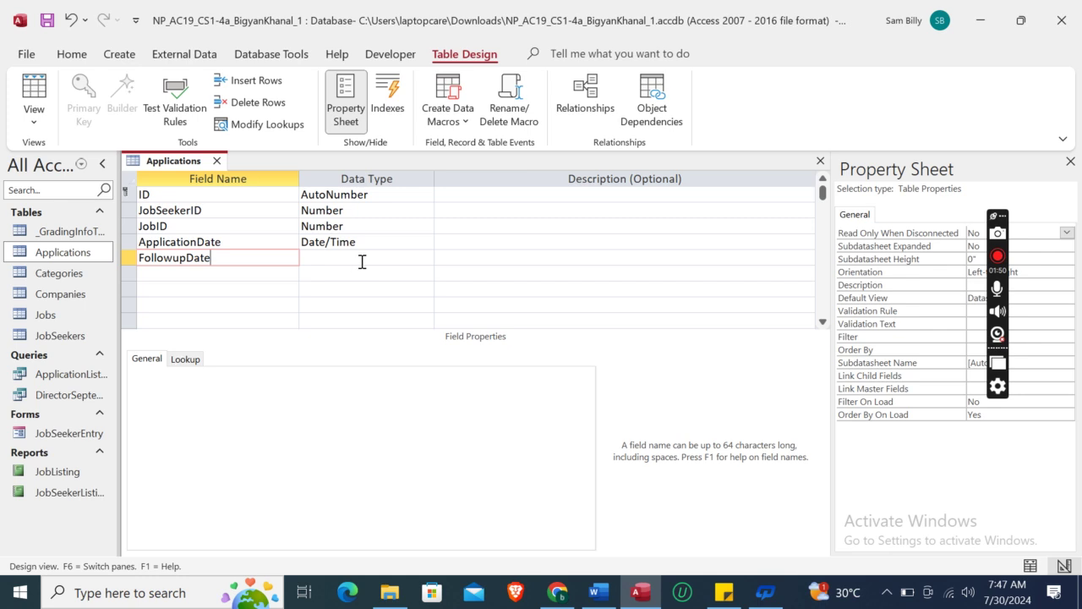
pyautogui.click(362, 262)
pyautogui.click(426, 258)
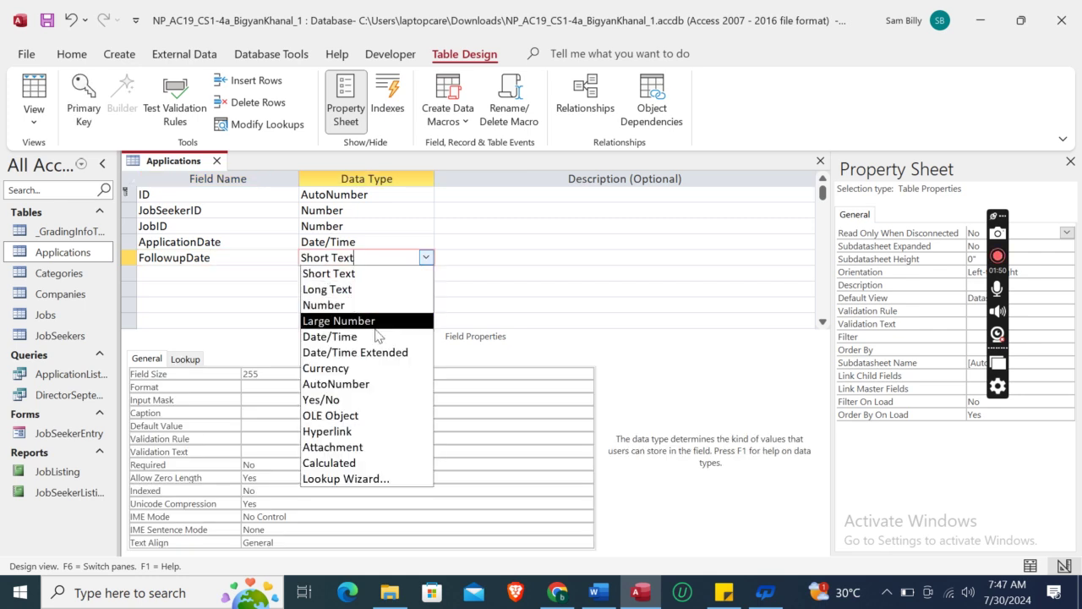
pyautogui.click(369, 338)
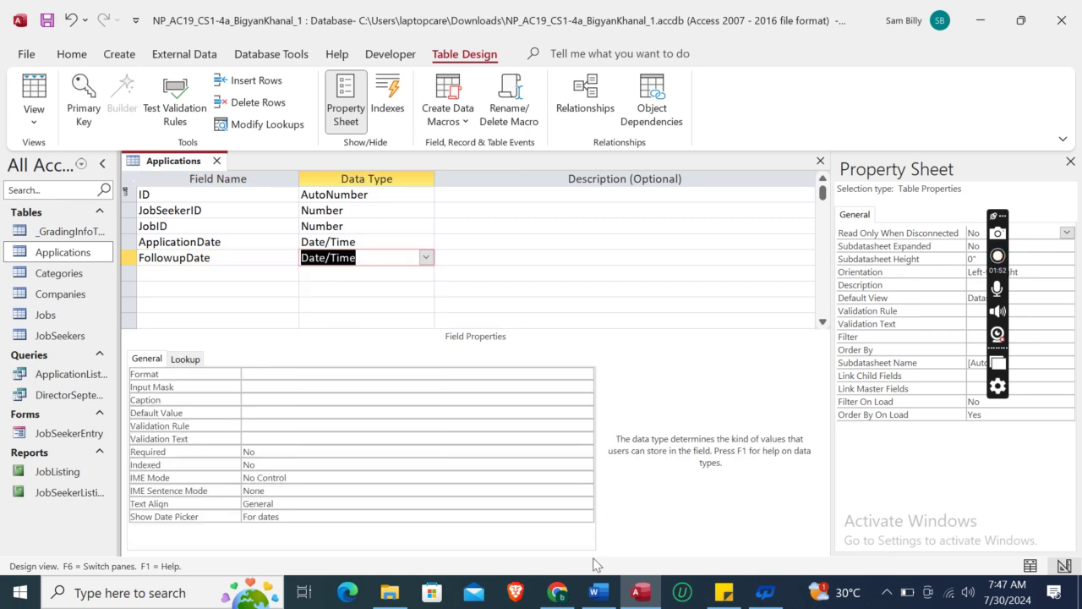
pyautogui.click(592, 602)
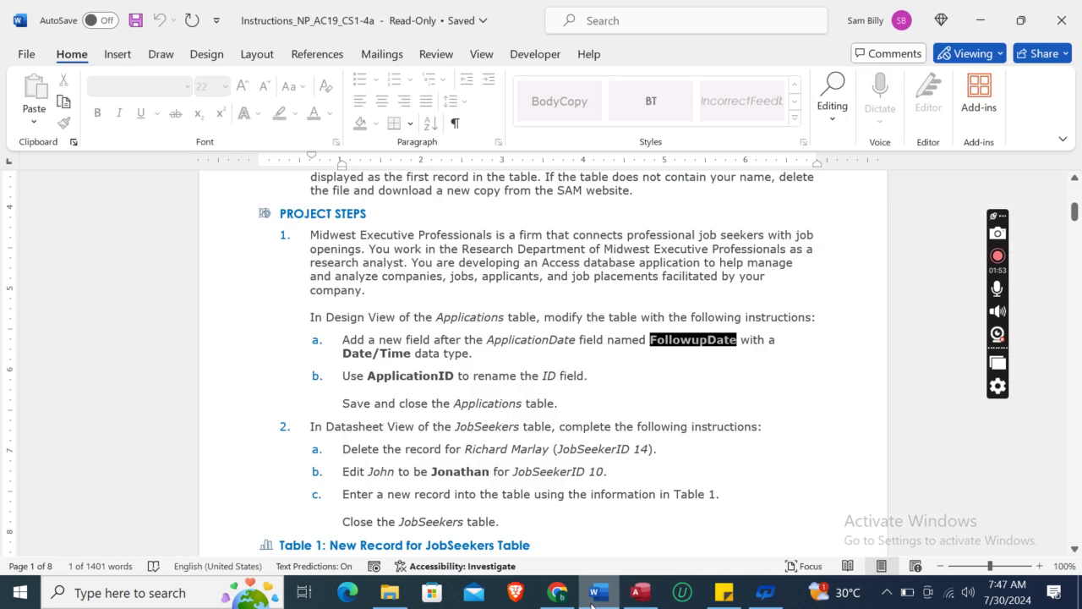
# Step: Rename the Applications table's ID field to ApplicationID
pyautogui.click(370, 379)
pyautogui.hotkey('shift', 'Right')
pyautogui.hotkey('shift', 'Right')
pyautogui.hotkey('shift', 'Right')
pyautogui.hotkey('shift', 'Right')
pyautogui.hotkey('shift', 'Right')
pyautogui.hotkey('shift', 'Right')
pyautogui.hotkey('shift', 'Right')
pyautogui.hotkey('shift', 'Right')
pyautogui.hotkey('shift', 'Right')
pyautogui.hotkey('shift', 'Right')
pyautogui.hotkey('shift', 'Right')
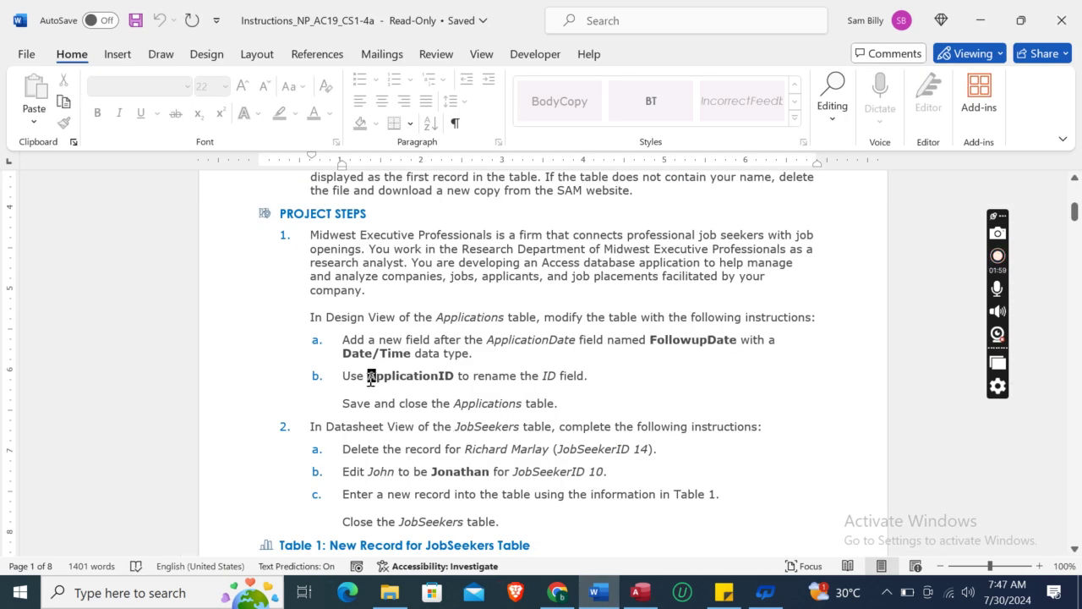
pyautogui.hotkey('shift', 'Right')
pyautogui.hotkey('shift', 'Right')
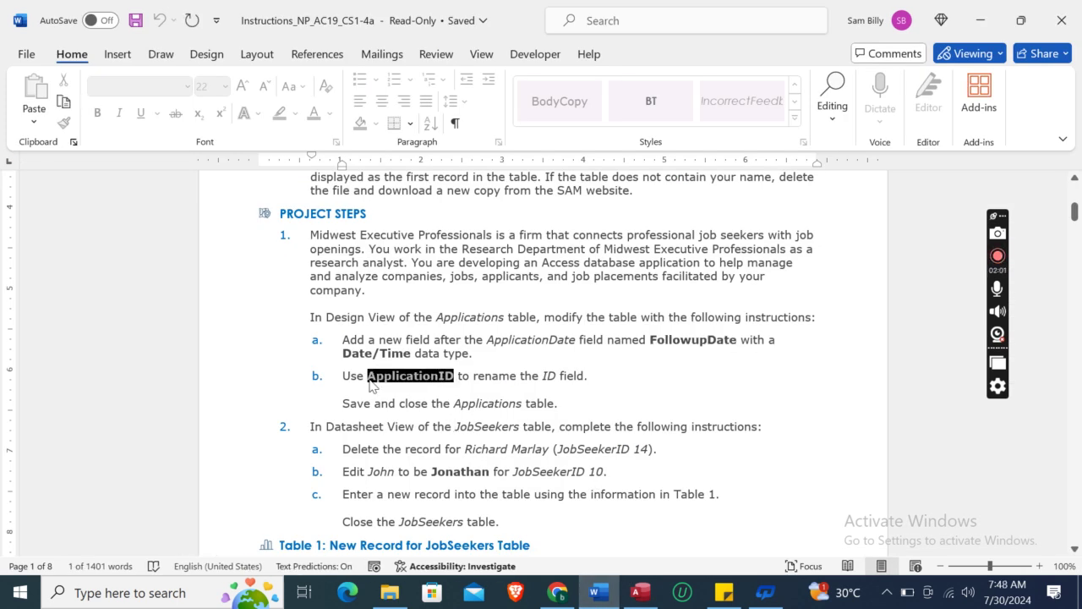
pyautogui.click(640, 592)
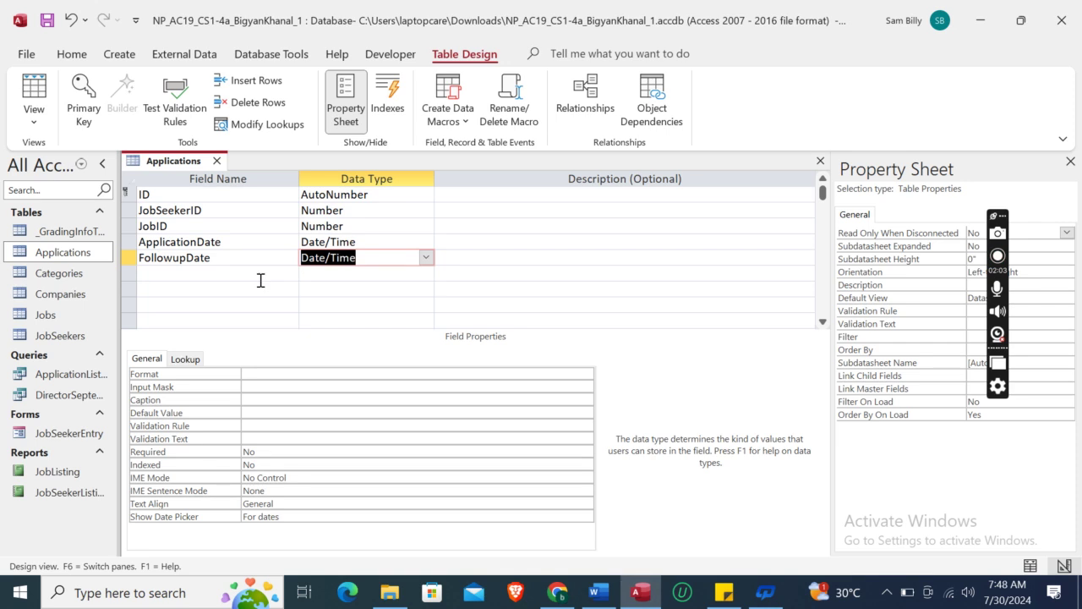
pyautogui.click(159, 194)
pyautogui.press('BackSpace')
pyautogui.press('BackSpace')
pyautogui.write('ApplicationID')
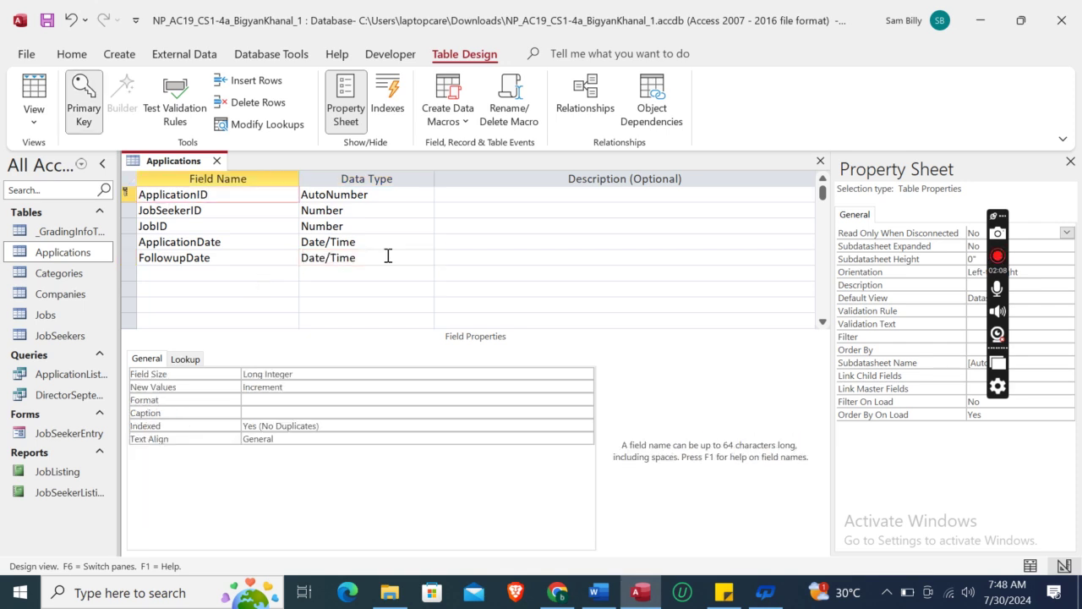
# Step: Move to the JobSeekers instructions in Word, then return to the table design
pyautogui.click(598, 592)
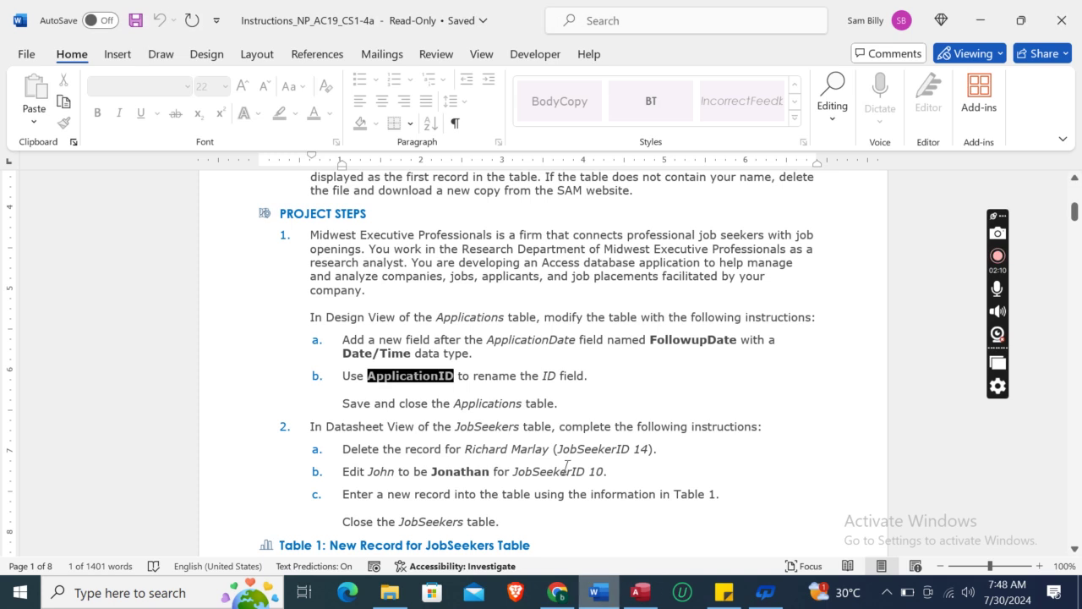
pyautogui.click(491, 430)
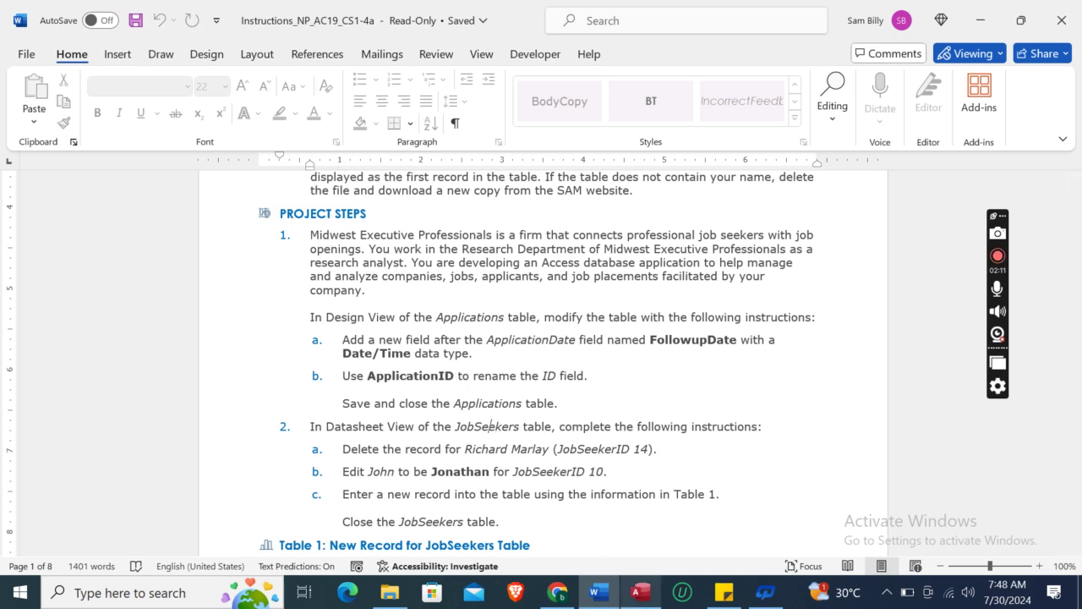
pyautogui.click(640, 591)
# Step: Save and close the Applications table design
pyautogui.rightClick(191, 164)
pyautogui.click(207, 180)
pyautogui.click(217, 161)
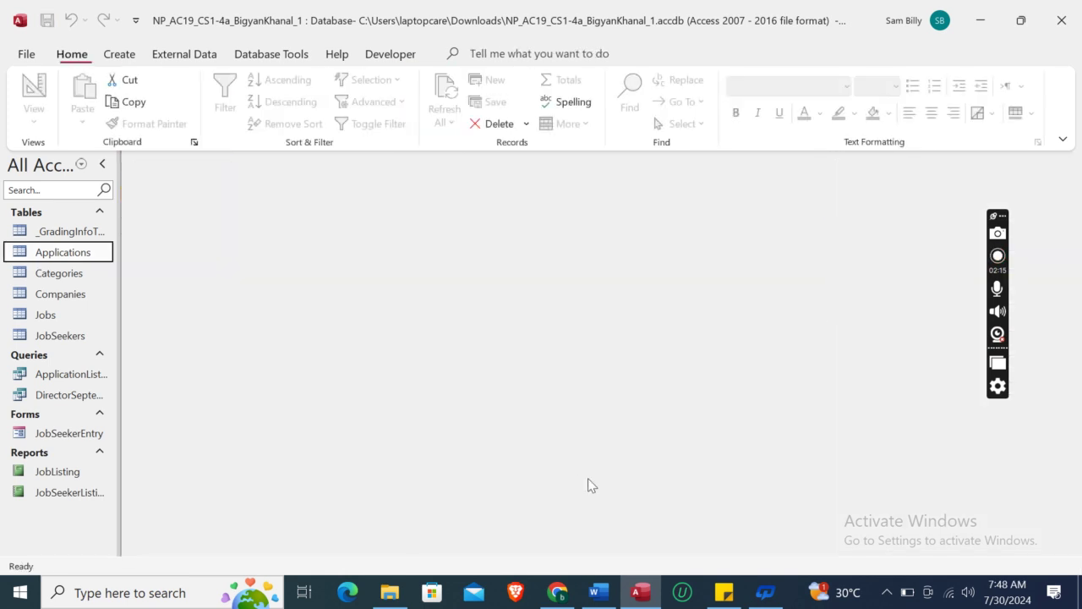
# Step: Read step 2 in Word and open the JobSeekers table in Datasheet View
pyautogui.click(600, 592)
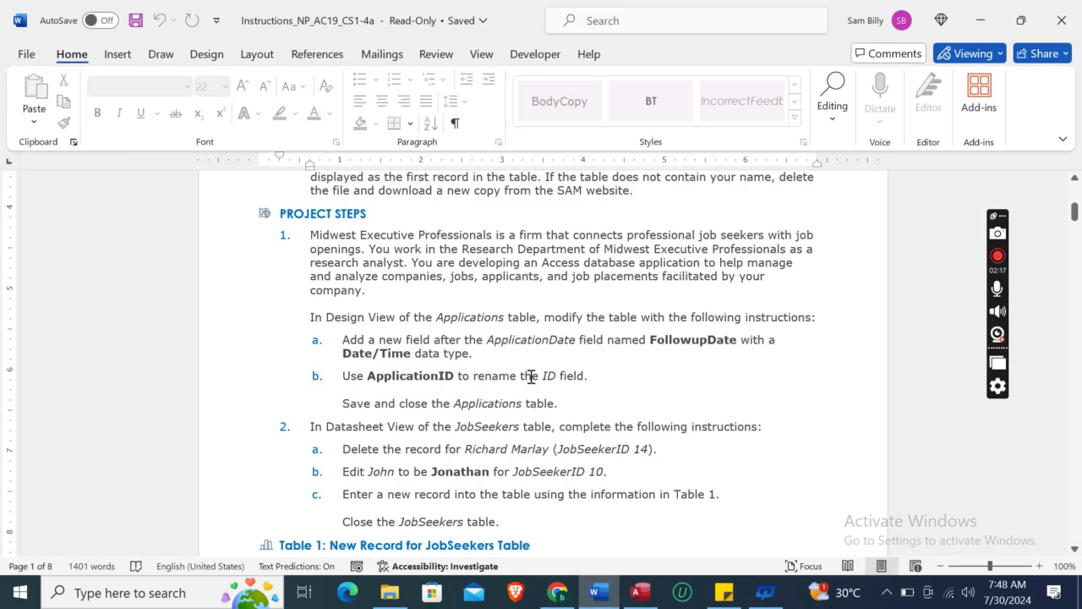
pyautogui.moveTo(1080, 217); pyautogui.dragTo(1080, 221)
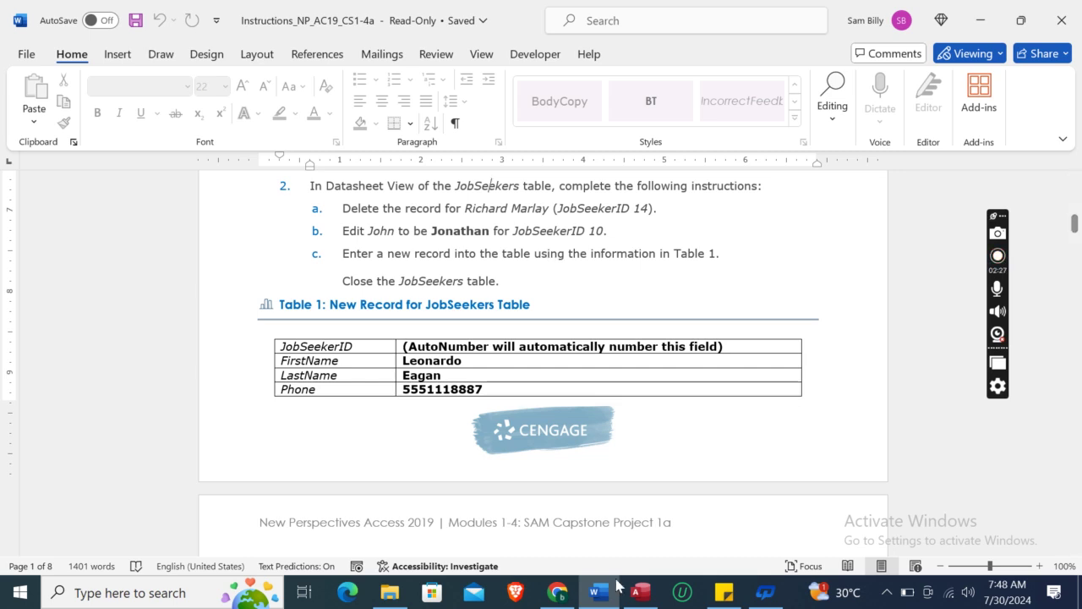
pyautogui.click(640, 591)
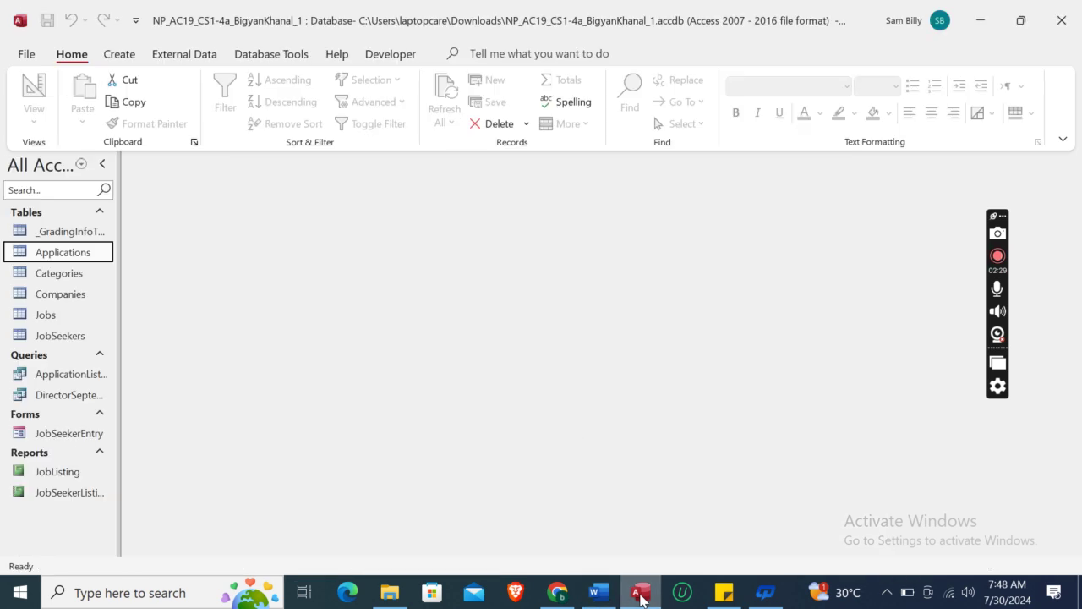
pyautogui.doubleClick(90, 336)
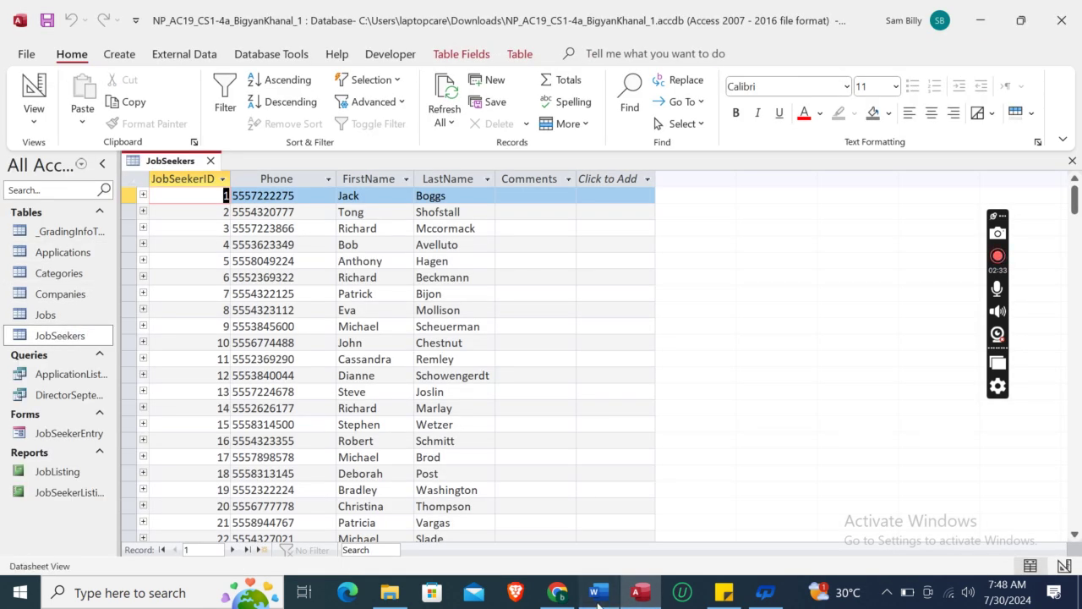
pyautogui.click(598, 592)
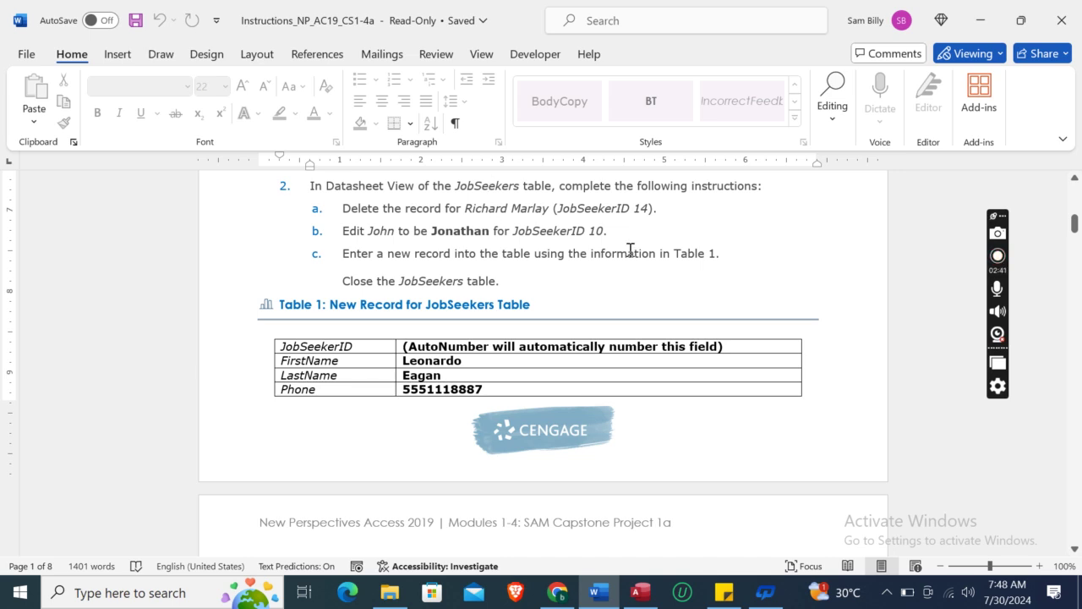
pyautogui.click(638, 594)
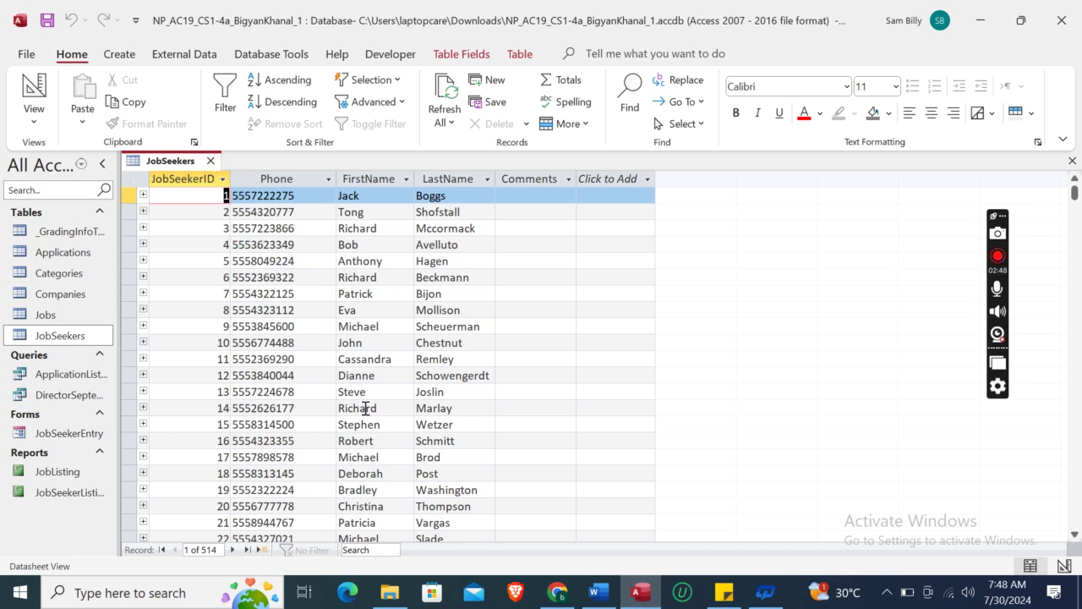
# Step: Delete the JobSeekerID 14 record and confirm, leaving 513 records
pyautogui.click(131, 407)
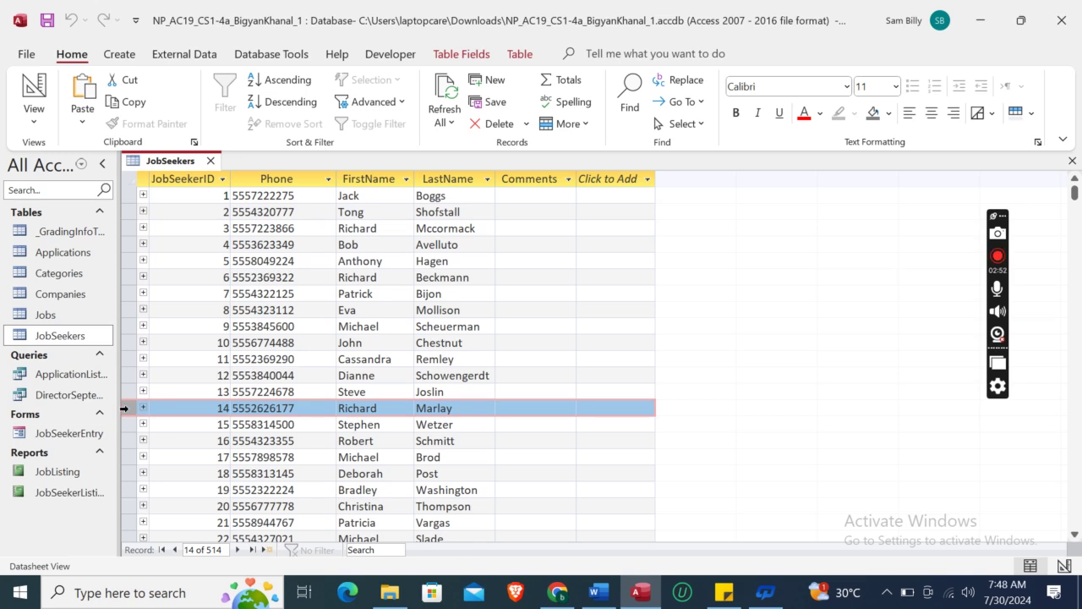
pyautogui.rightClick(124, 408)
pyautogui.click(183, 447)
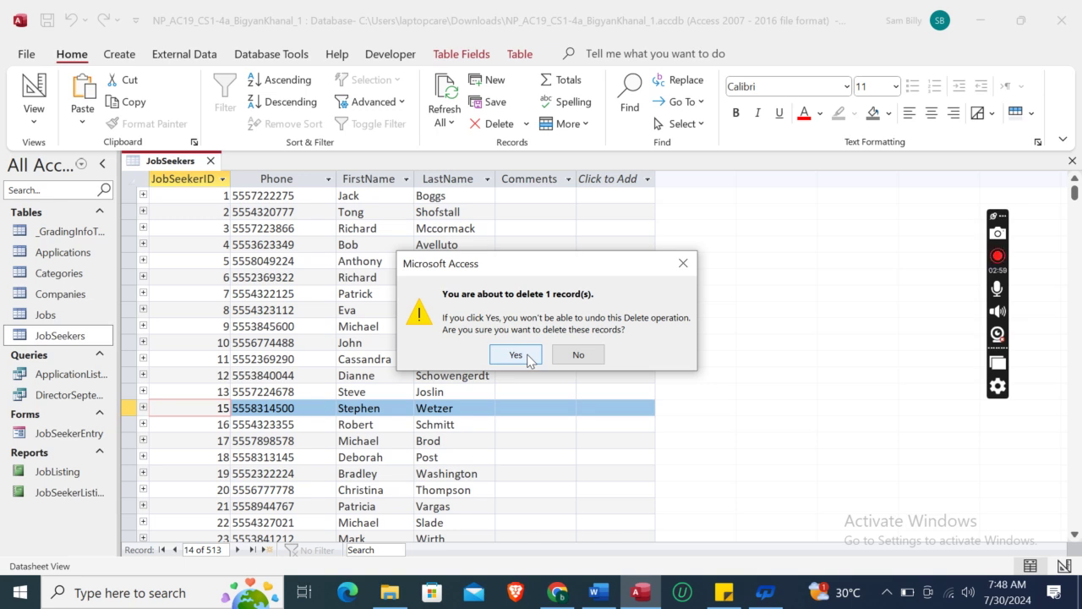
pyautogui.click(529, 359)
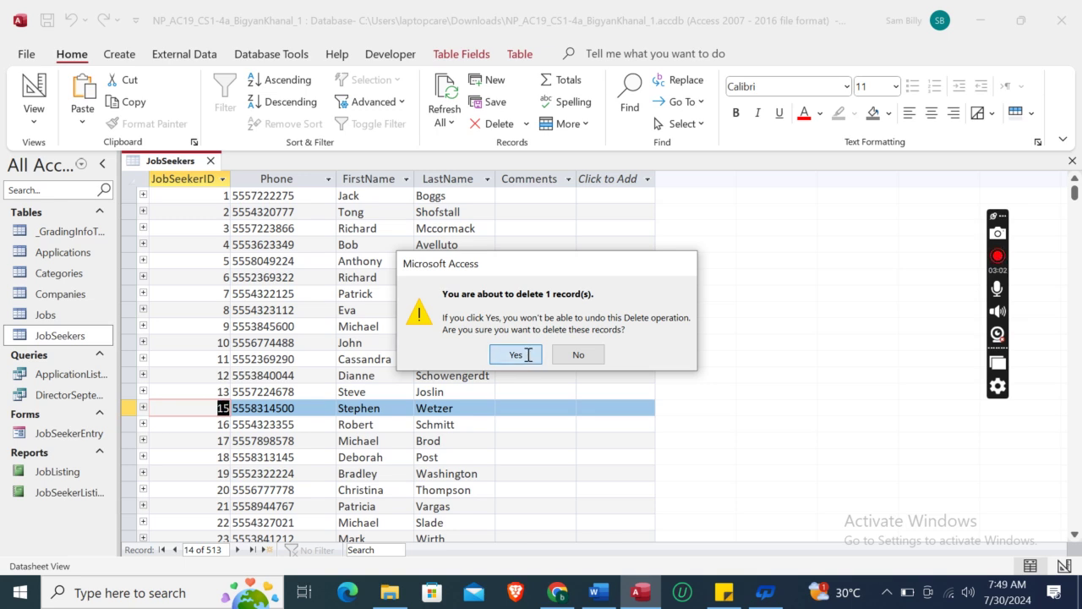
pyautogui.click(598, 592)
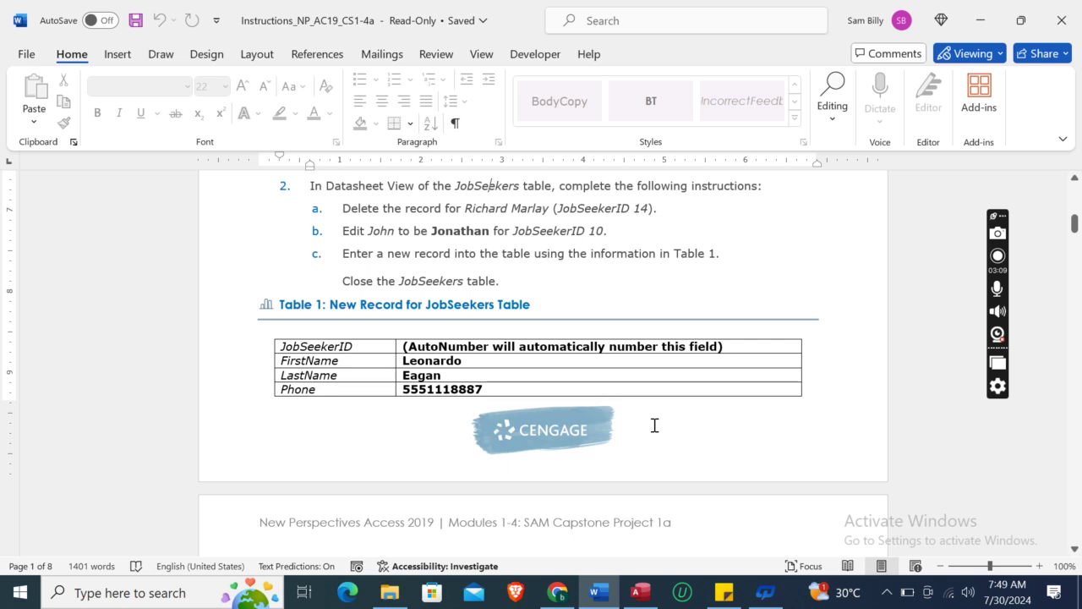
pyautogui.click(640, 591)
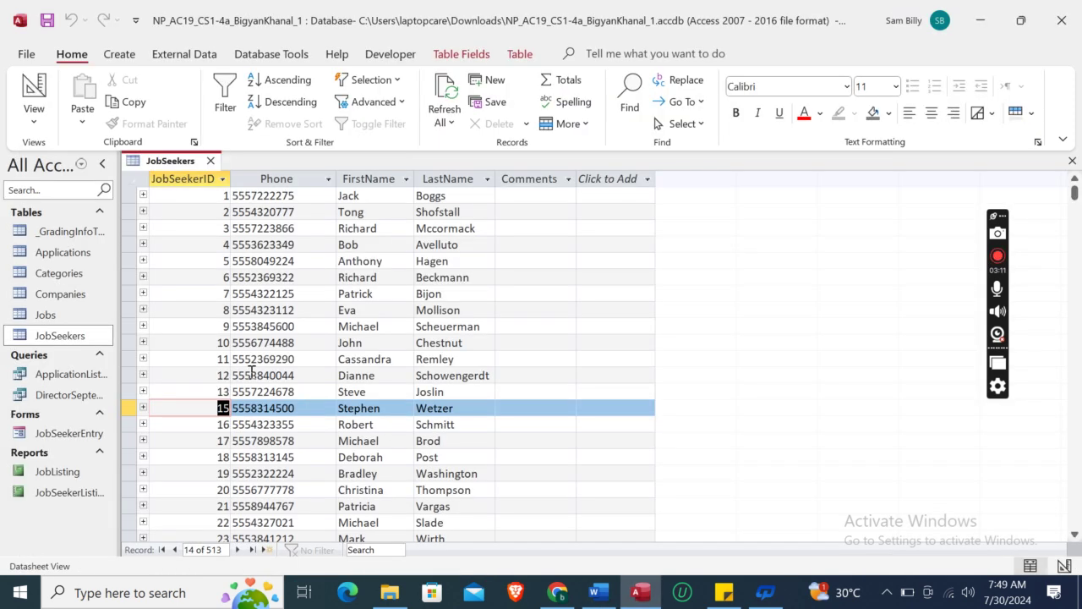
# Step: Correct JobSeekerID 10's first name to the instructed spelling, removing an extra letter
pyautogui.click(379, 343)
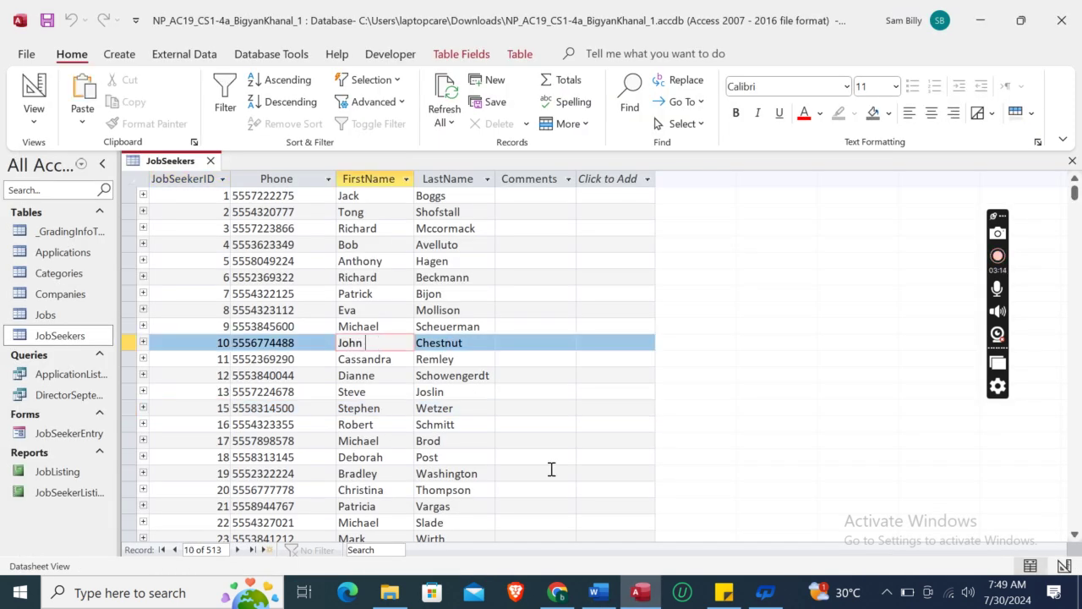
pyautogui.write('athan')
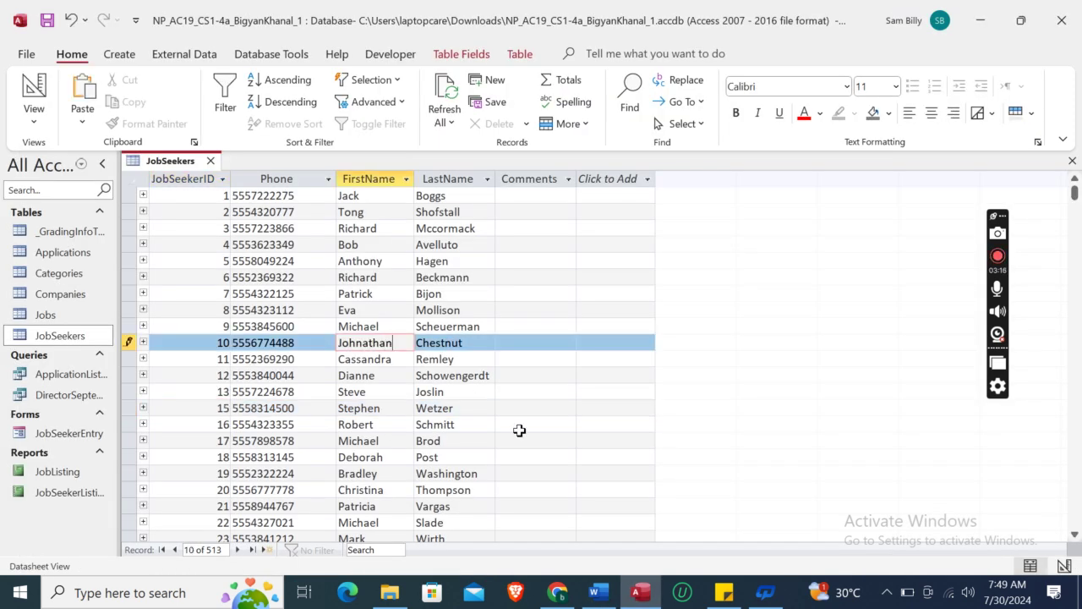
pyautogui.click(598, 592)
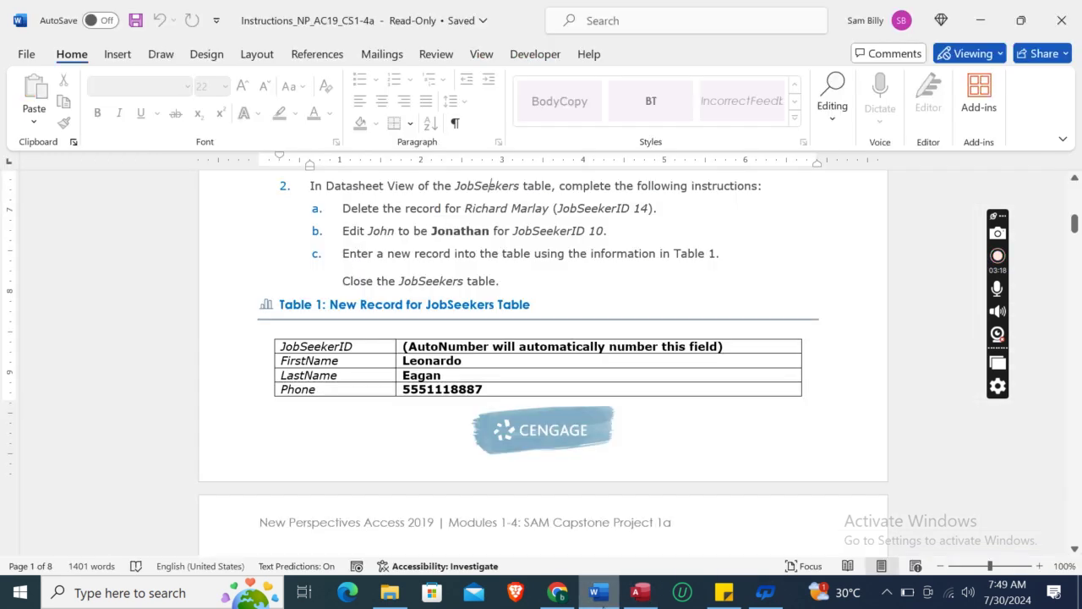
pyautogui.click(597, 592)
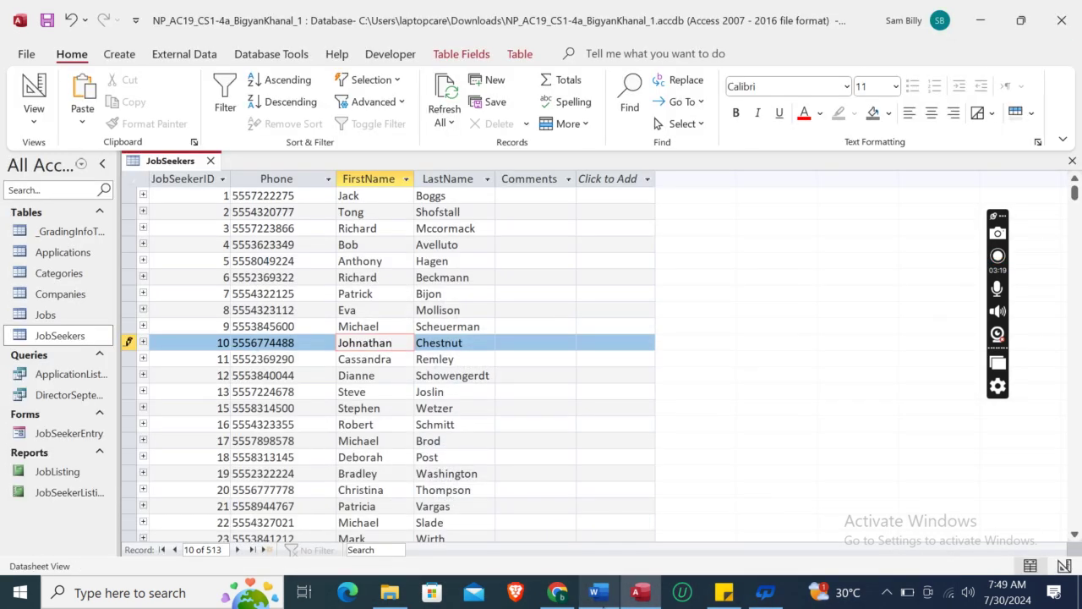
pyautogui.click(598, 592)
pyautogui.hotkey('alt', 'Tab')
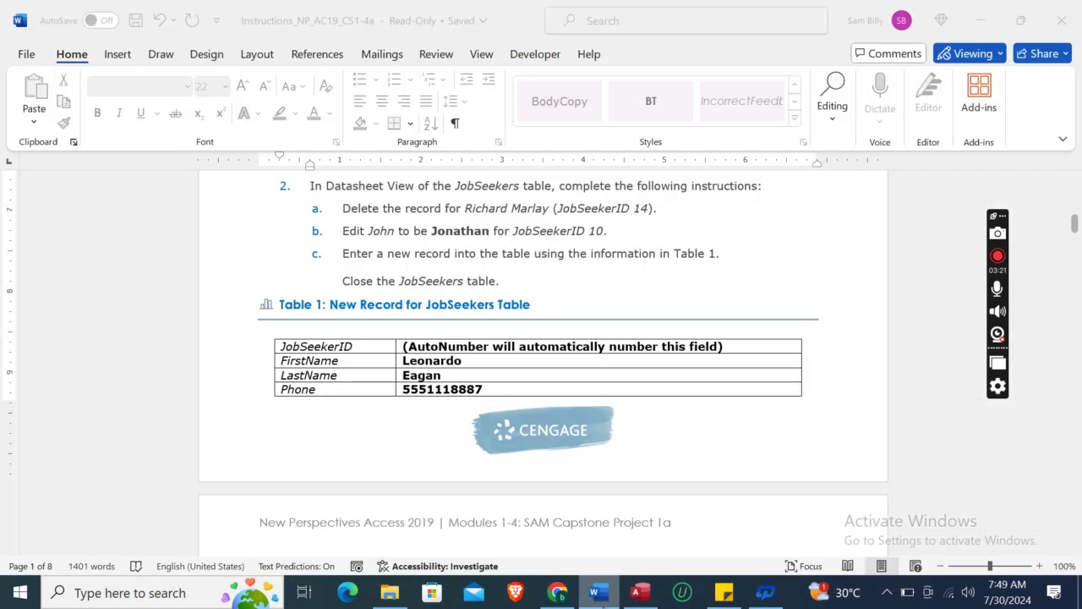
pyautogui.click(355, 343)
pyautogui.press('BackSpace')
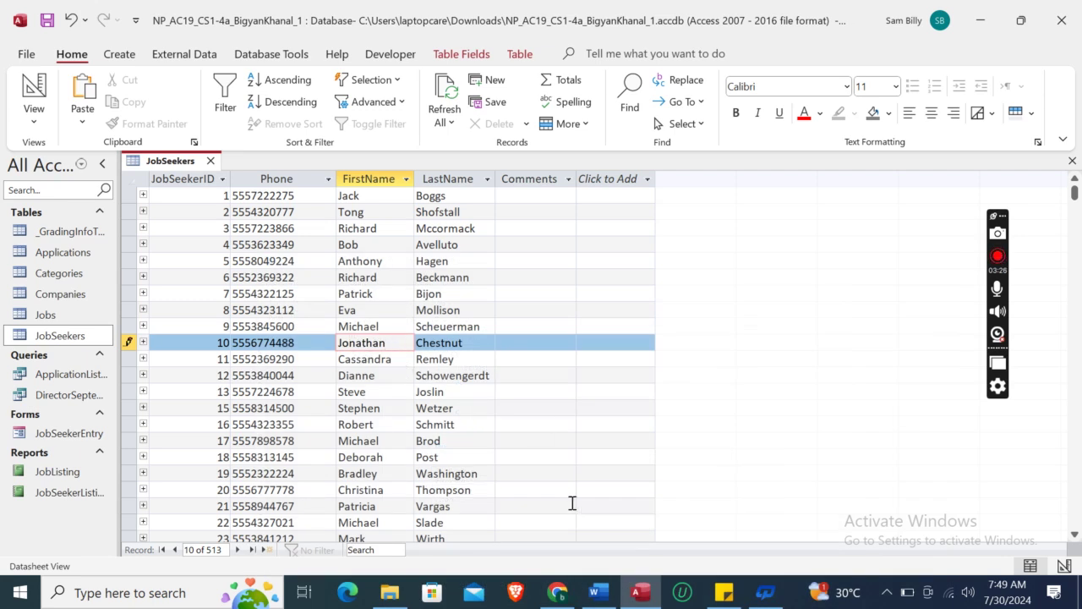
pyautogui.click(597, 592)
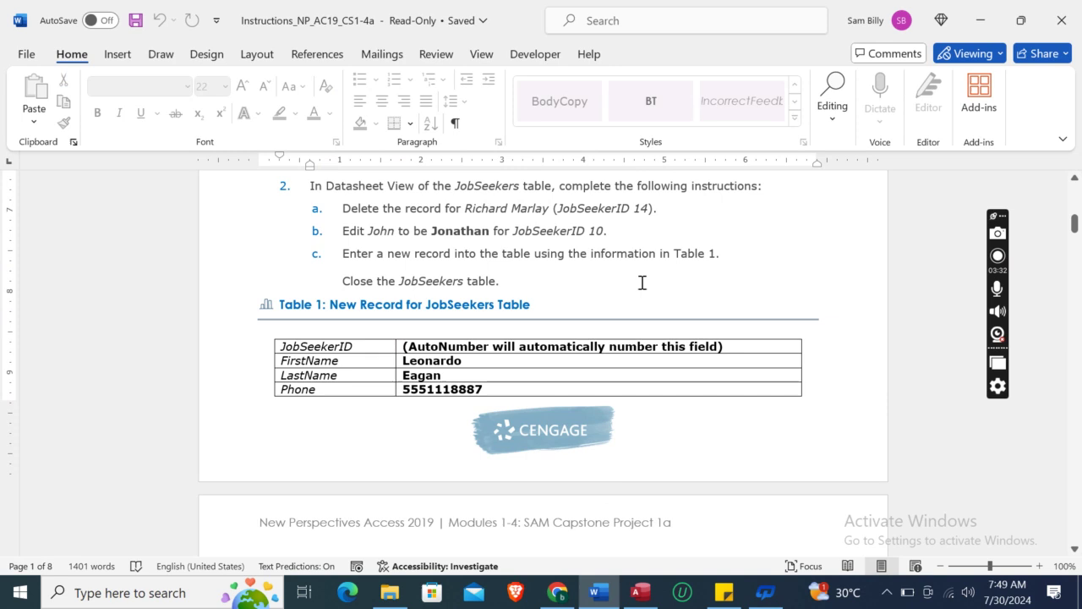
pyautogui.click(641, 594)
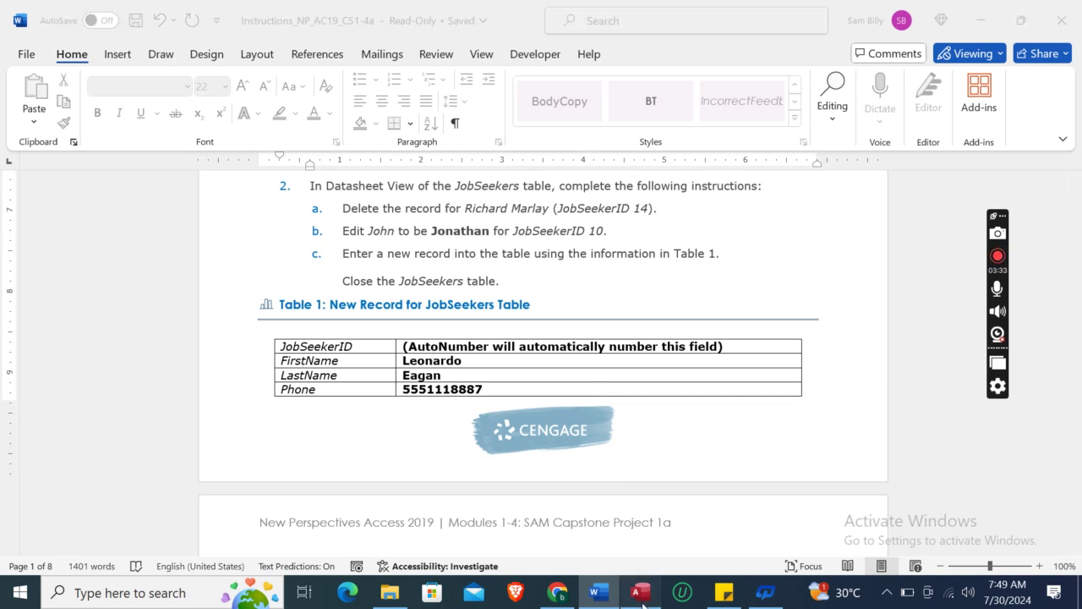
# Step: Save the edited record and move to a new blank JobSeekers record
pyautogui.click(262, 441)
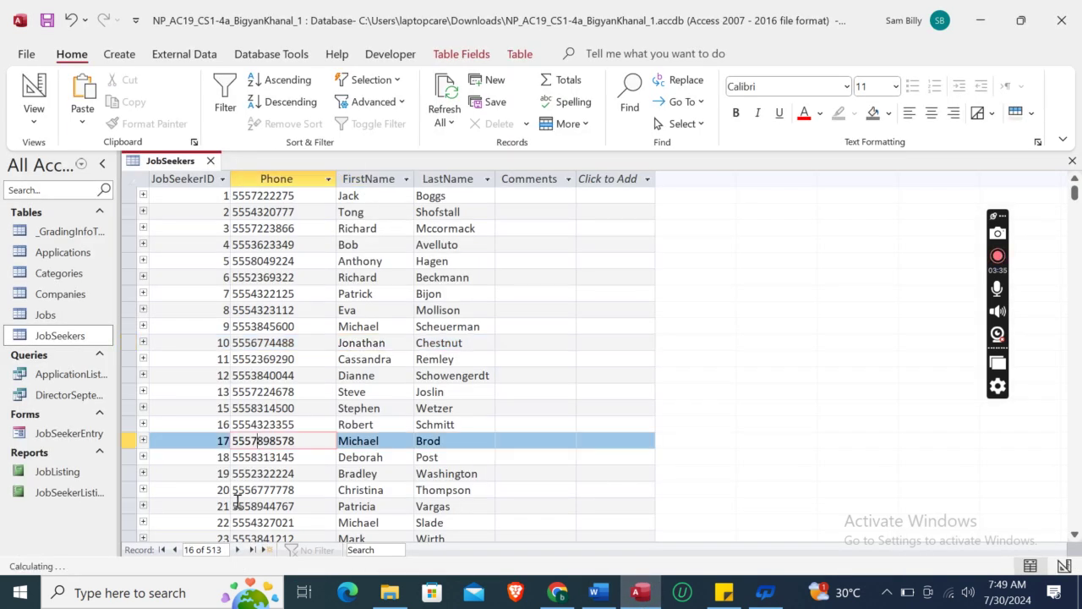
pyautogui.click(251, 550)
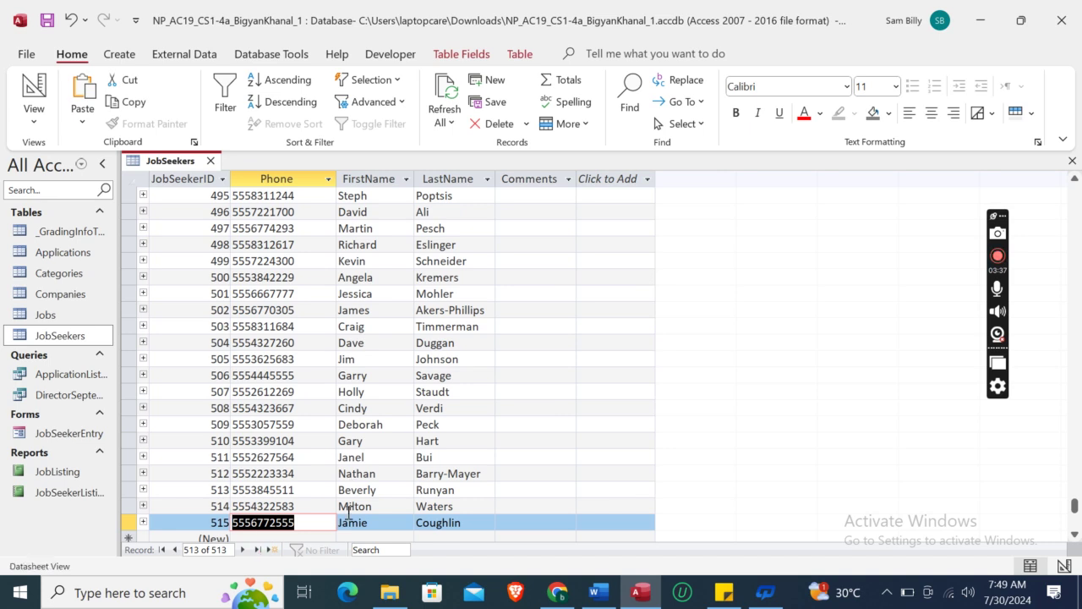
pyautogui.click(271, 550)
pyautogui.click(252, 520)
pyautogui.click(212, 521)
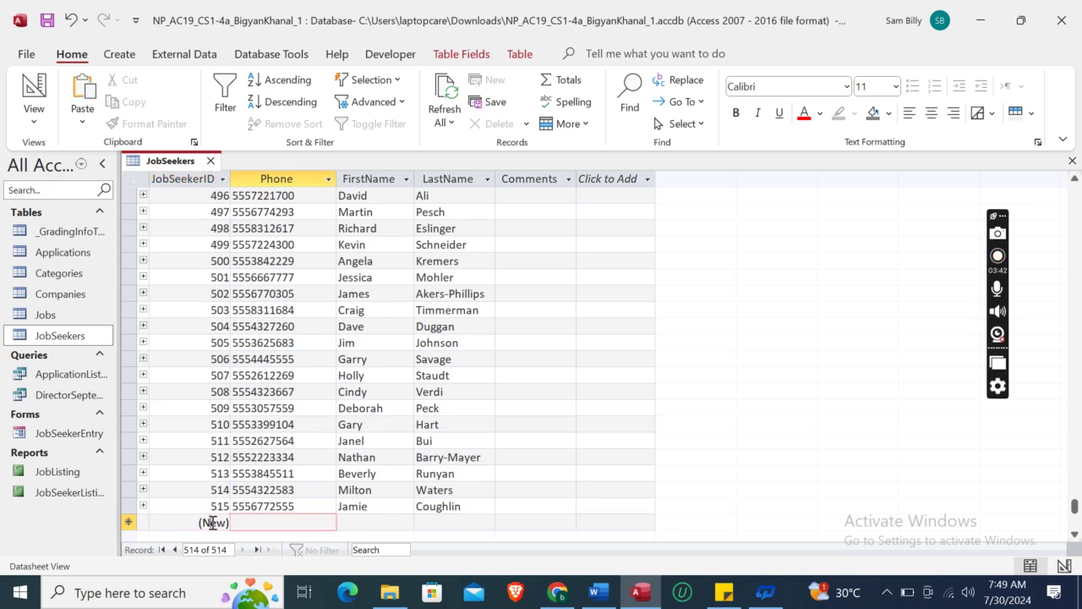
pyautogui.click(598, 592)
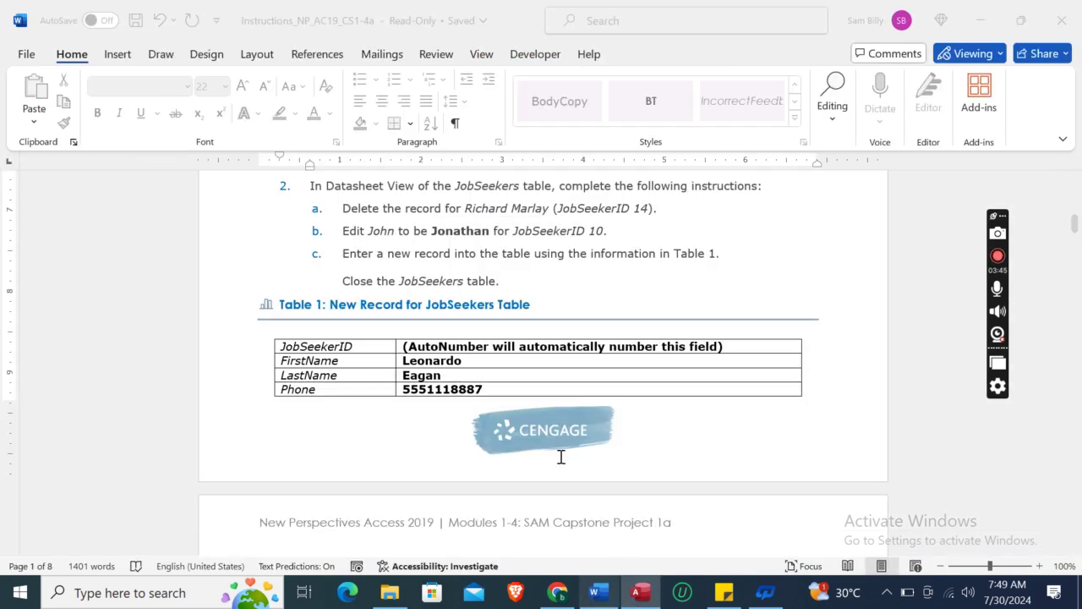
pyautogui.hotkey('alt', 'Tab')
# Step: Enter the Table 1 first name and last name in the new record
pyautogui.click(356, 522)
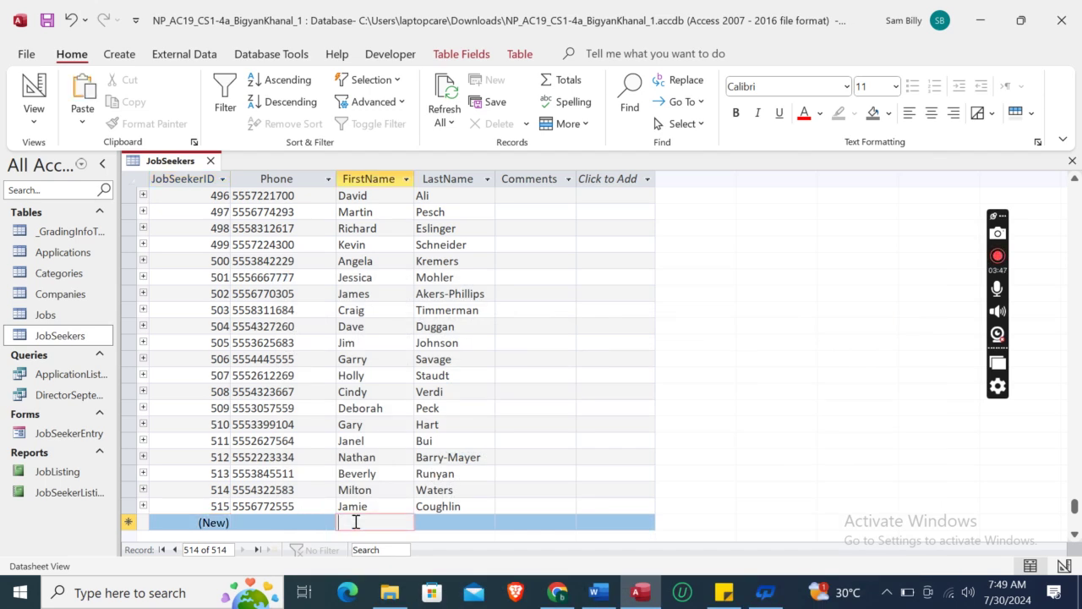
pyautogui.write('Leonardo')
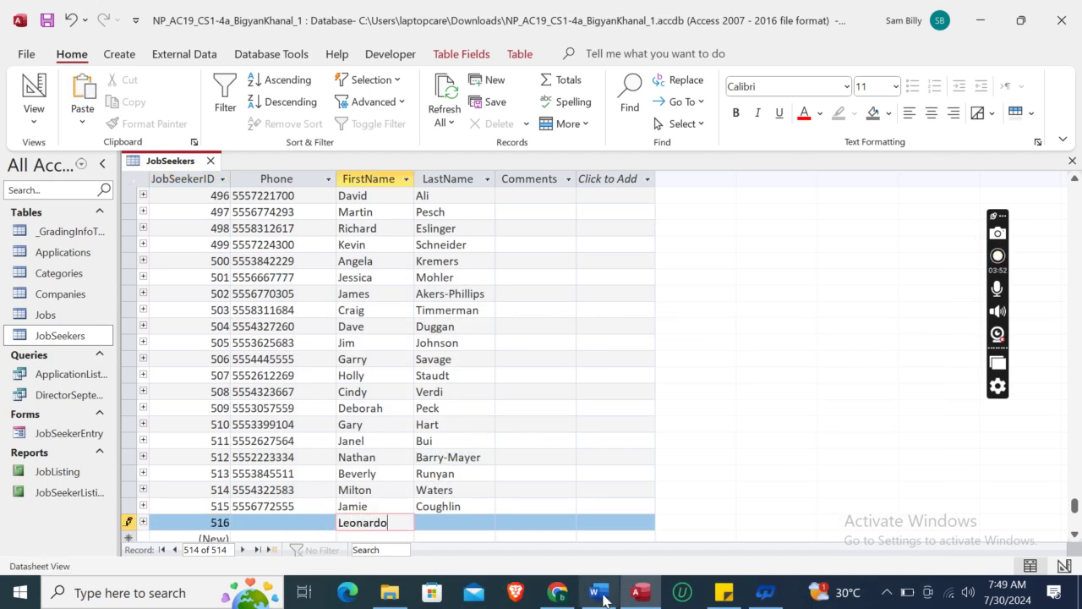
pyautogui.click(598, 592)
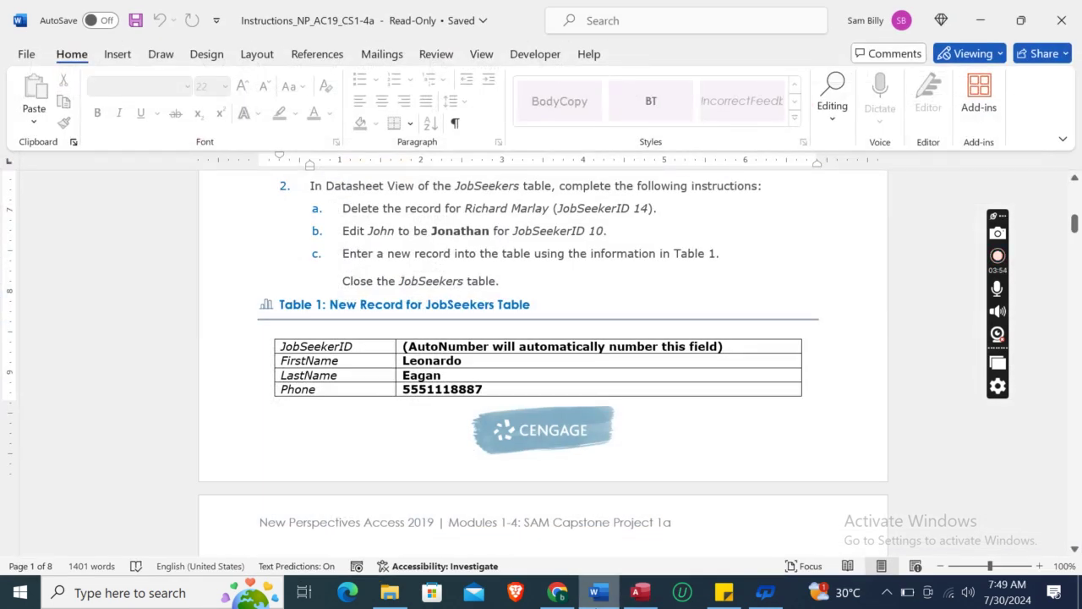
pyautogui.hotkey('alt', 'Tab')
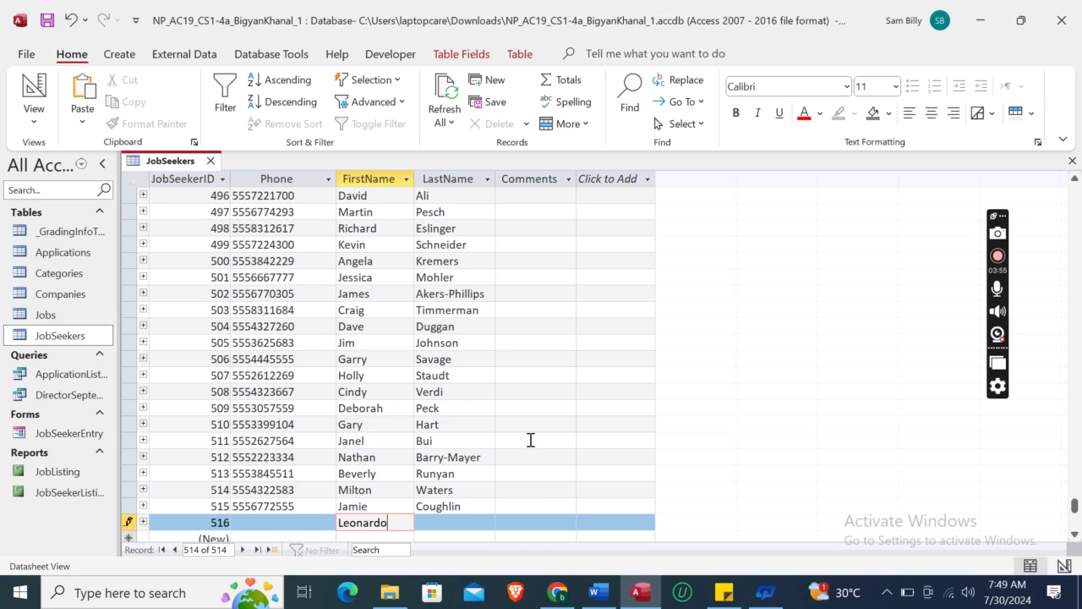
pyautogui.click(468, 525)
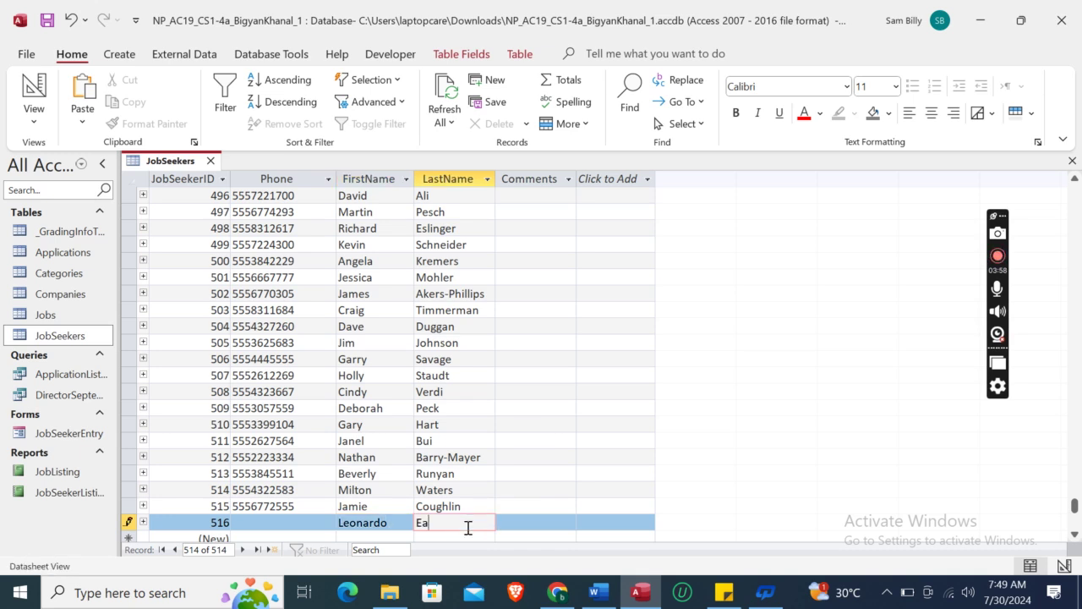
pyautogui.write('Eagan')
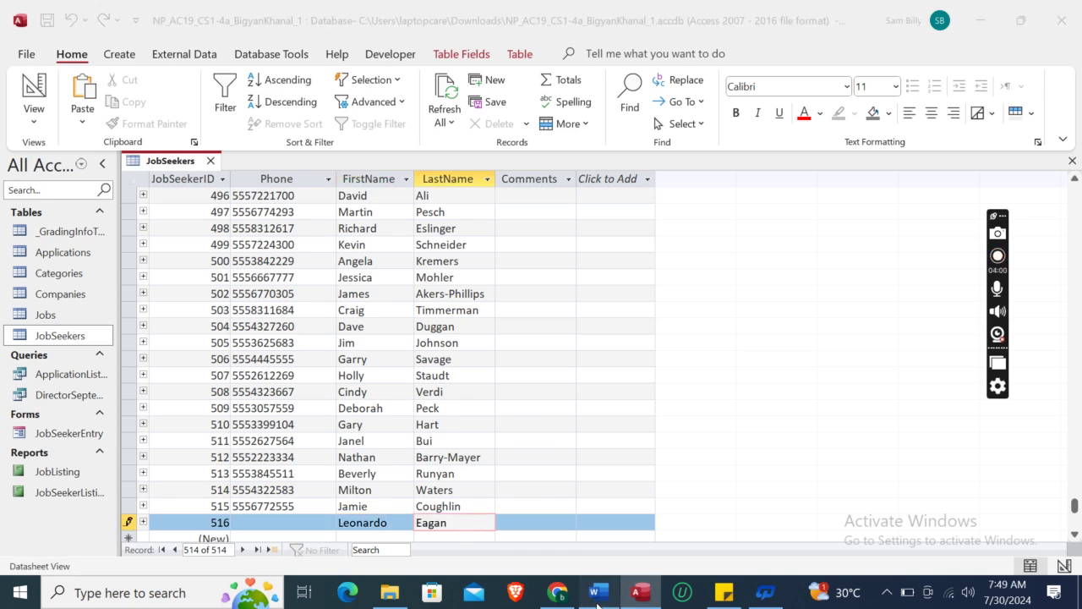
pyautogui.click(598, 592)
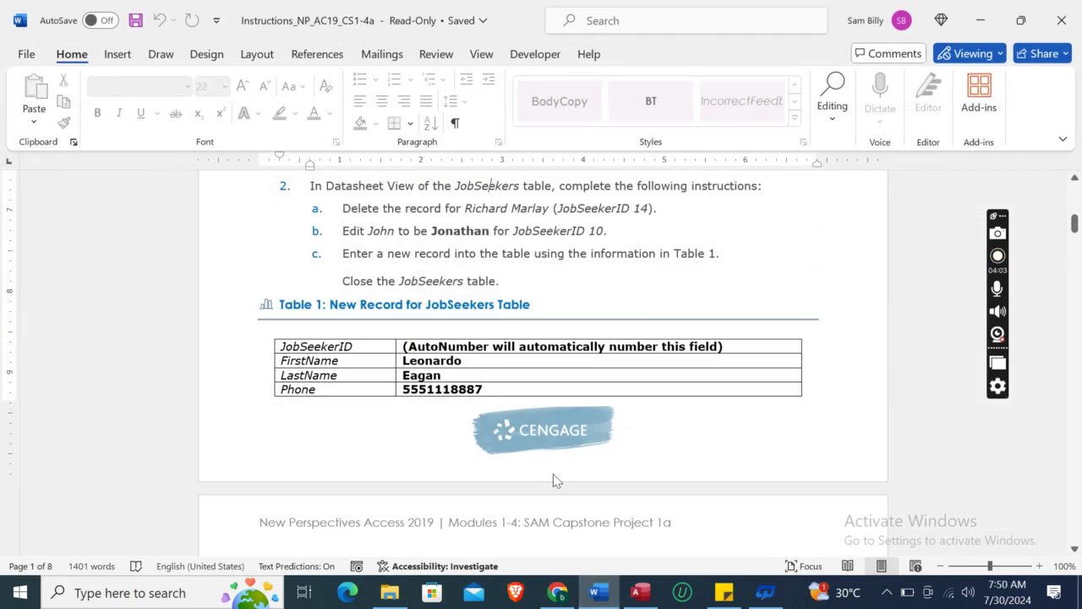
pyautogui.click(640, 592)
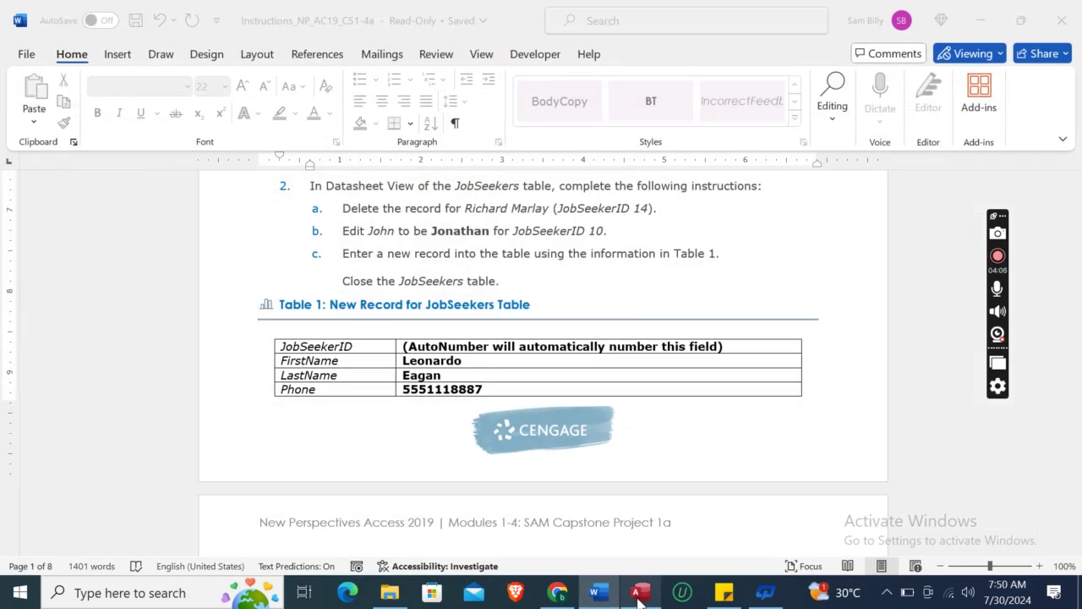
# Step: Enter the Table 1 phone number in the new record
pyautogui.click(300, 522)
pyautogui.write('555')
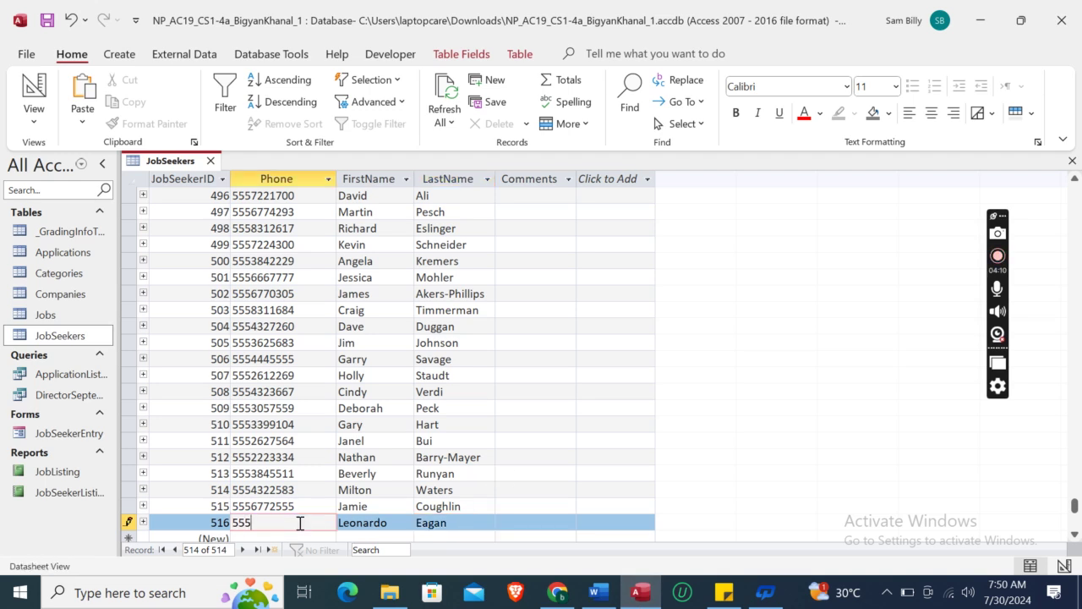
pyautogui.click(596, 594)
pyautogui.click(641, 592)
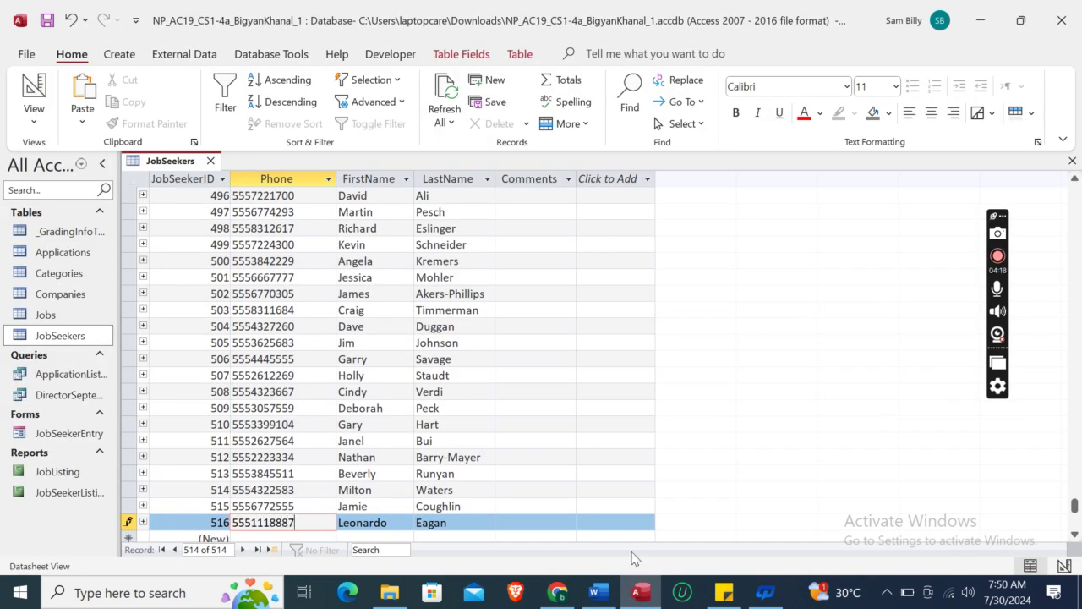
pyautogui.click(597, 594)
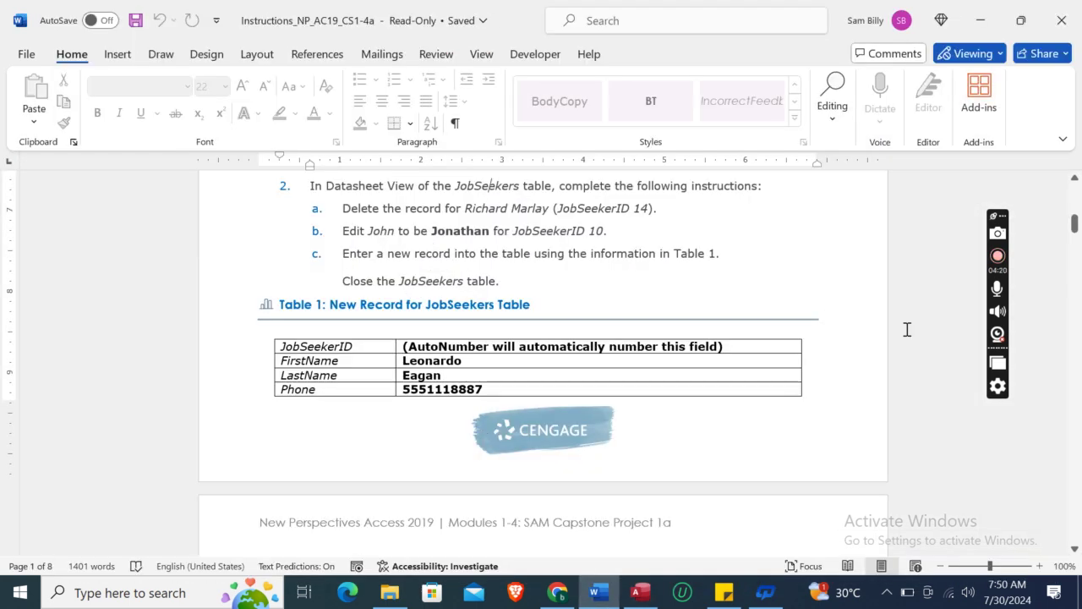
# Step: Scroll Word to step 3, select the word Industries, and return to Access
pyautogui.moveTo(1074, 224); pyautogui.dragTo(1075, 246)
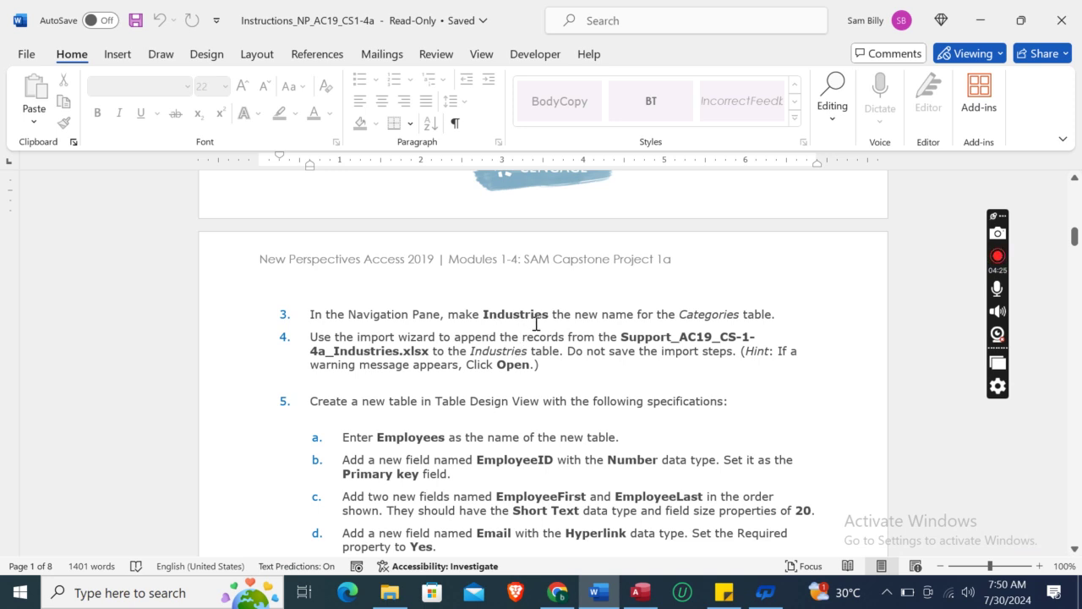
pyautogui.doubleClick(489, 316)
pyautogui.hotkey('ctrl', 'c')
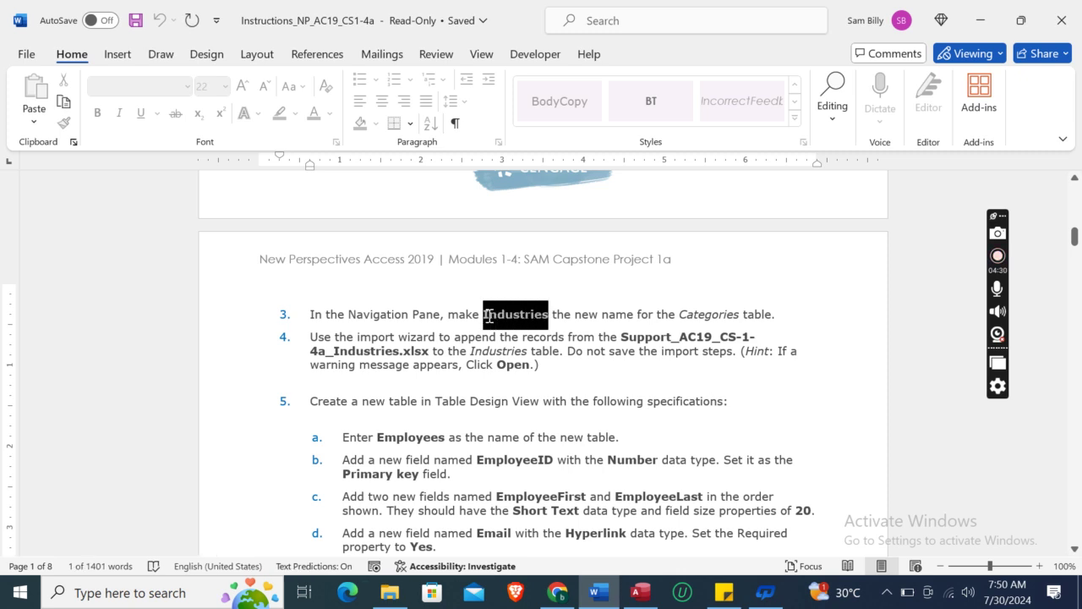
pyautogui.click(641, 592)
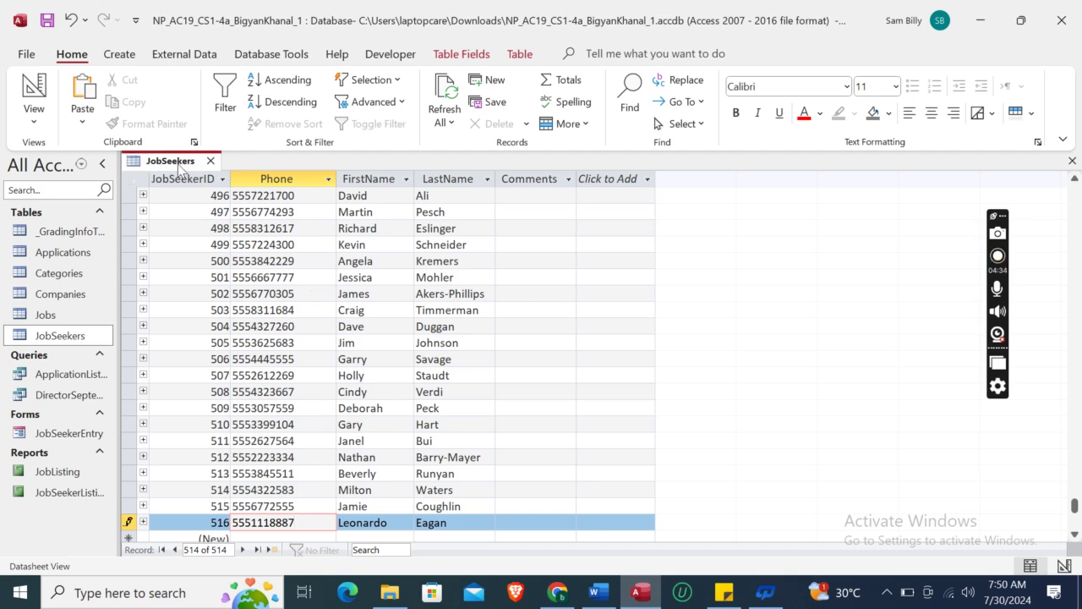
# Step: Save the new record, then save and close the JobSeekers table
pyautogui.click(590, 389)
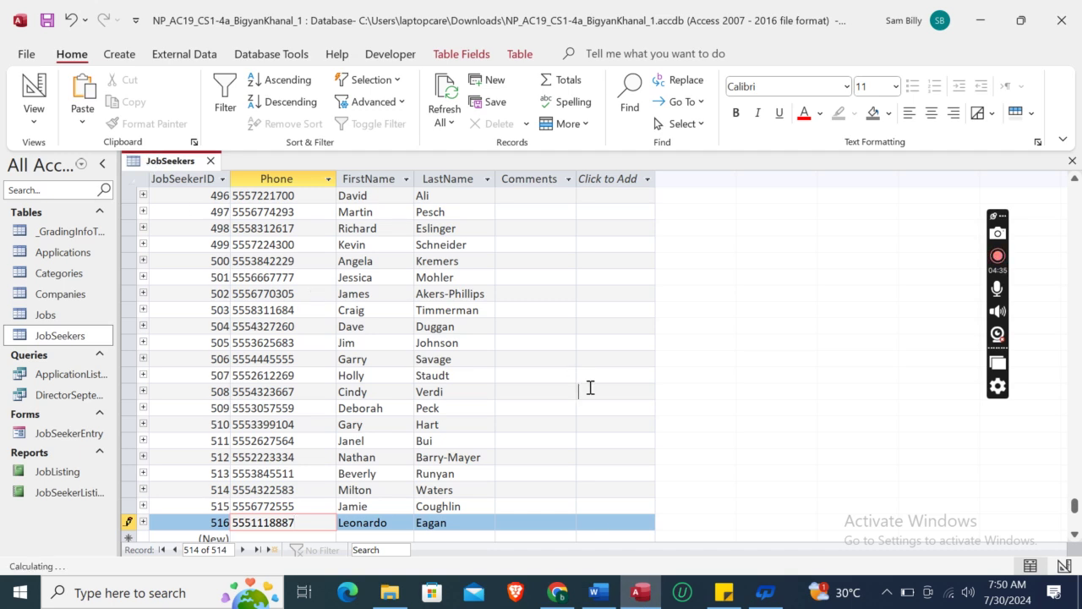
pyautogui.rightClick(165, 164)
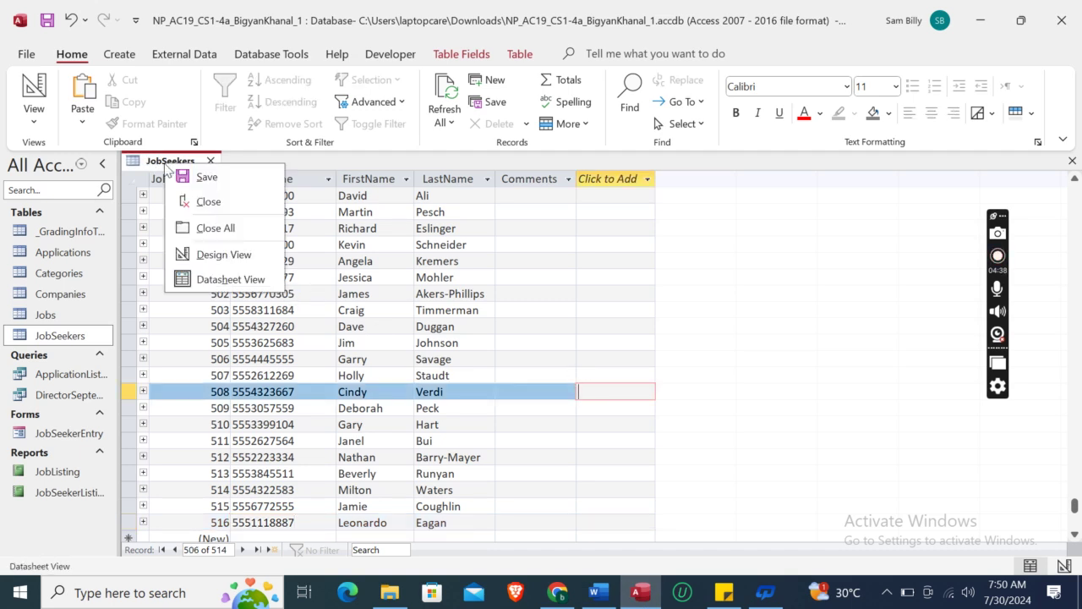
pyautogui.click(194, 175)
pyautogui.click(210, 161)
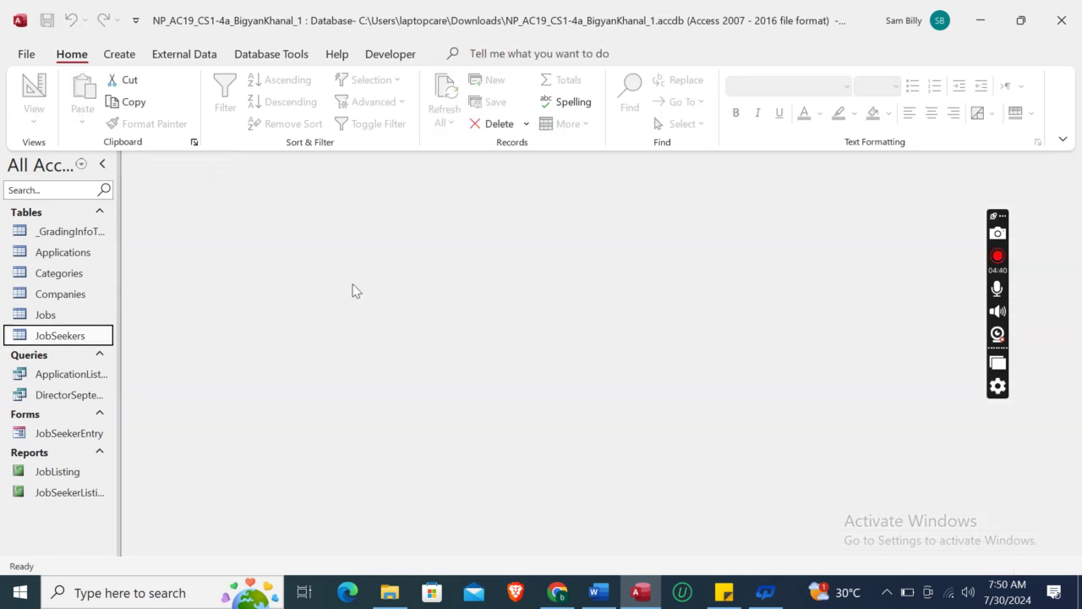
pyautogui.click(599, 592)
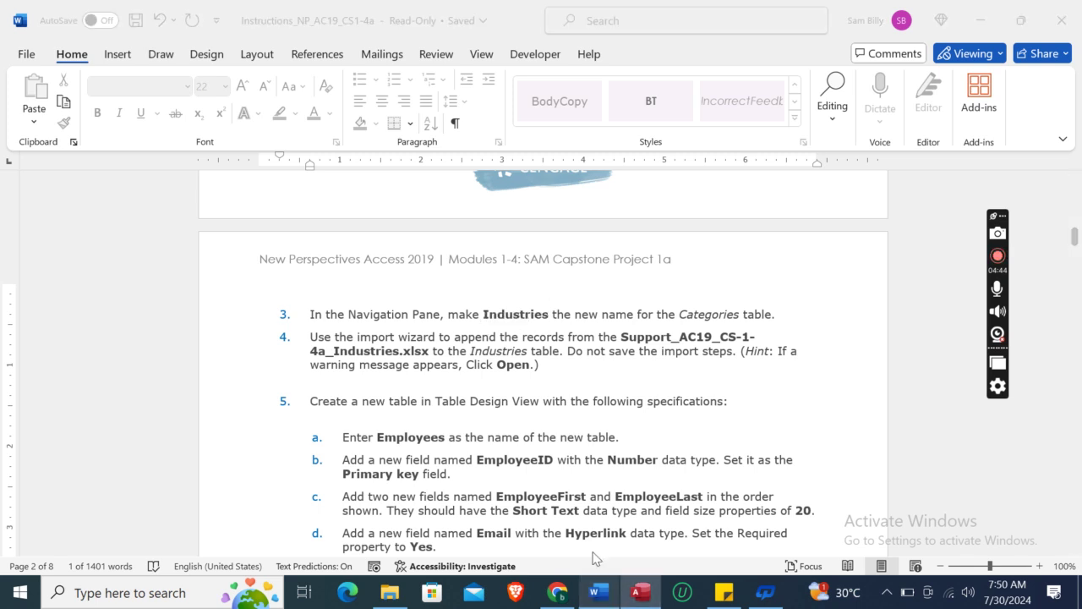
pyautogui.click(640, 592)
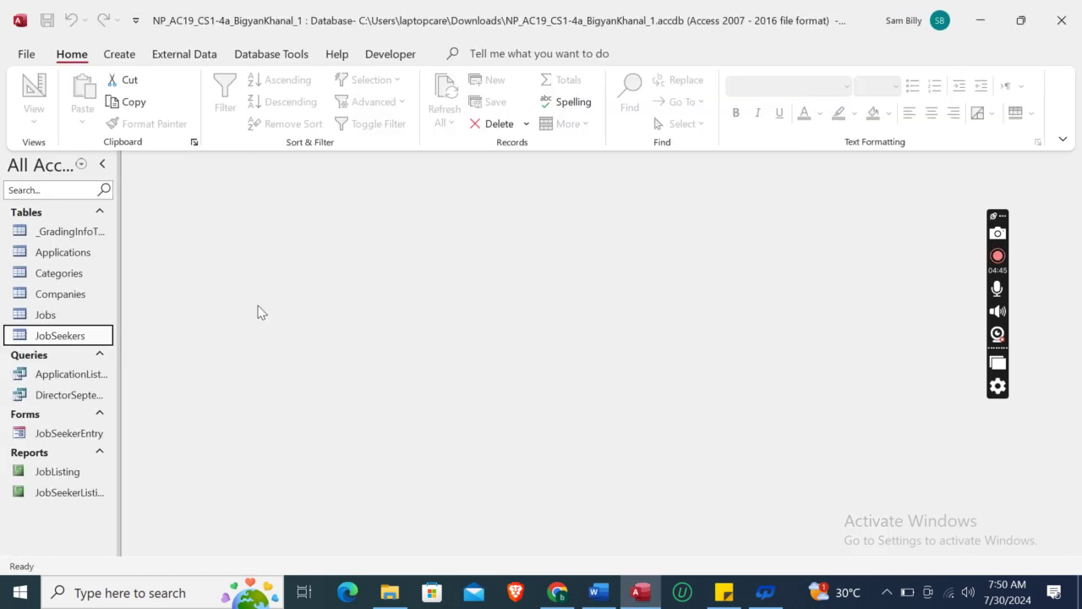
# Step: Rename the Categories table to Industries by pasting the new name
pyautogui.click(62, 282)
pyautogui.rightClick(62, 283)
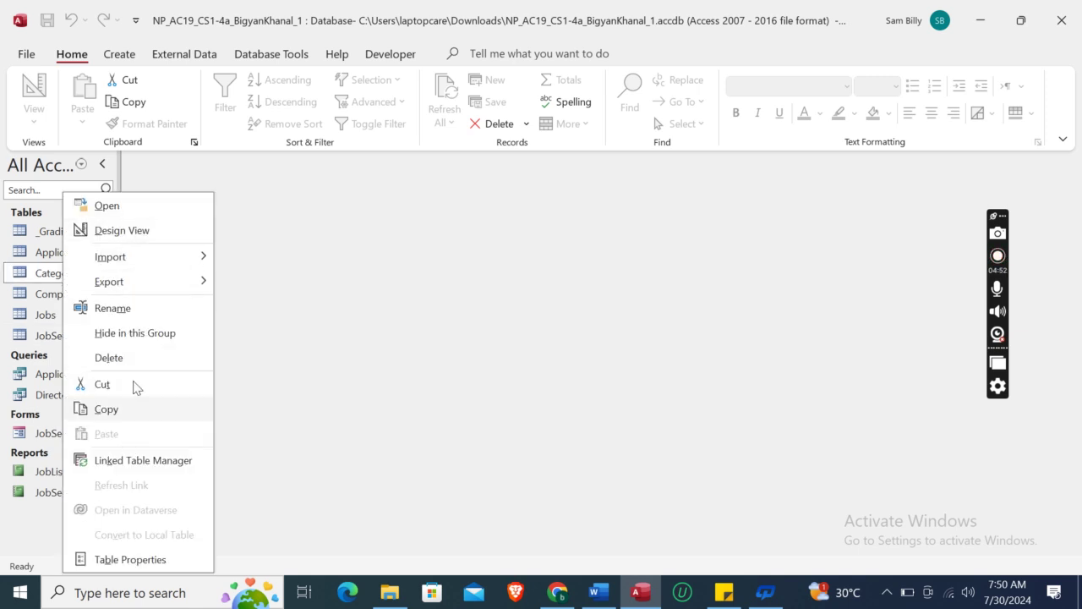
pyautogui.click(143, 313)
pyautogui.hotkey('ctrl', 'v')
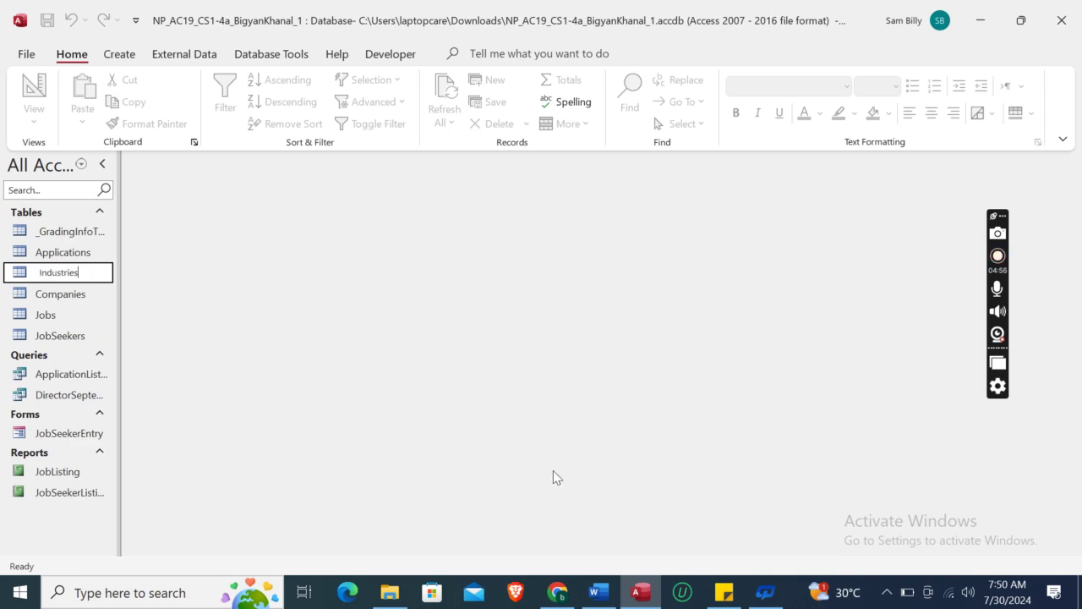
pyautogui.click(598, 592)
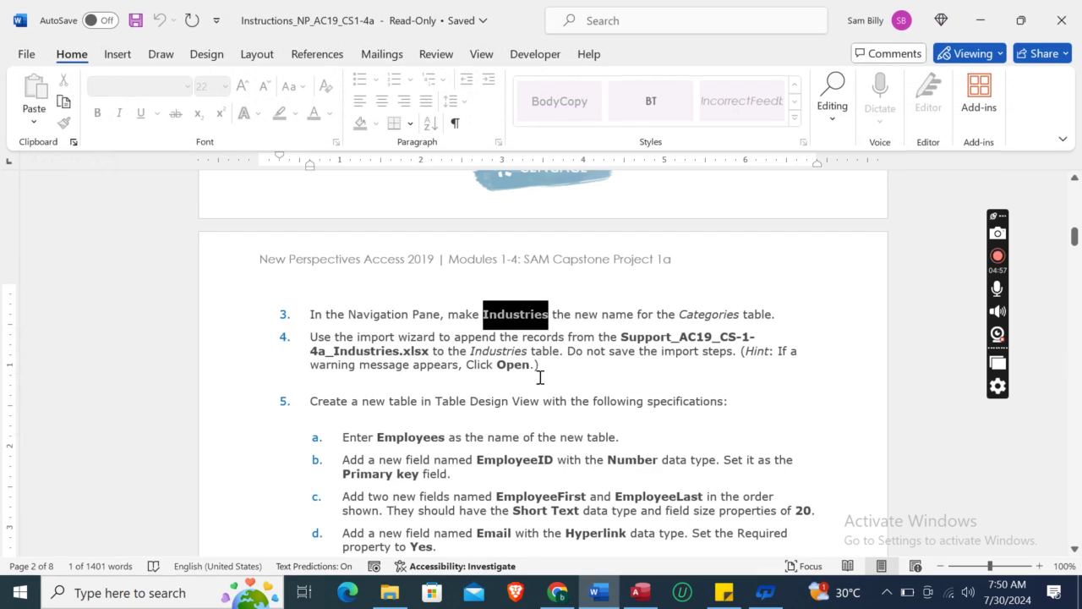
# Step: Read step 5 on creating the Employees table in Word, then return to the Access database
pyautogui.click(362, 399)
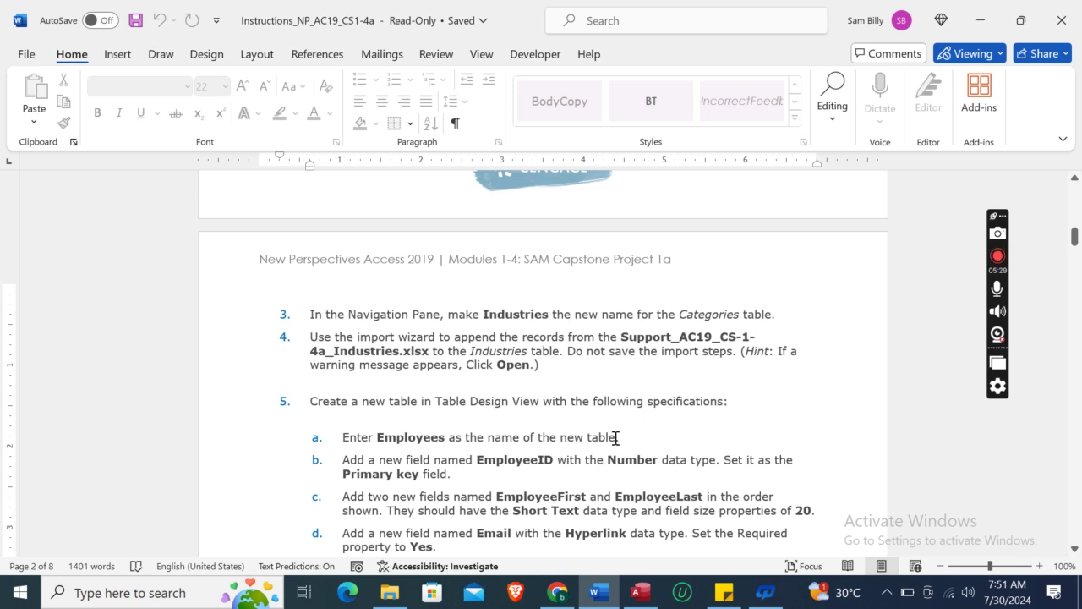
pyautogui.click(640, 592)
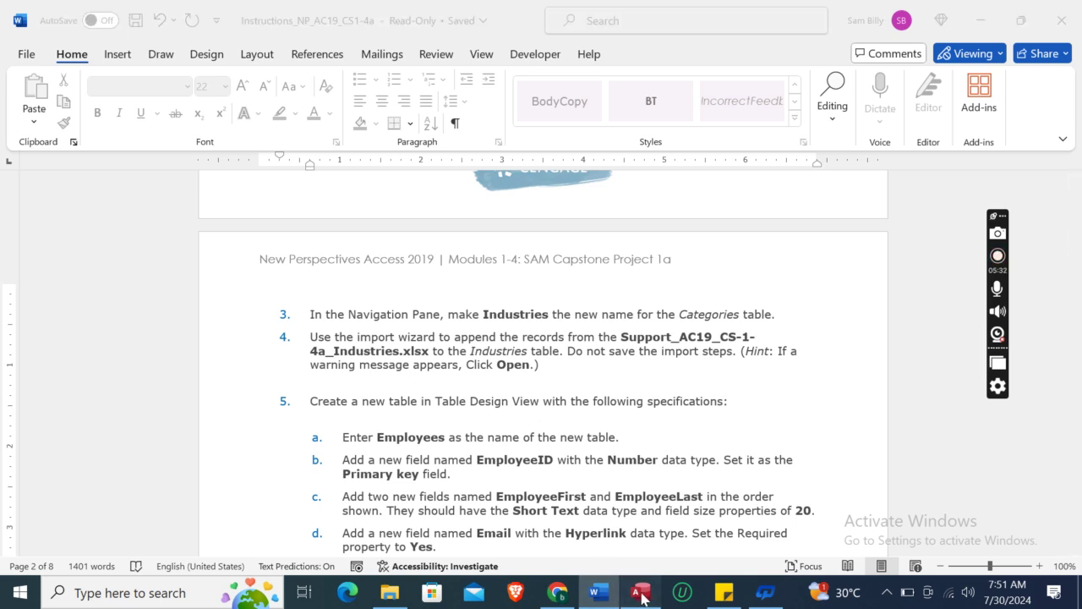
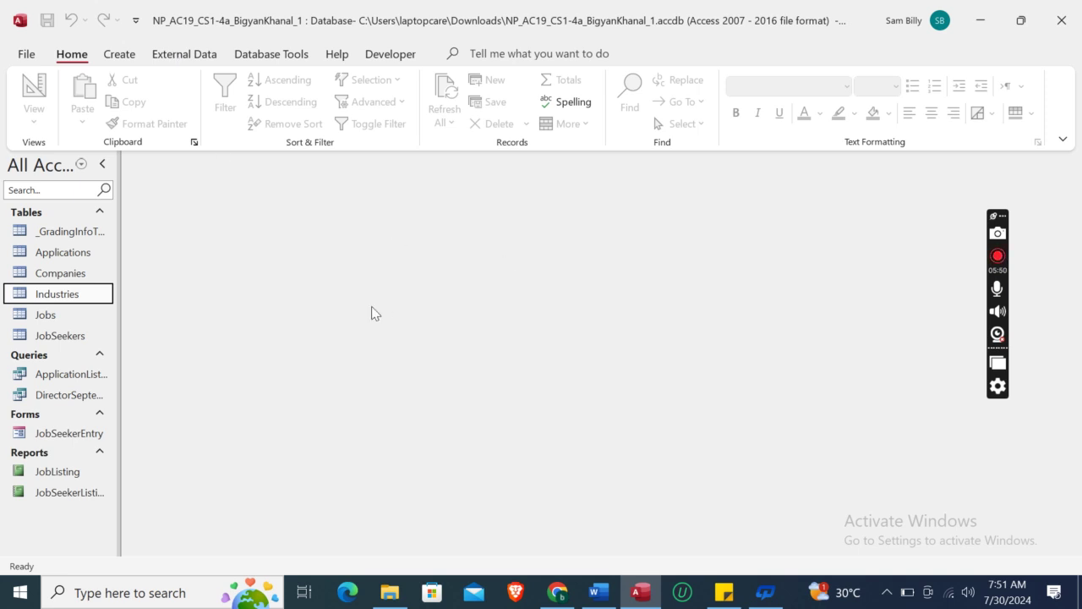
# Step: Select the Jobs table and then the JobSeekerEntry form in the Navigation Pane
pyautogui.click(39, 318)
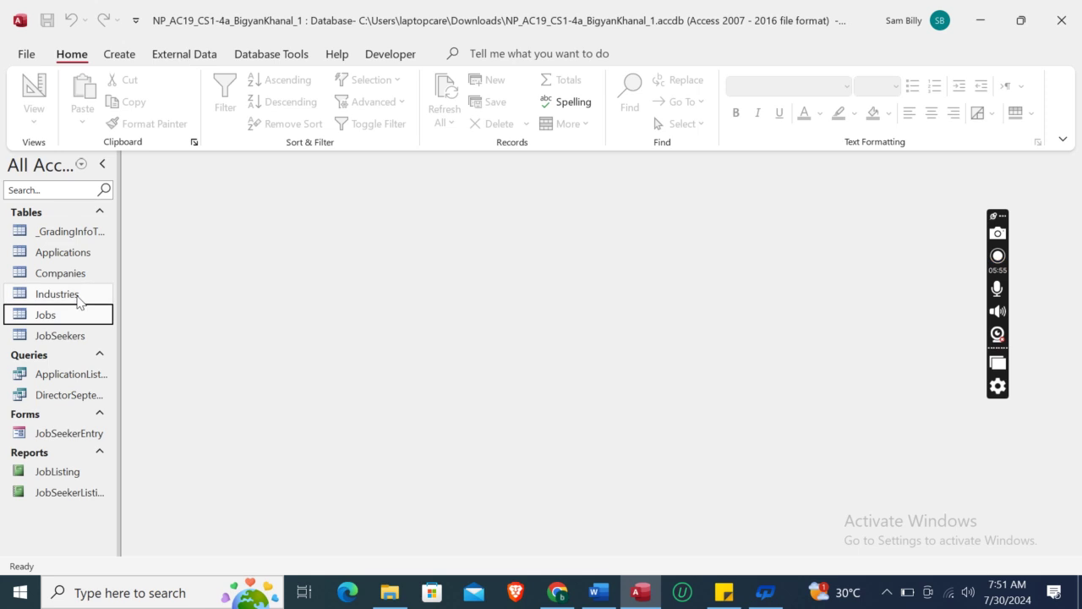
pyautogui.click(60, 336)
pyautogui.click(53, 433)
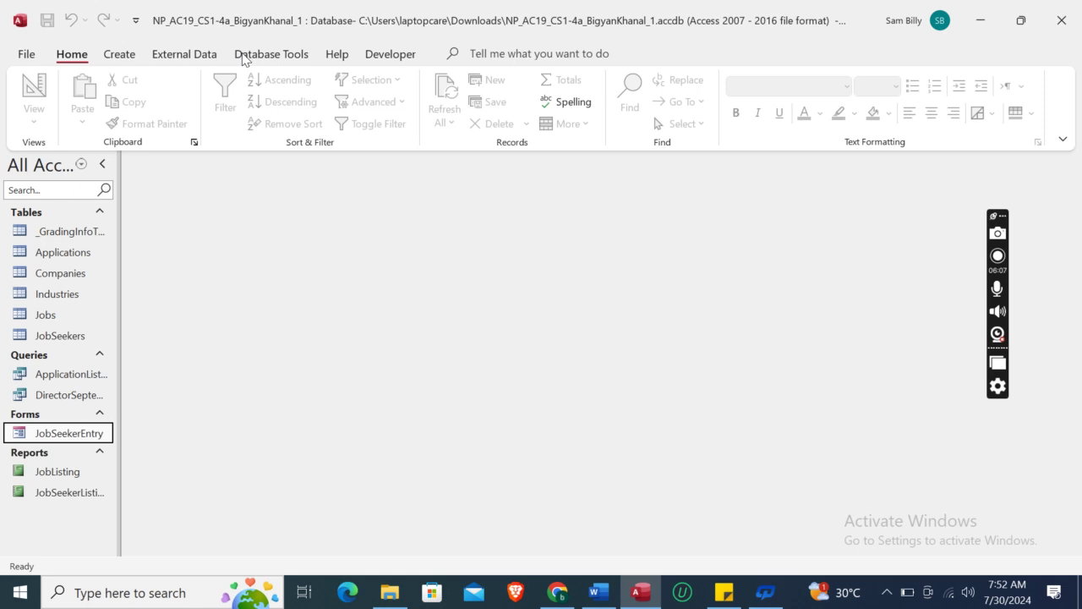
# Step: Start an Excel import from the Industries support spreadsheet in the Downloads folder
pyautogui.click(637, 596)
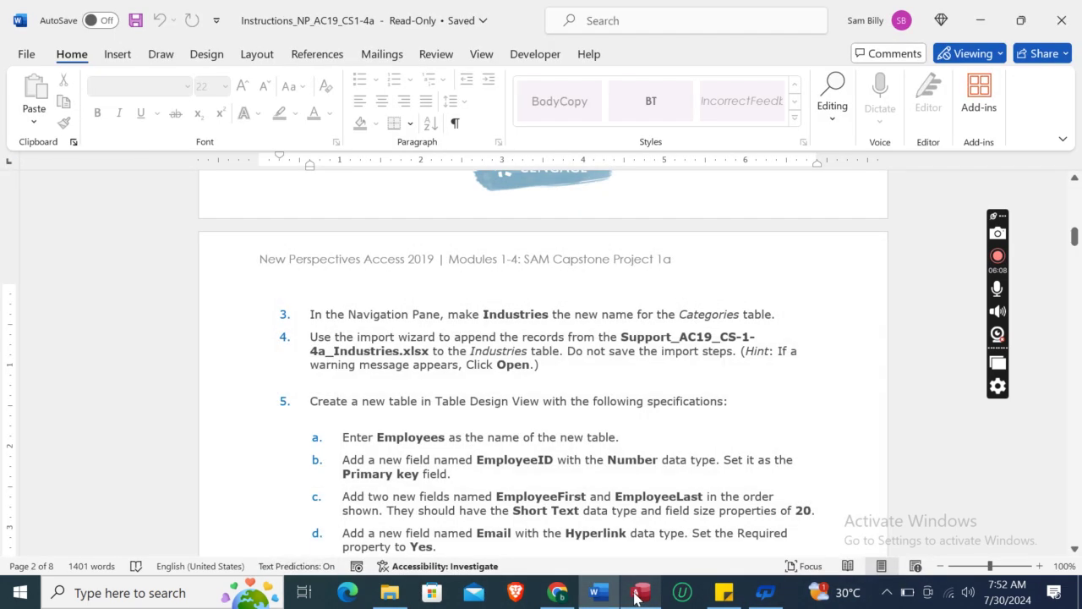
pyautogui.click(640, 596)
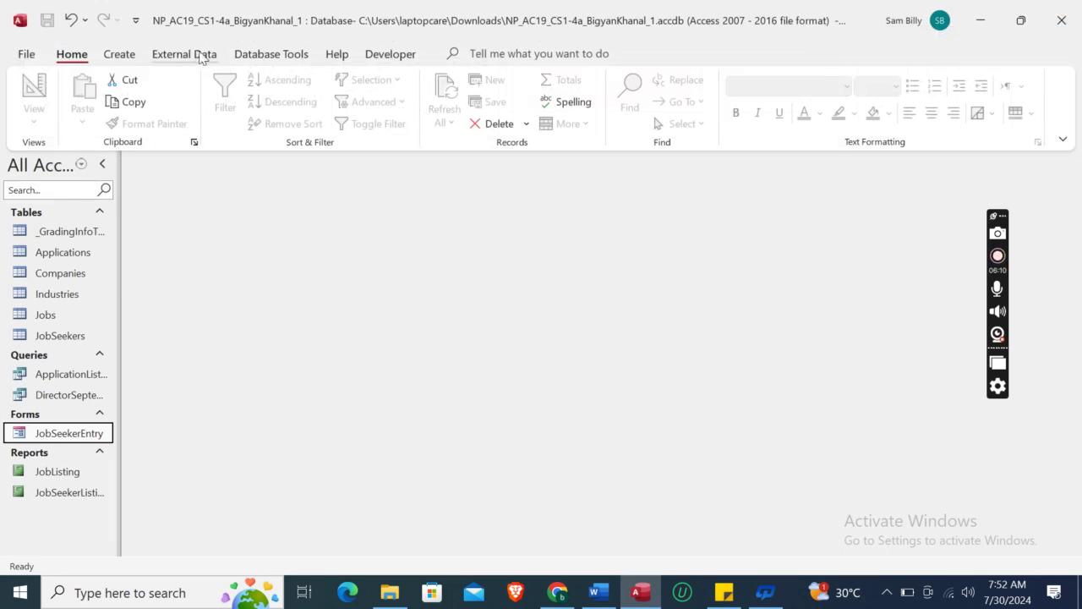
pyautogui.click(199, 55)
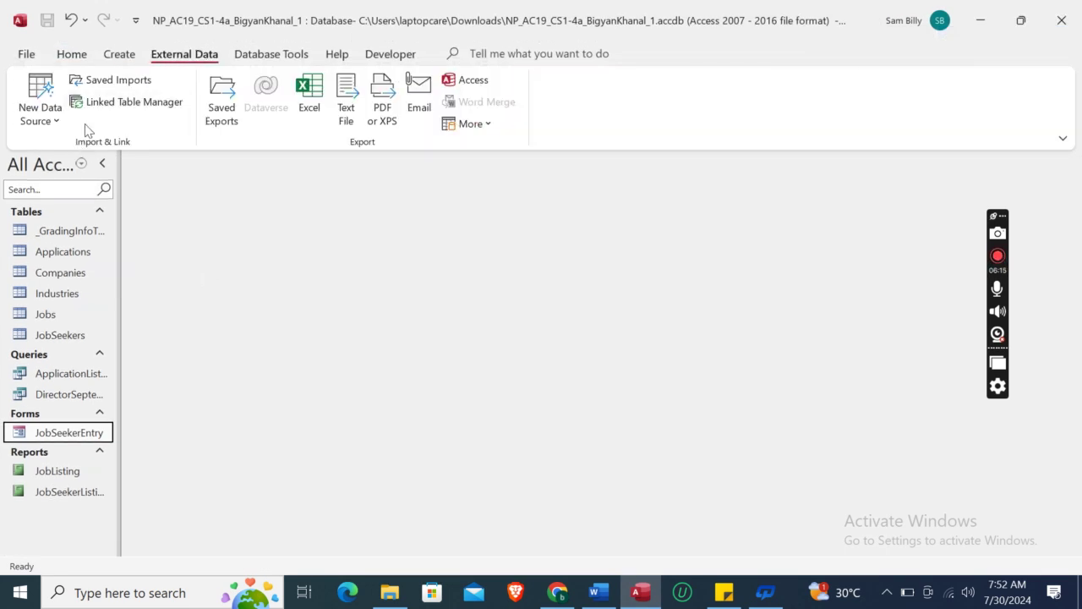
pyautogui.click(25, 116)
pyautogui.moveTo(93, 168)
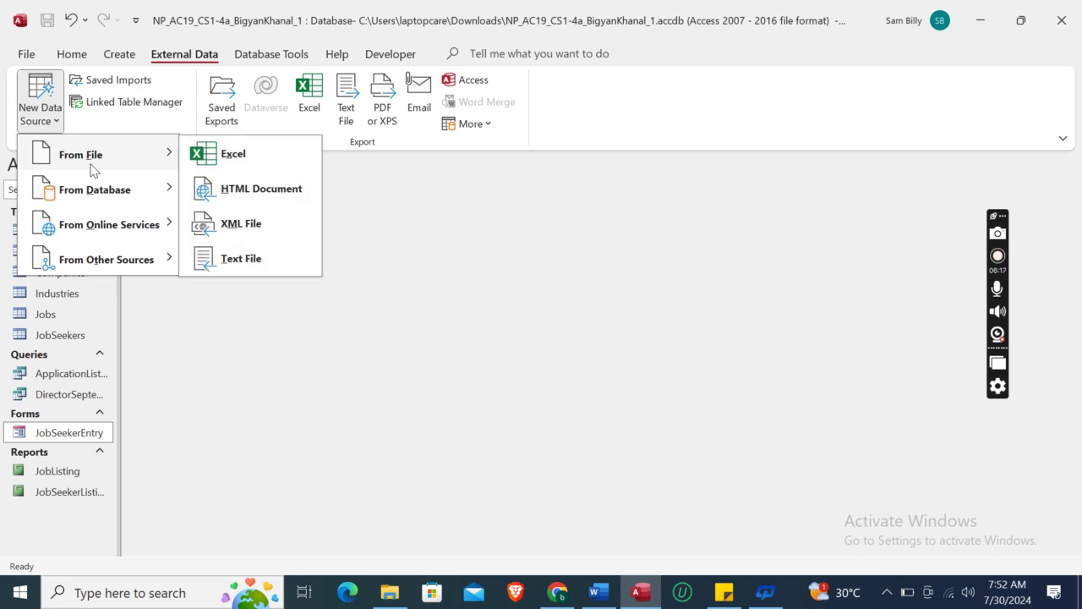
pyautogui.click(229, 162)
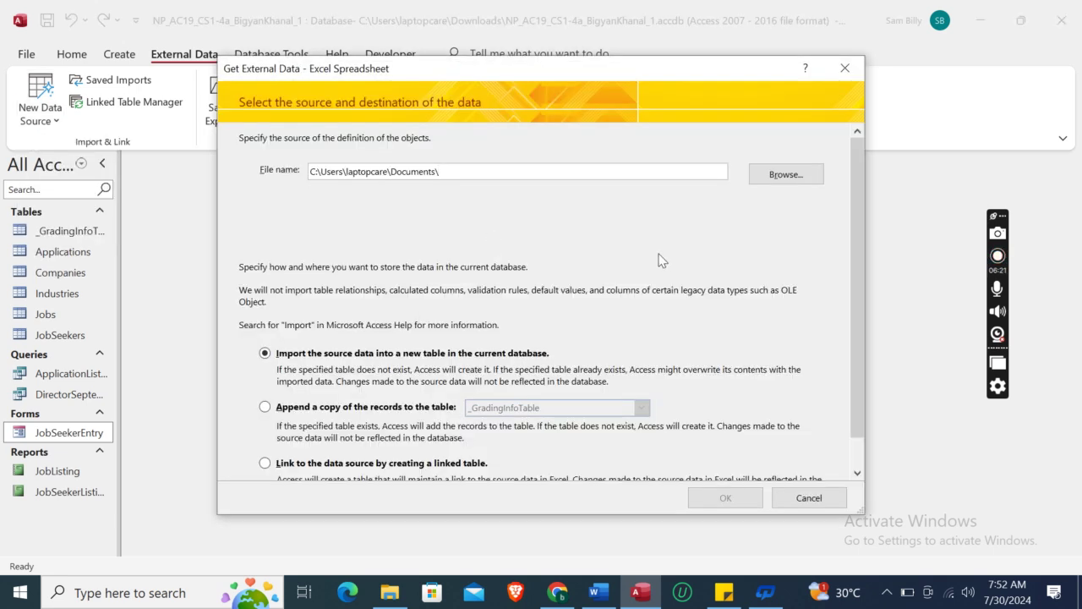
pyautogui.click(783, 179)
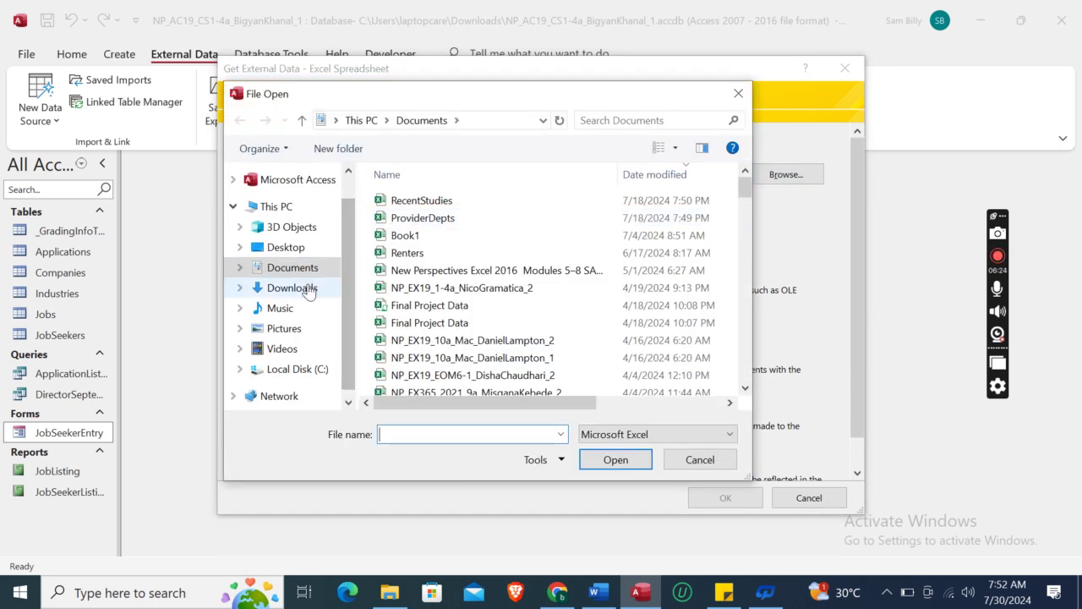
pyautogui.click(292, 287)
pyautogui.click(480, 225)
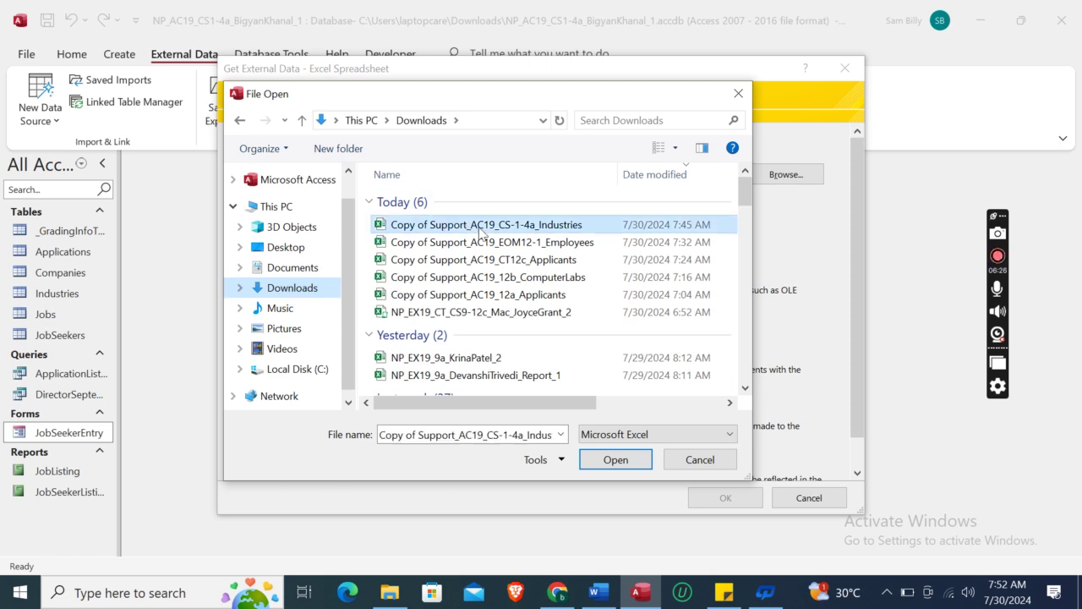
pyautogui.click(620, 466)
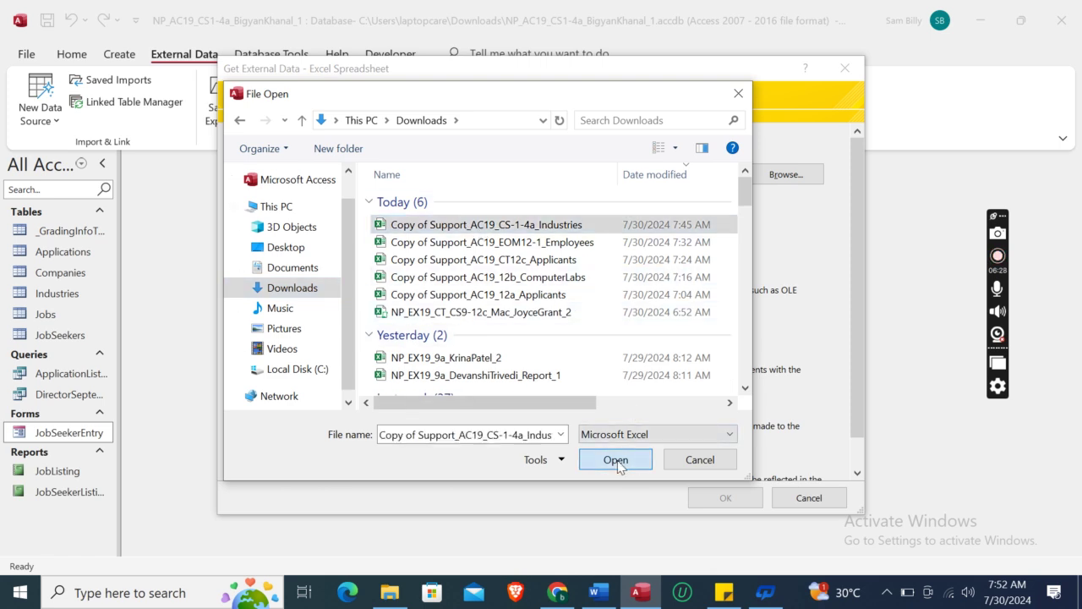
# Step: Append the spreadsheet records to the Industries table and finish the import with default settings
pyautogui.click(266, 408)
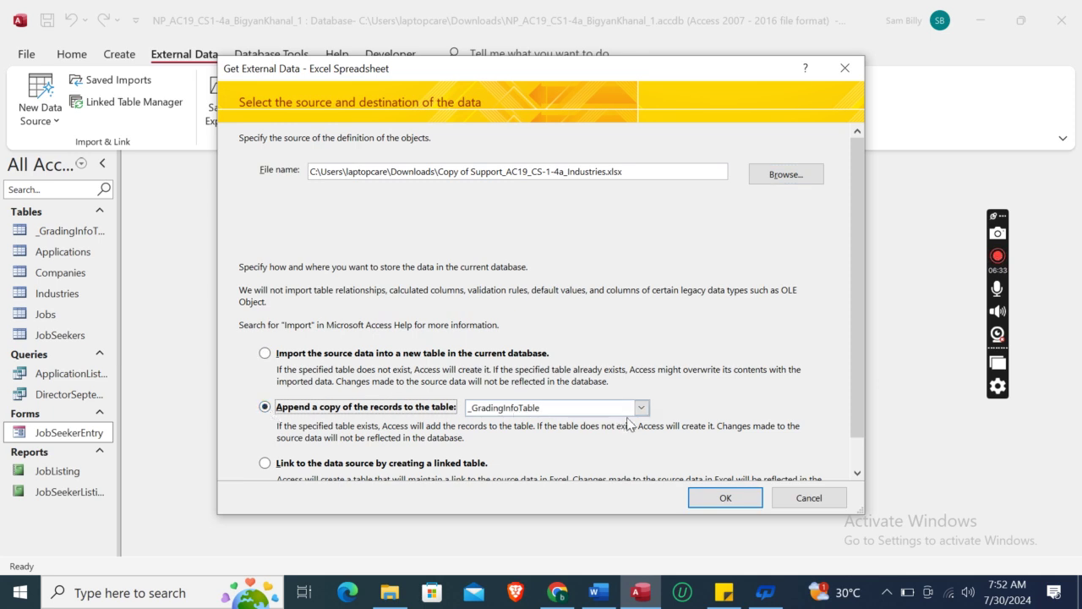
pyautogui.click(605, 606)
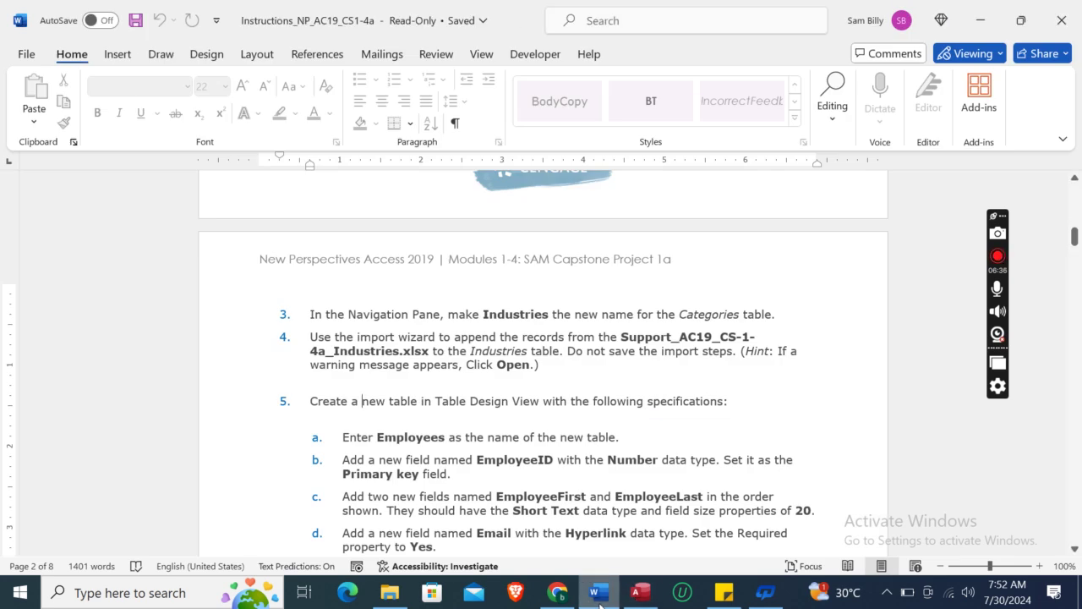
pyautogui.click(601, 605)
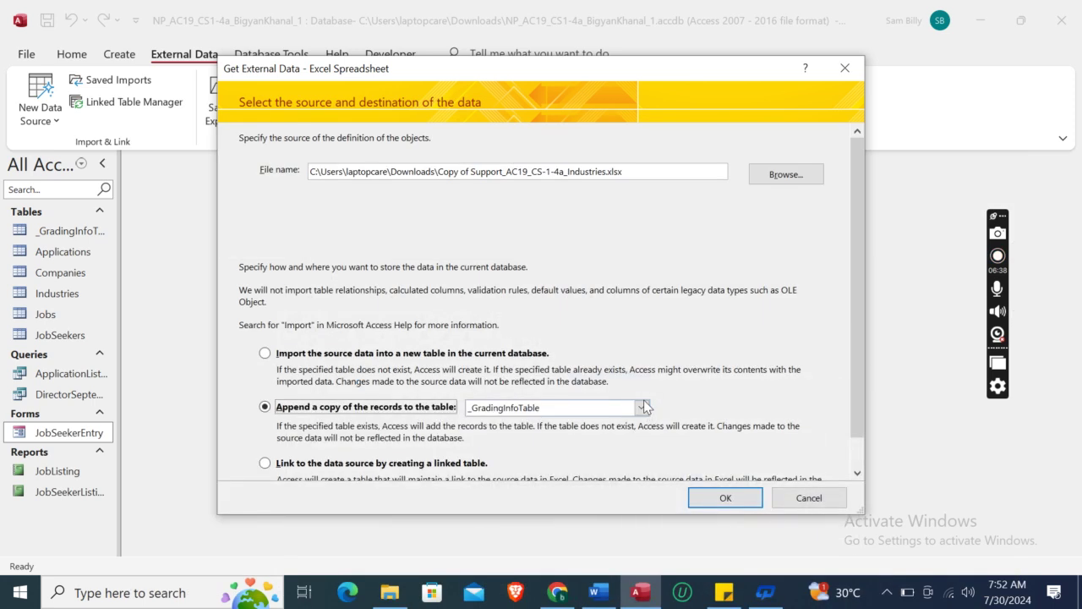
pyautogui.click(643, 407)
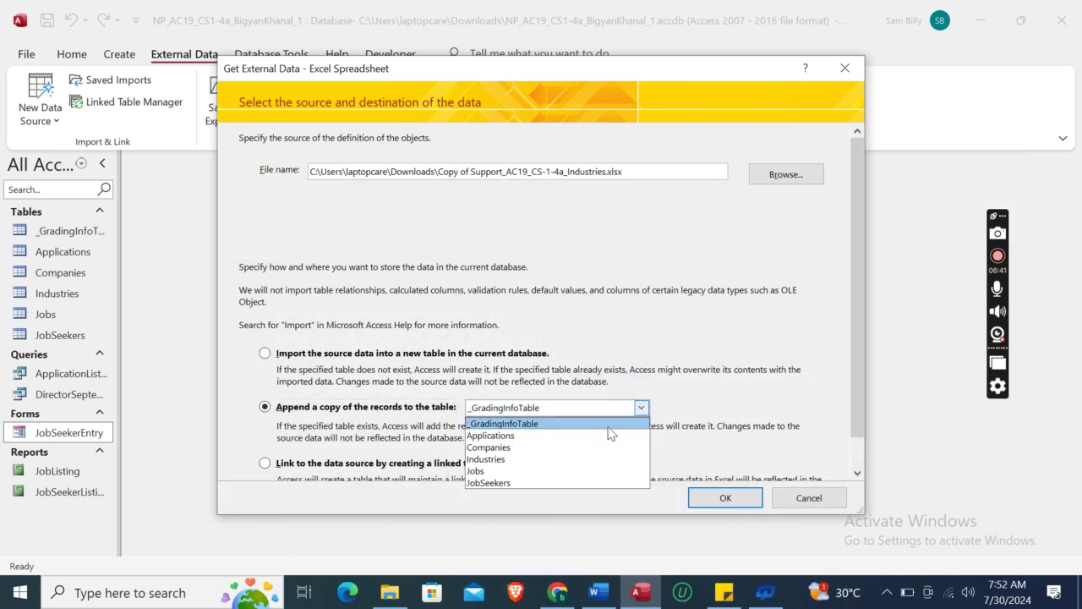
pyautogui.click(535, 461)
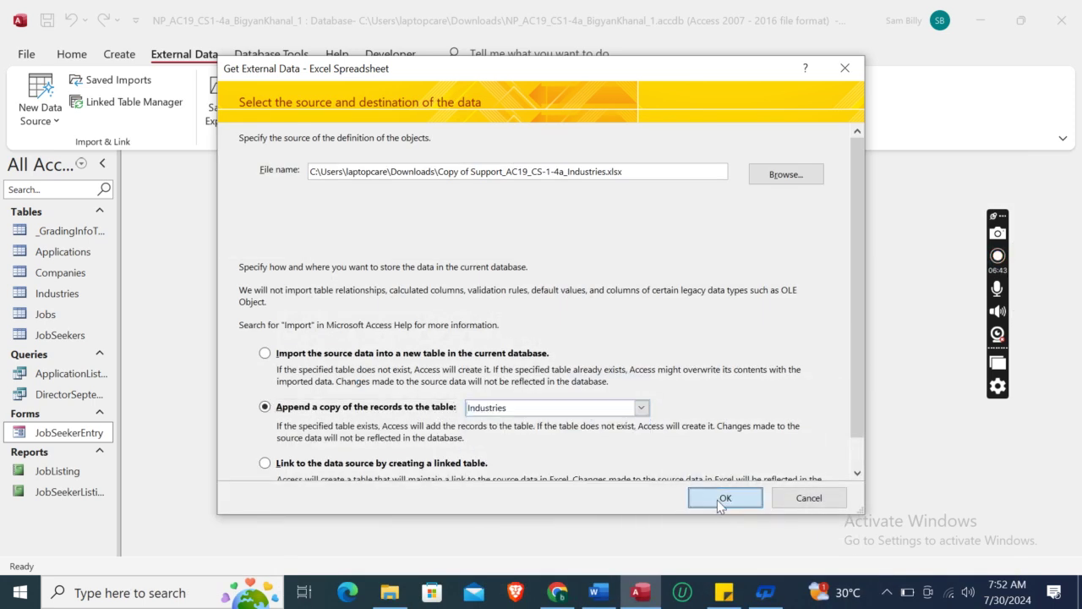
pyautogui.click(717, 499)
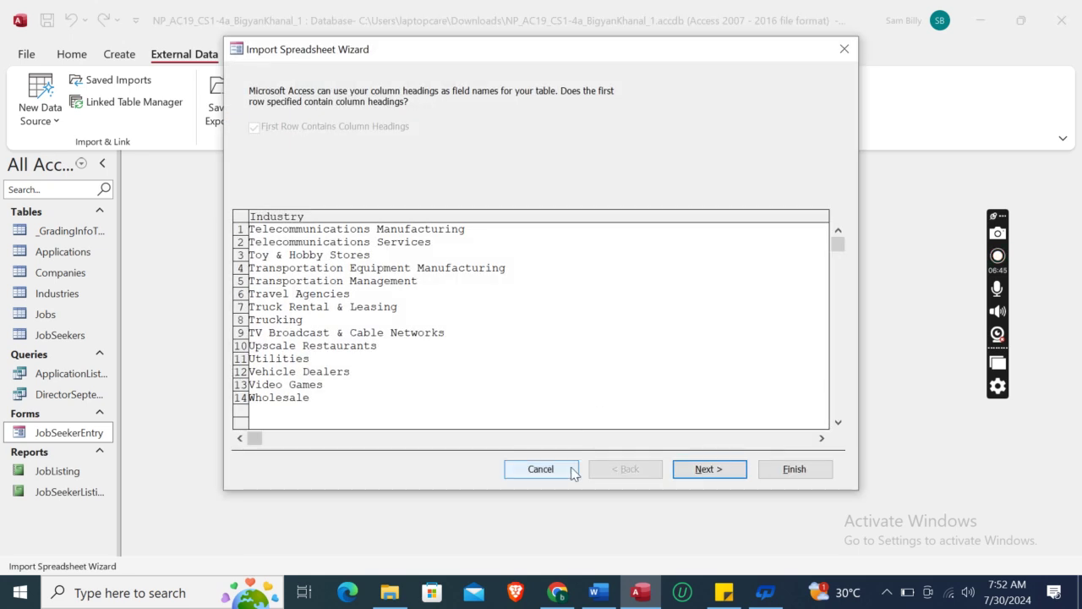
pyautogui.click(601, 595)
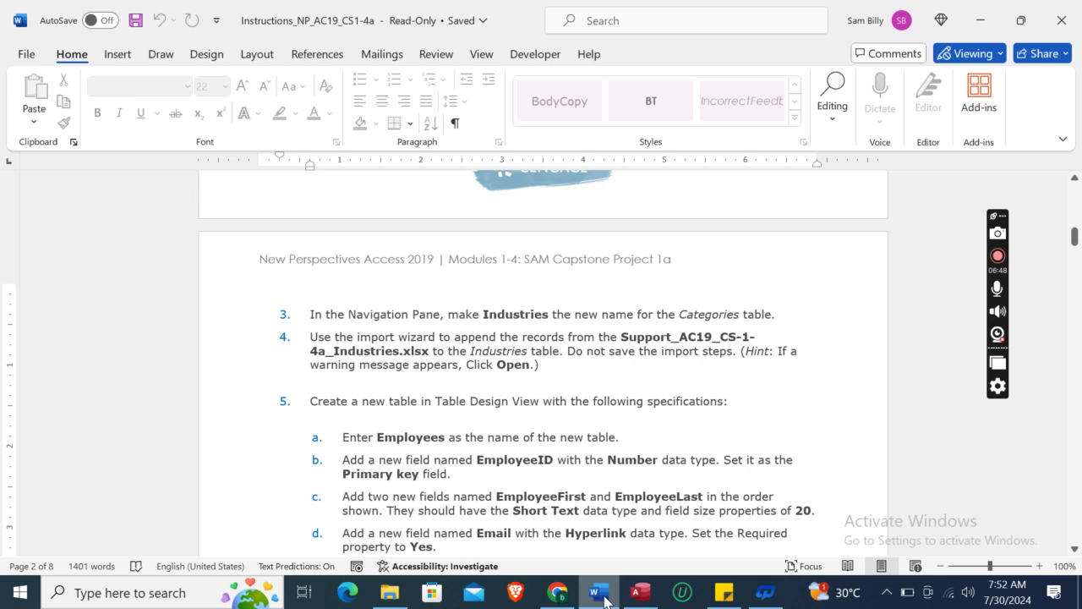
pyautogui.click(602, 595)
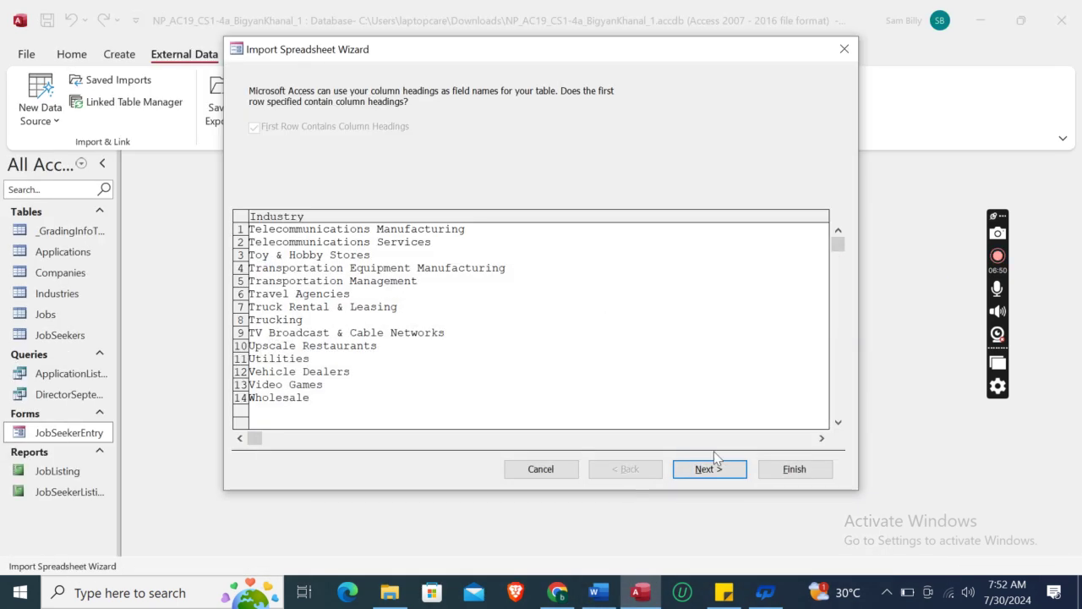
pyautogui.click(778, 470)
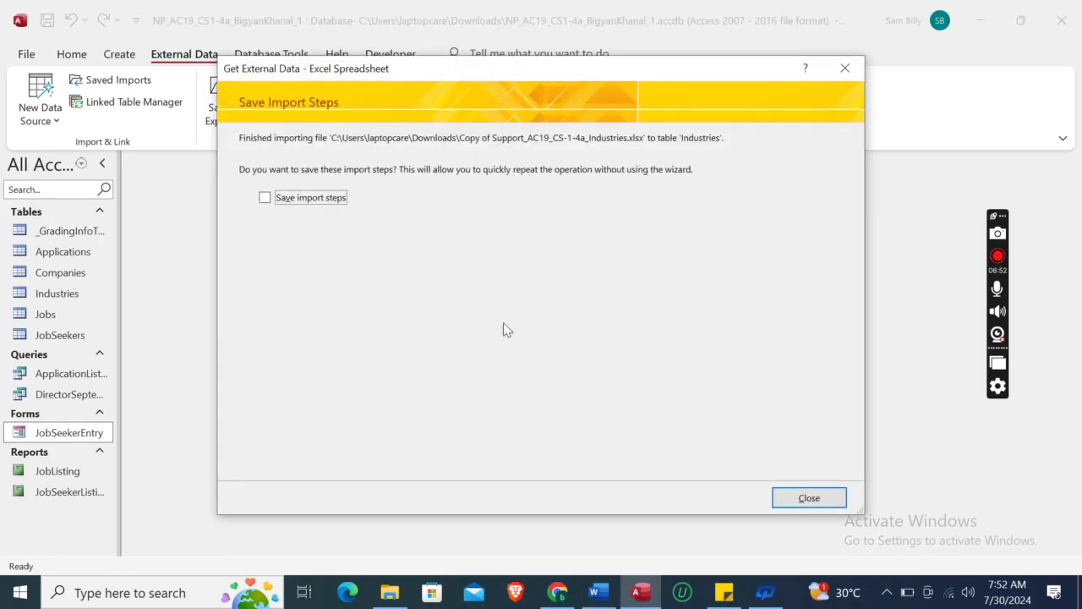
# Step: Close the import without saving steps, then read step 5's Employees table specifications in Word
pyautogui.click(810, 498)
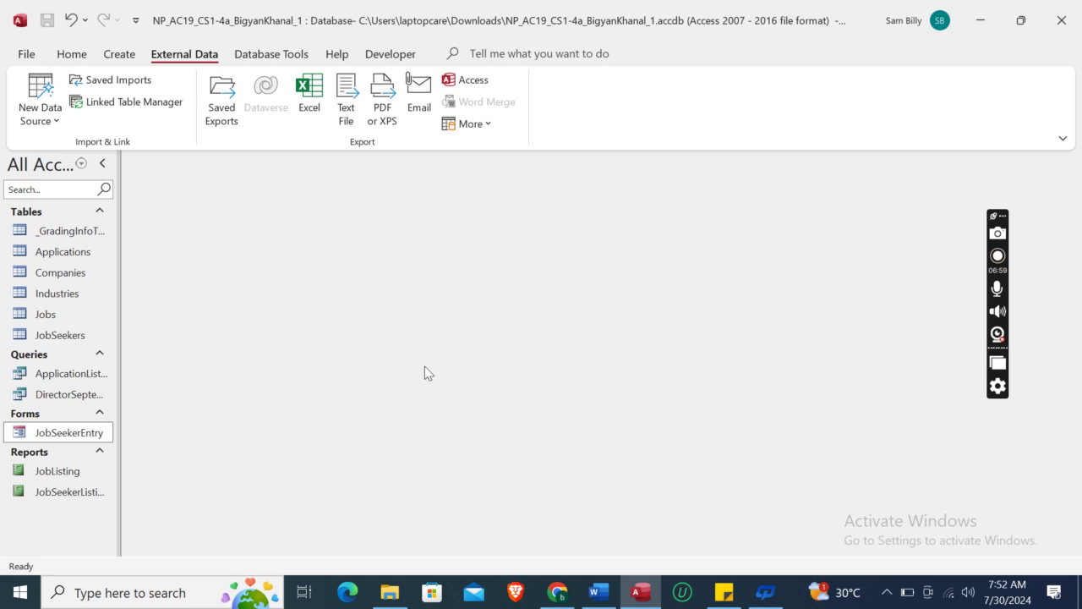
pyautogui.click(67, 294)
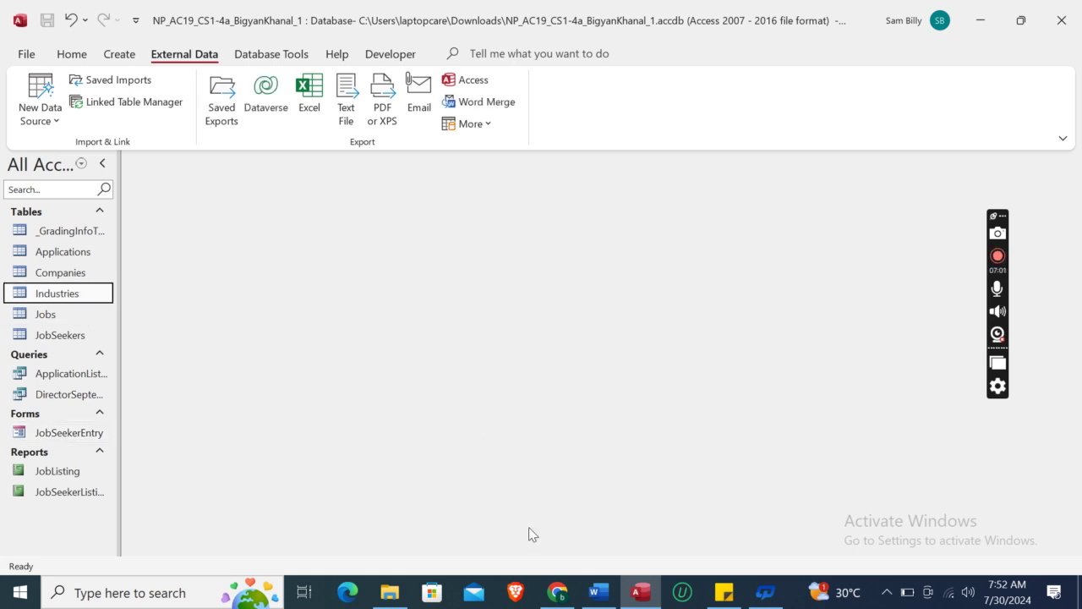
pyautogui.click(599, 593)
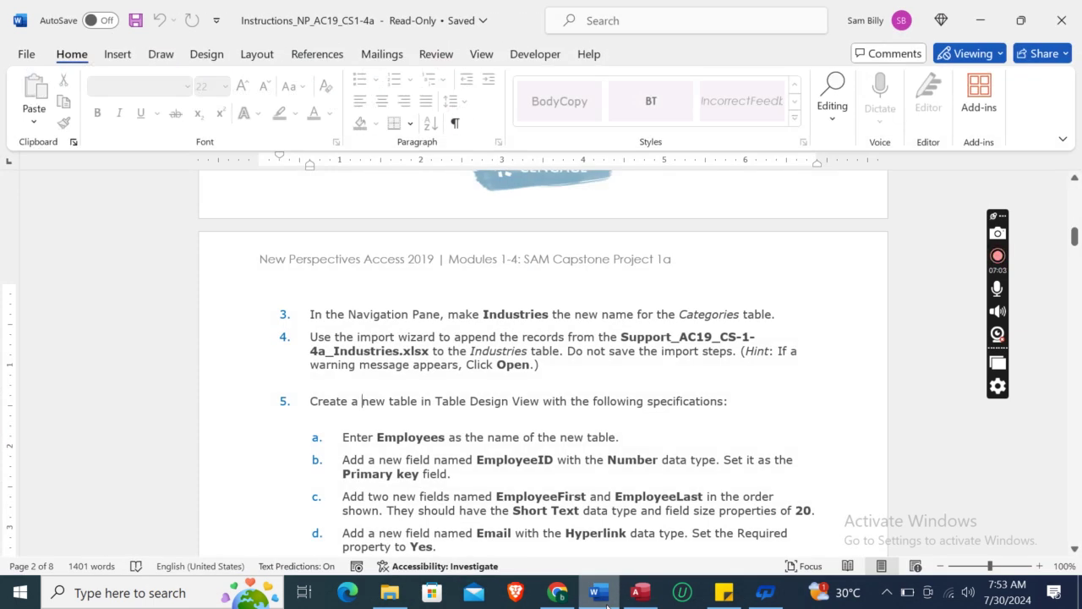
pyautogui.click(606, 602)
pyautogui.click(606, 602)
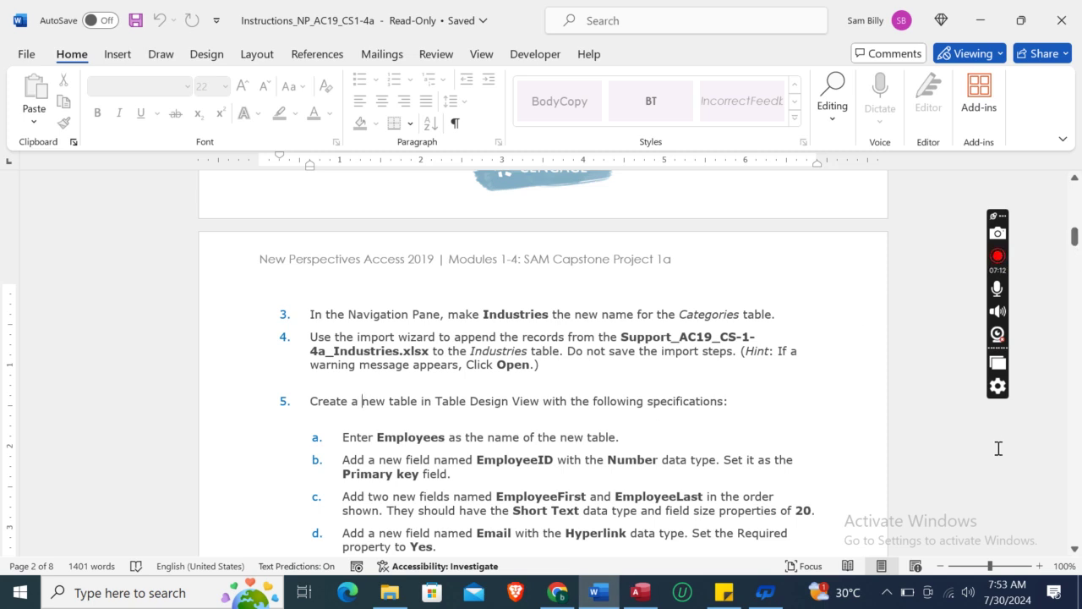
pyautogui.click(1074, 548)
pyautogui.scroll(-5, 1074, 551)
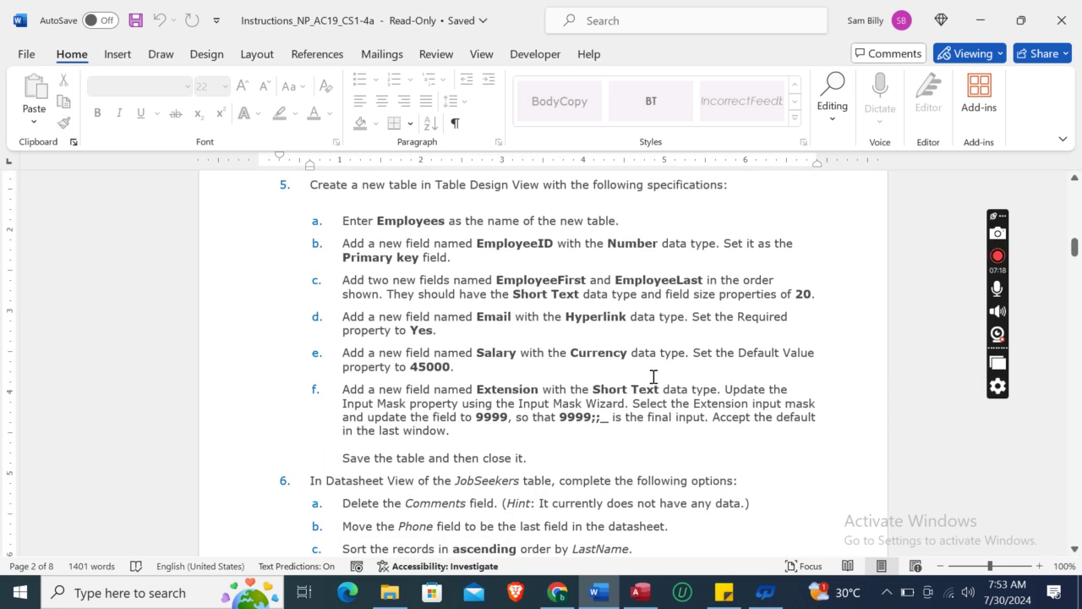
pyautogui.click(640, 592)
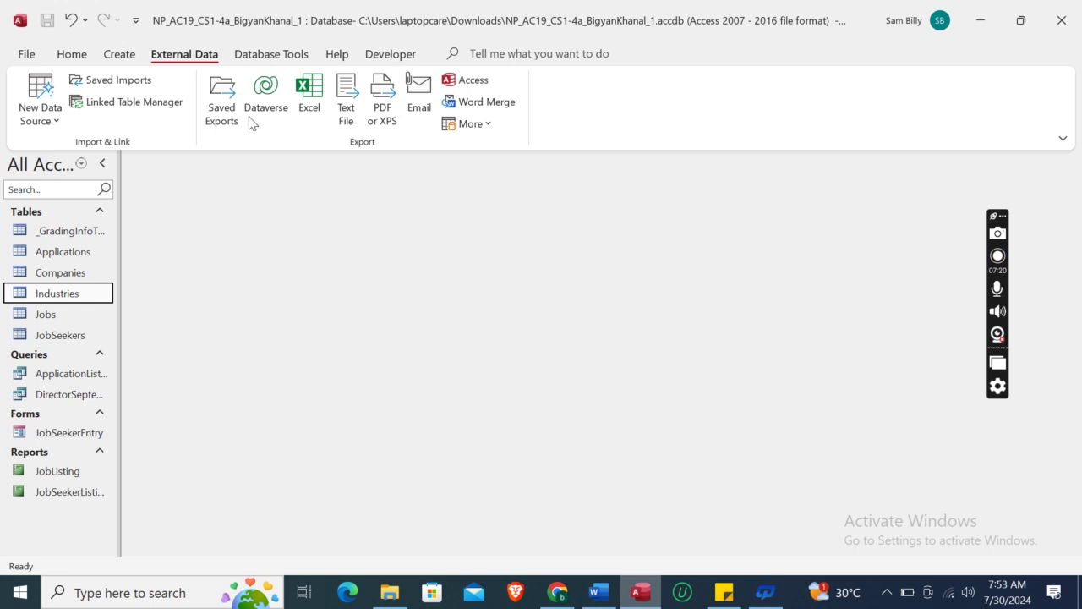
pyautogui.click(125, 56)
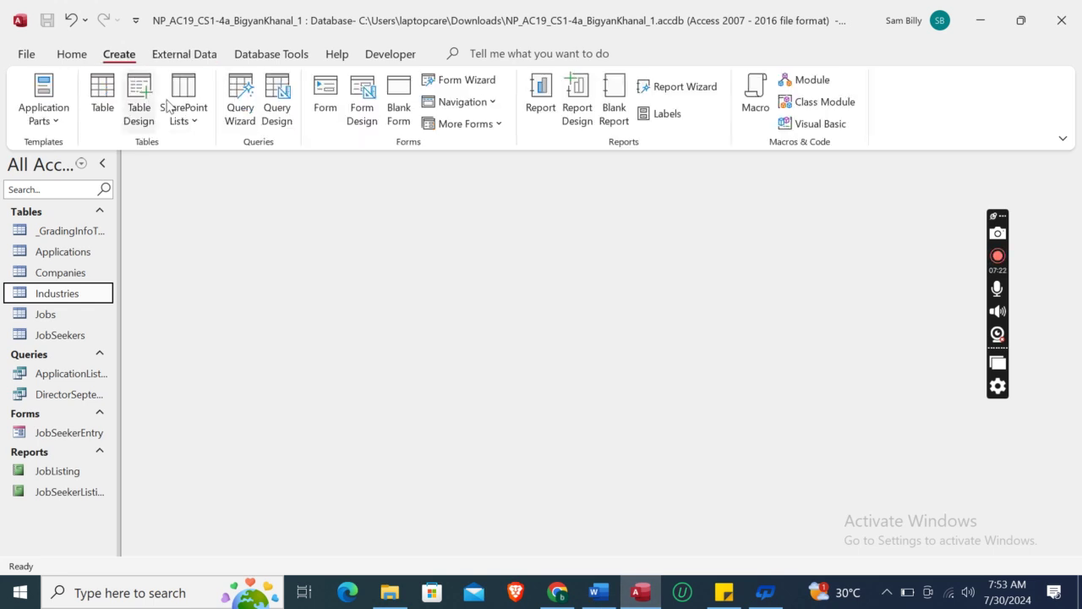
# Step: Create a new table in Design View and try saving it as Employees, dismissing the error
pyautogui.click(141, 113)
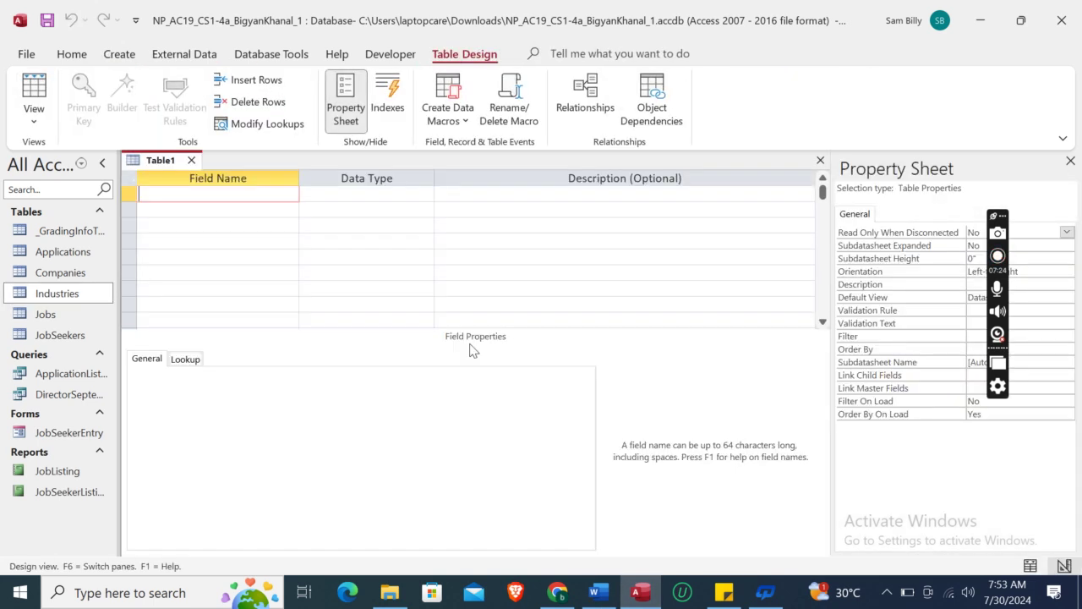
pyautogui.click(597, 591)
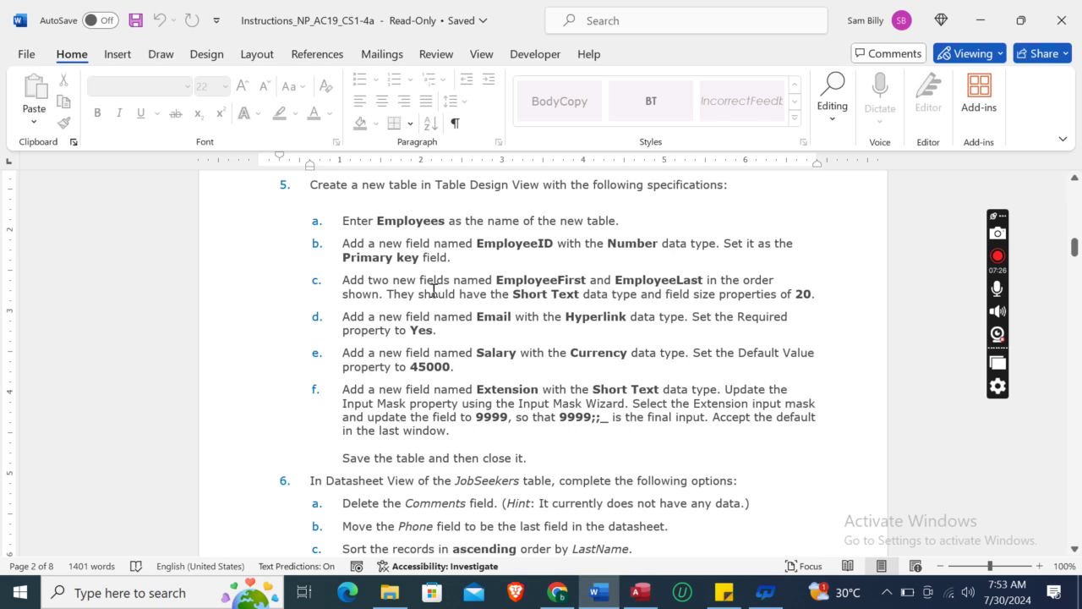
pyautogui.click(378, 222)
pyautogui.hotkey('shift', 'Right')
pyautogui.hotkey('shift', 'Right')
pyautogui.hotkey('shift', 'Right')
pyautogui.hotkey('shift', 'Right')
pyautogui.hotkey('shift', 'Right')
pyautogui.hotkey('shift', 'Right')
pyautogui.hotkey('shift', 'Right')
pyautogui.hotkey('shift', 'Right')
pyautogui.hotkey('shift', 'Right')
pyautogui.hotkey('shift', 'Right')
pyautogui.hotkey('shift', 'Left')
pyautogui.hotkey('ctrl', 'c')
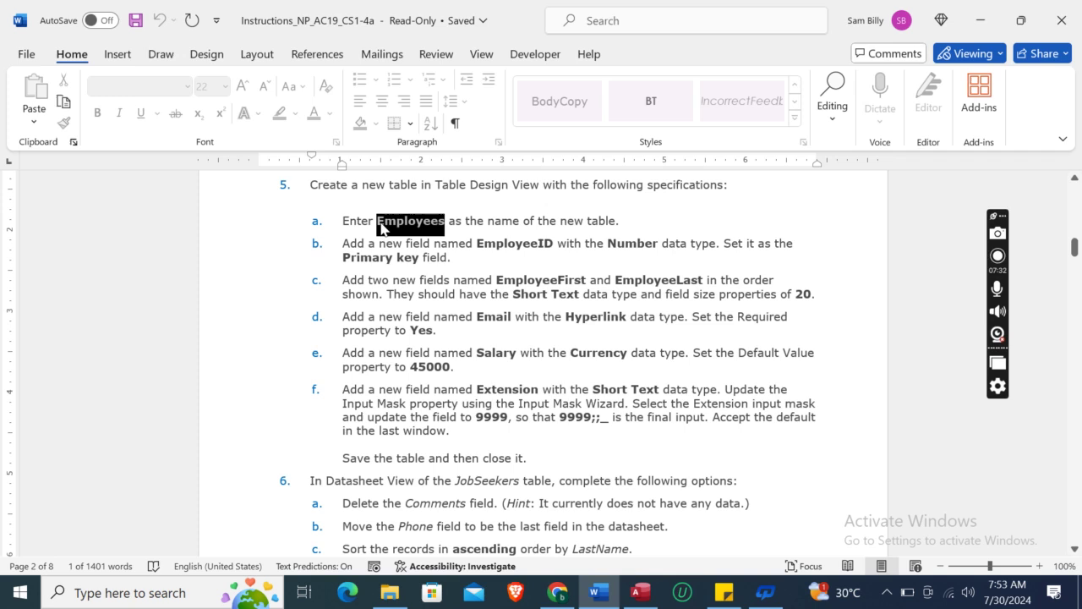
pyautogui.click(640, 593)
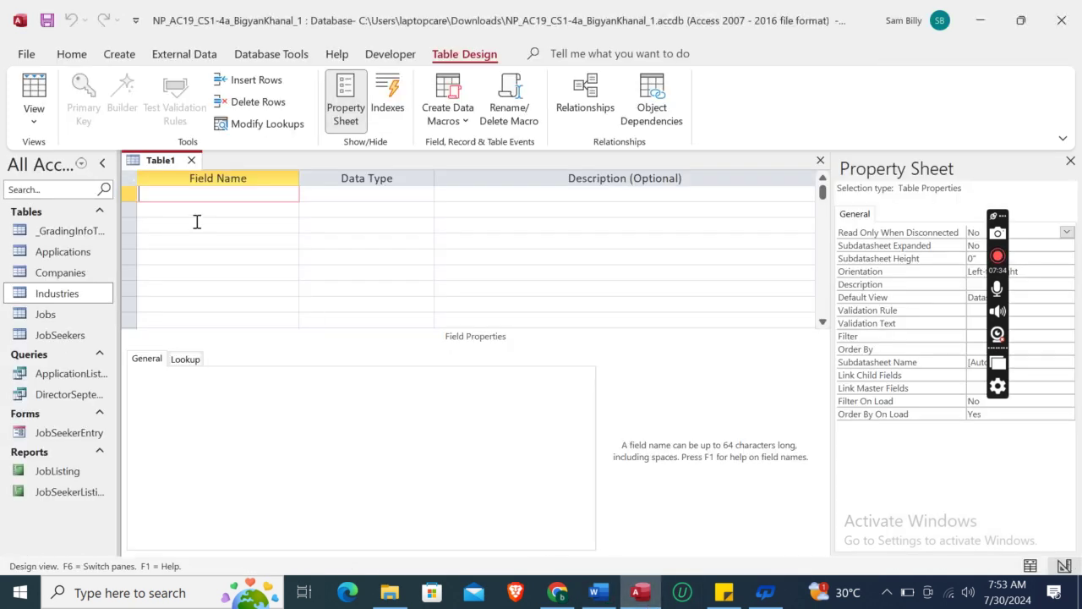
pyautogui.rightClick(160, 161)
pyautogui.click(187, 176)
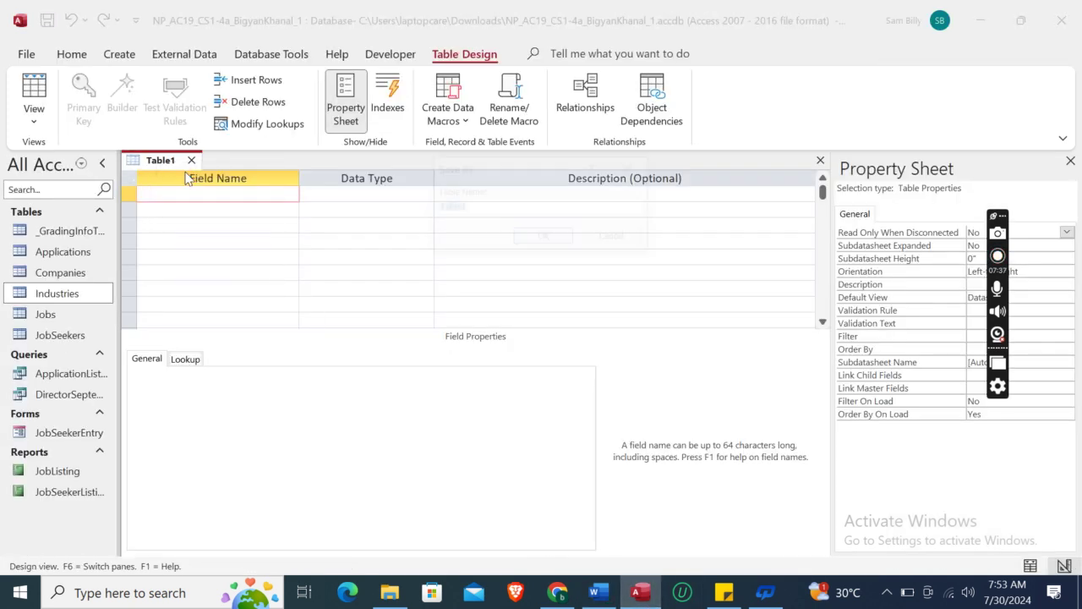
pyautogui.hotkey('ctrl', 'v')
pyautogui.click(548, 241)
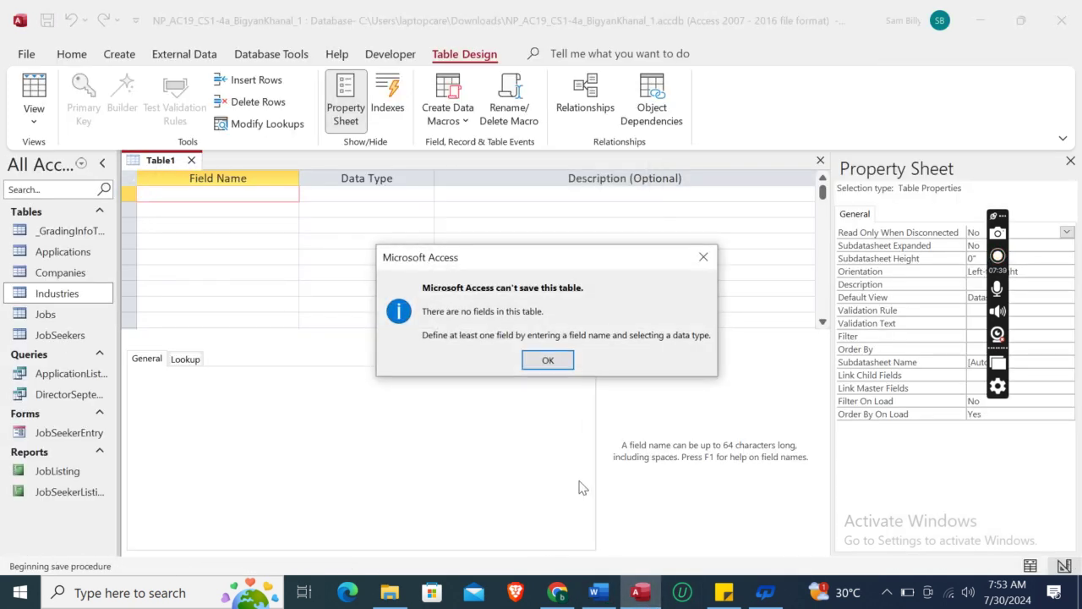
pyautogui.click(547, 361)
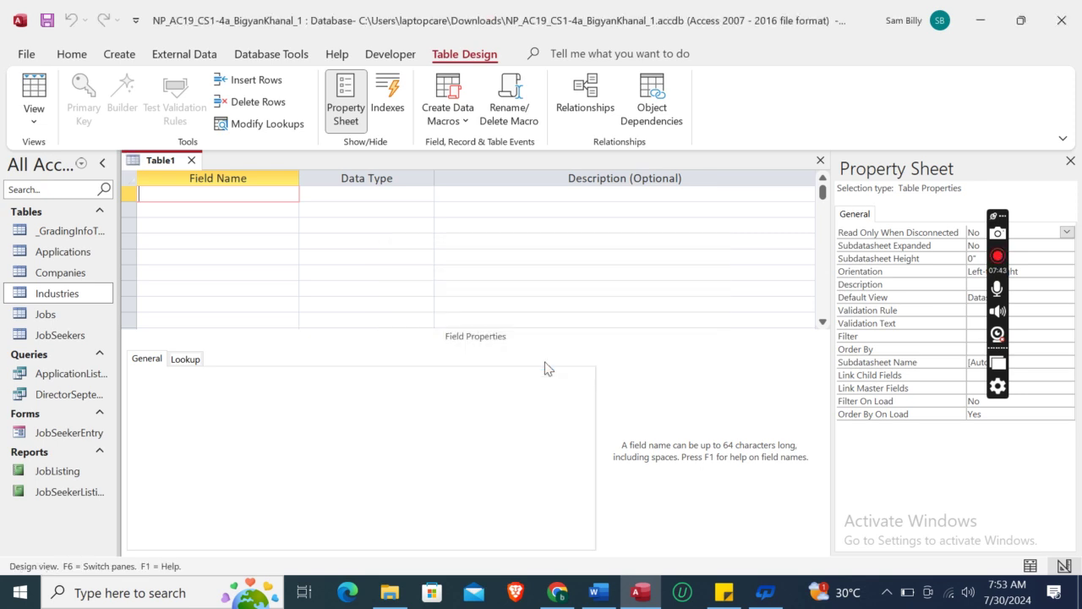
# Step: Add EmployeeID as the first field with the Number data type
pyautogui.click(598, 591)
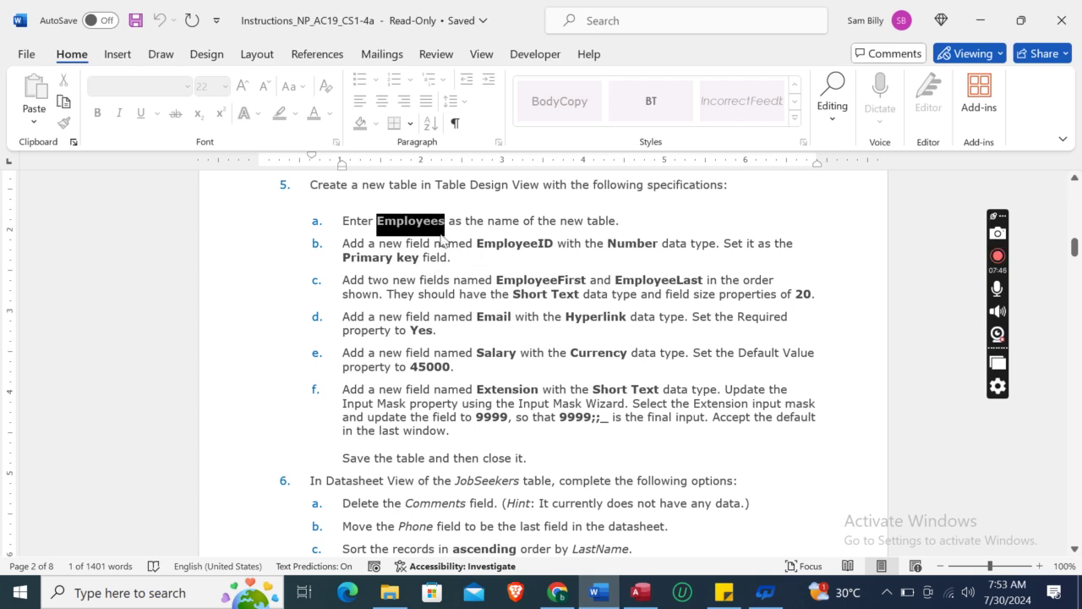
pyautogui.moveTo(476, 243); pyautogui.dragTo(557, 244)
pyautogui.hotkey('ctrl', 'c')
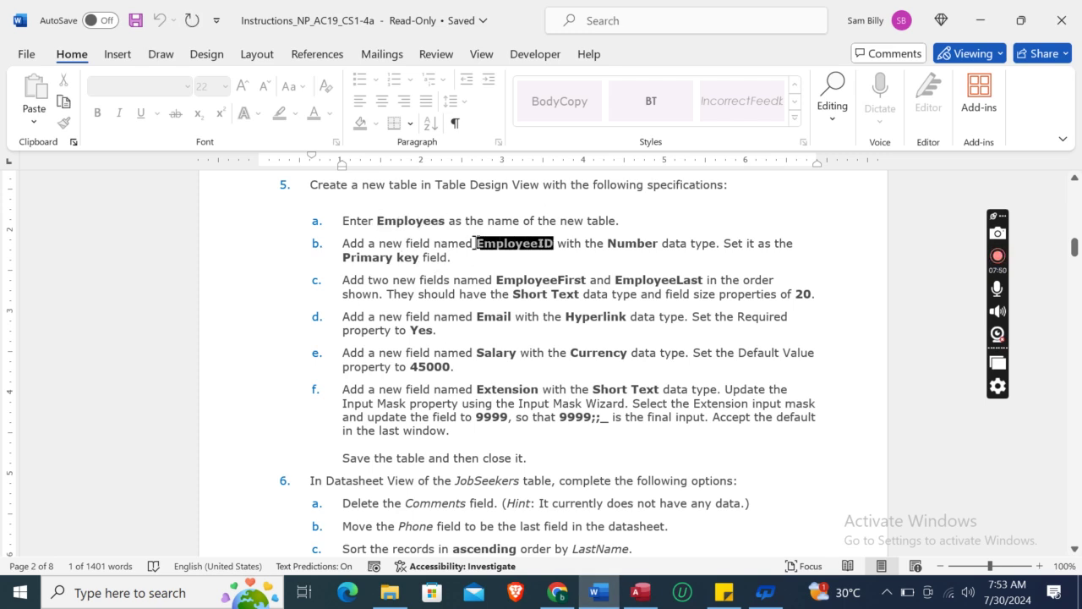
pyautogui.click(640, 591)
pyautogui.hotkey('ctrl', 'v')
pyautogui.click(318, 191)
pyautogui.click(426, 193)
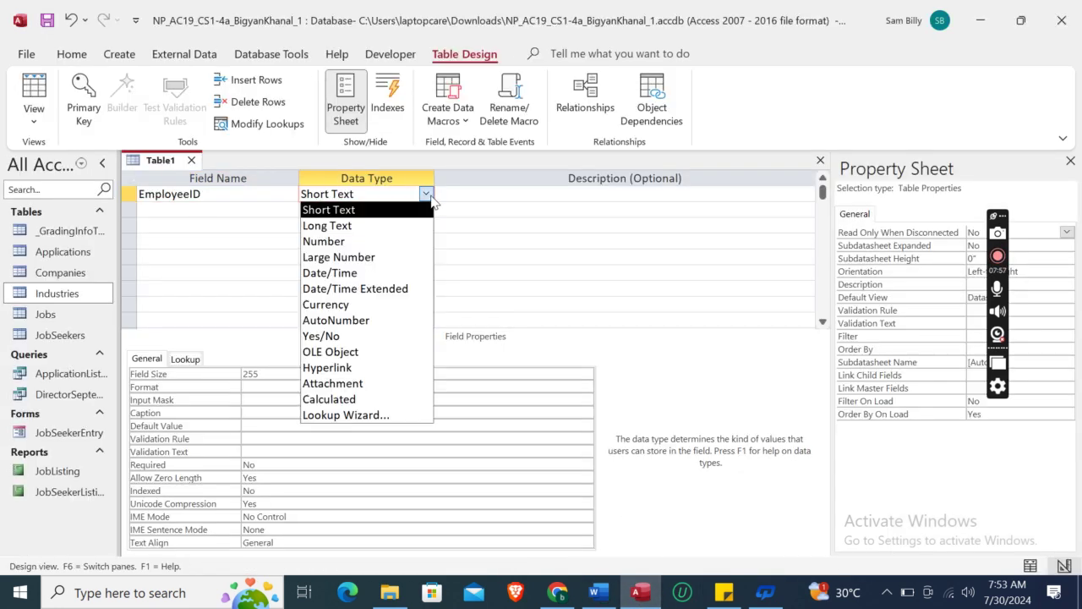
pyautogui.click(324, 241)
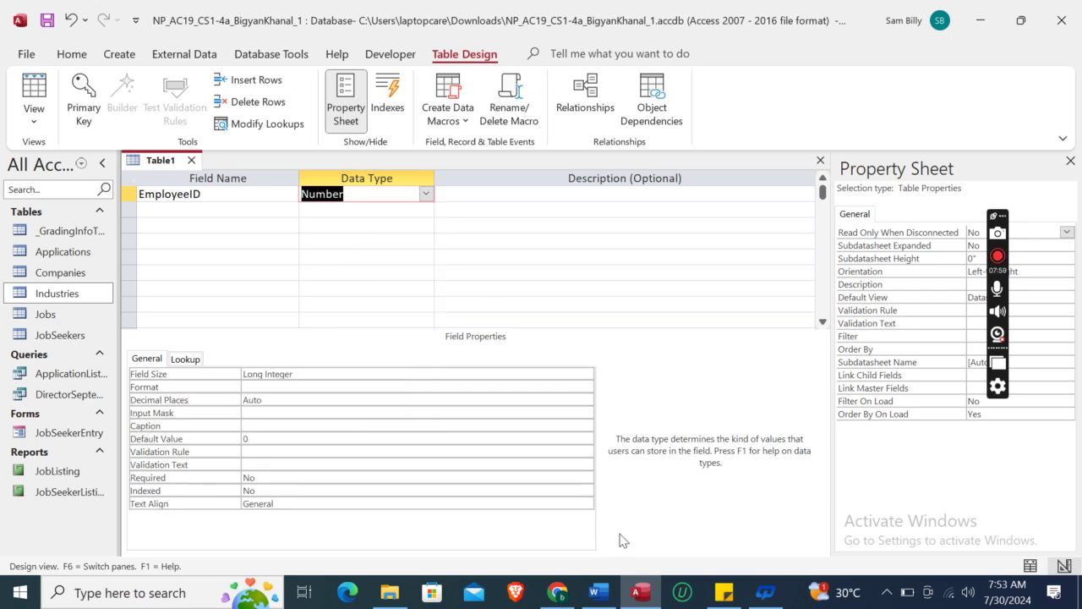
# Step: Make EmployeeID the table's primary key
pyautogui.click(597, 592)
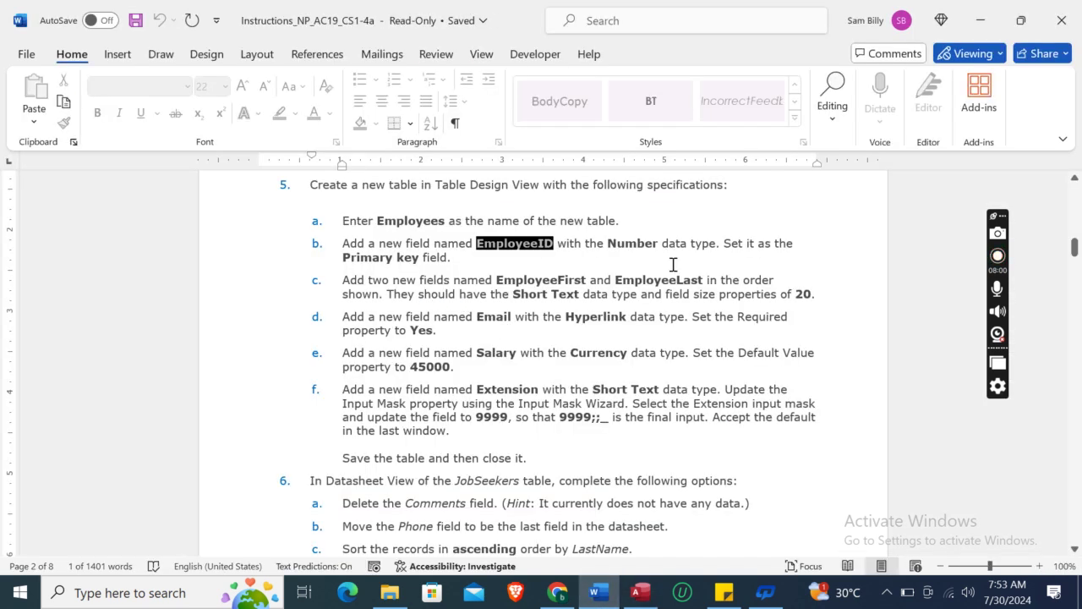
pyautogui.click(640, 591)
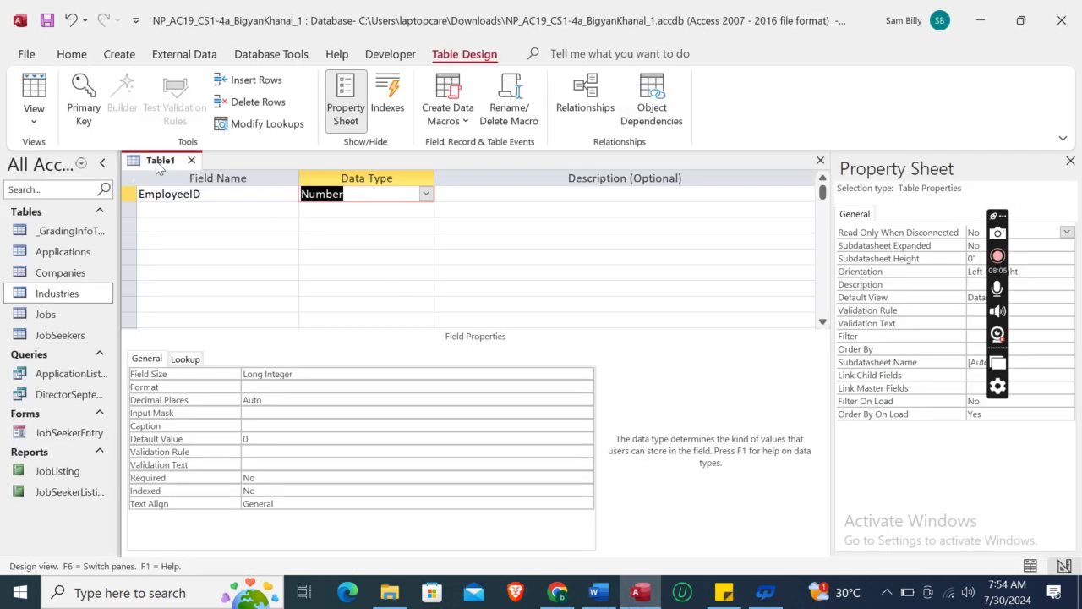
pyautogui.click(127, 201)
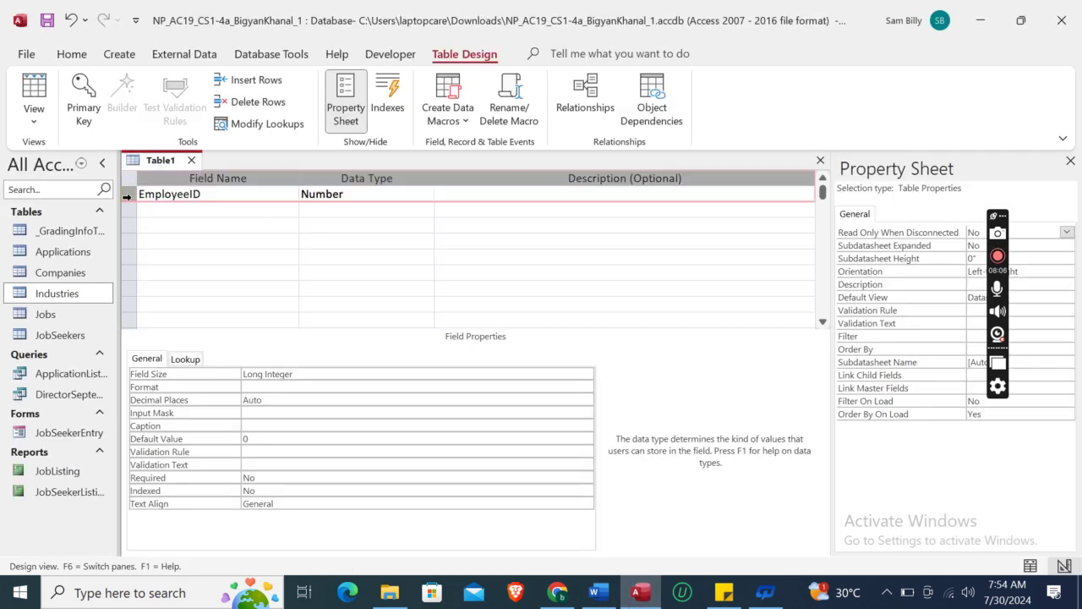
pyautogui.rightClick(128, 201)
pyautogui.click(179, 206)
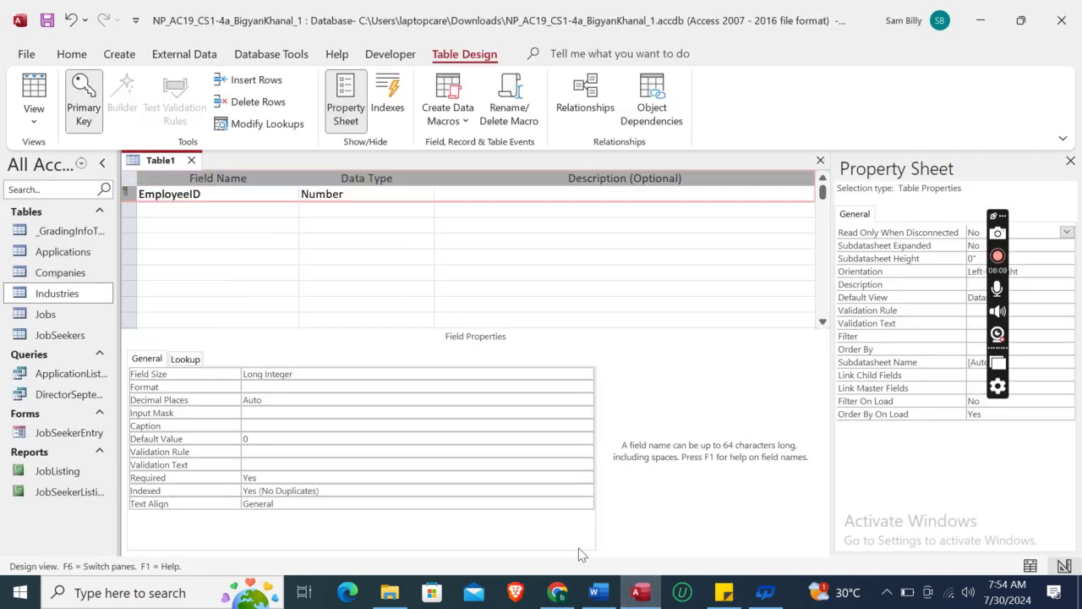
# Step: Enter EmployeeFirst as the second field name, copied from the instructions
pyautogui.click(596, 592)
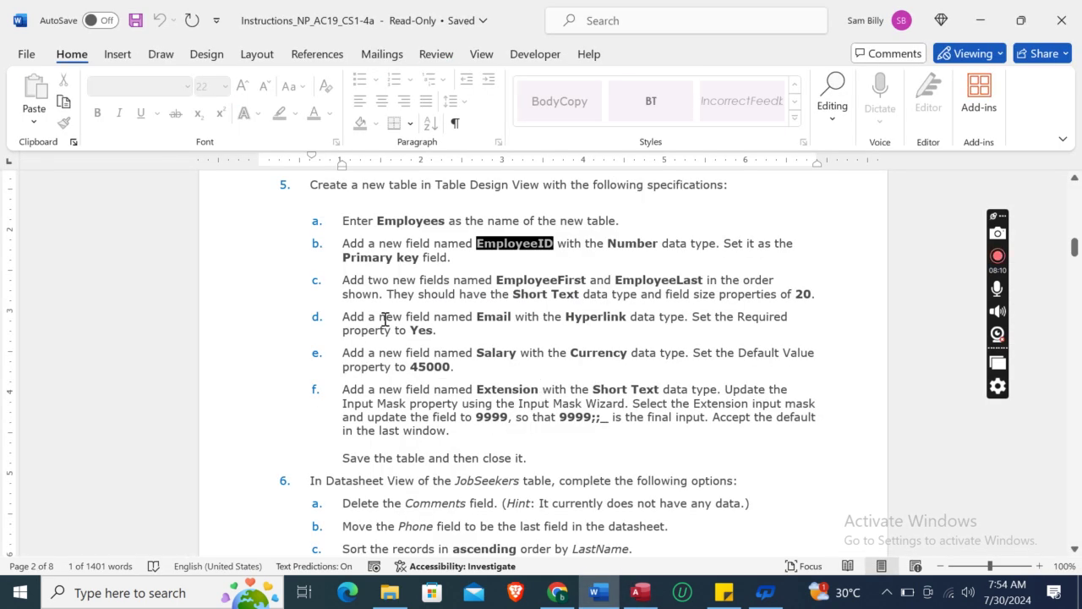
pyautogui.click(498, 280)
pyautogui.hotkey('shift', 'Right')
pyautogui.hotkey('shift', 'Right')
pyautogui.hotkey('shift', 'Right')
pyautogui.hotkey('shift', 'Right')
pyautogui.hotkey('shift', 'Right')
pyautogui.hotkey('shift', 'Right')
pyautogui.hotkey('shift', 'Right')
pyautogui.hotkey('shift', 'Right')
pyautogui.hotkey('shift', 'Right')
pyautogui.hotkey('shift', 'Right')
pyautogui.hotkey('shift', 'Right')
pyautogui.hotkey('shift', 'Right')
pyautogui.hotkey('ctrl', 'c')
pyautogui.click(640, 592)
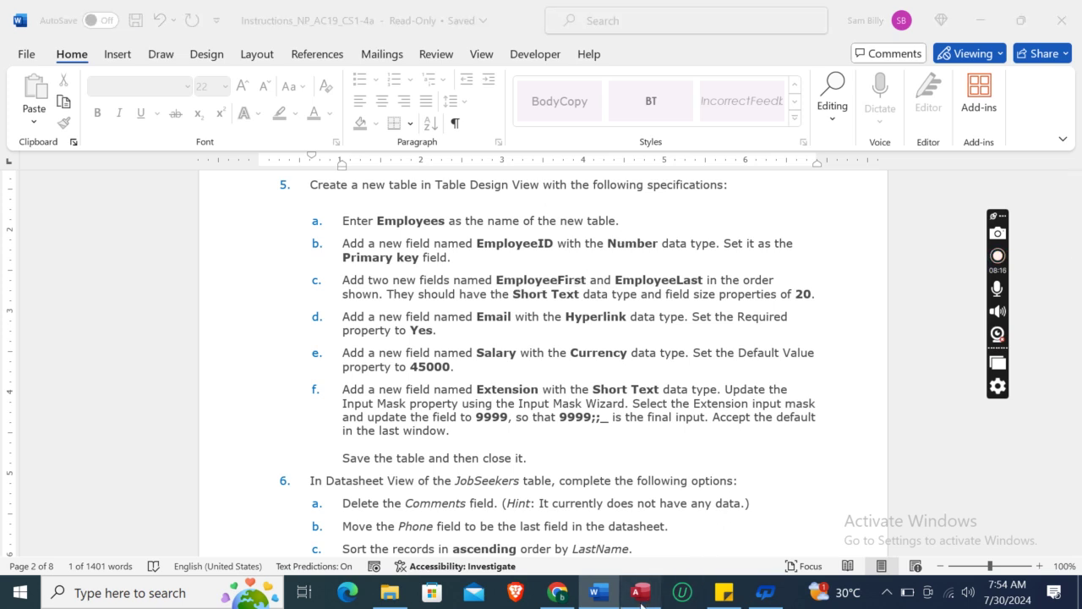
pyautogui.click(219, 211)
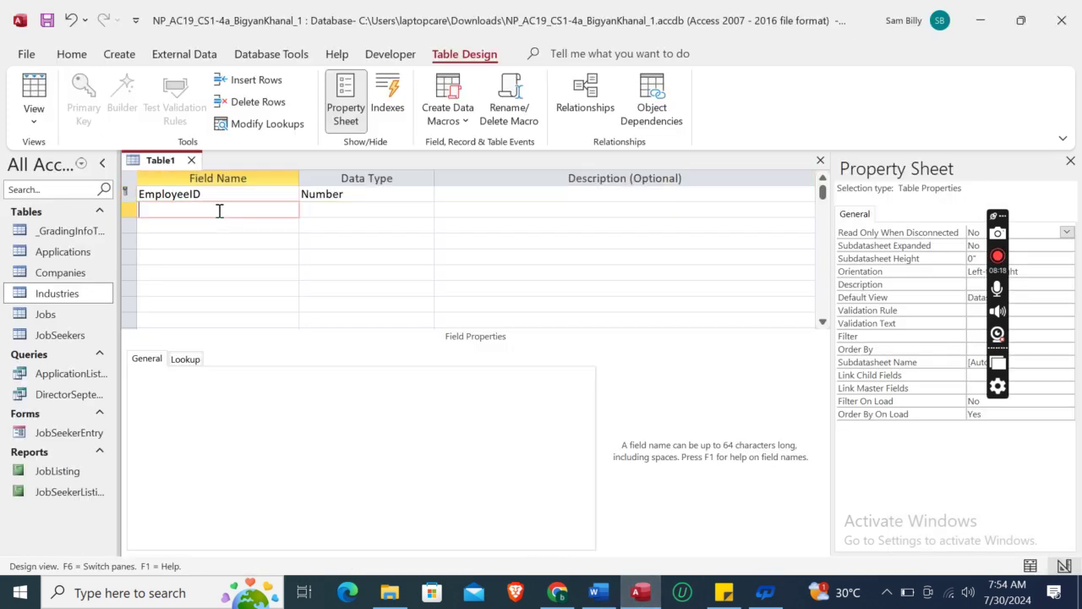
pyautogui.hotkey('ctrl', 'v')
# Step: Give EmployeeFirst the Short Text type with a field size of 20
pyautogui.click(598, 592)
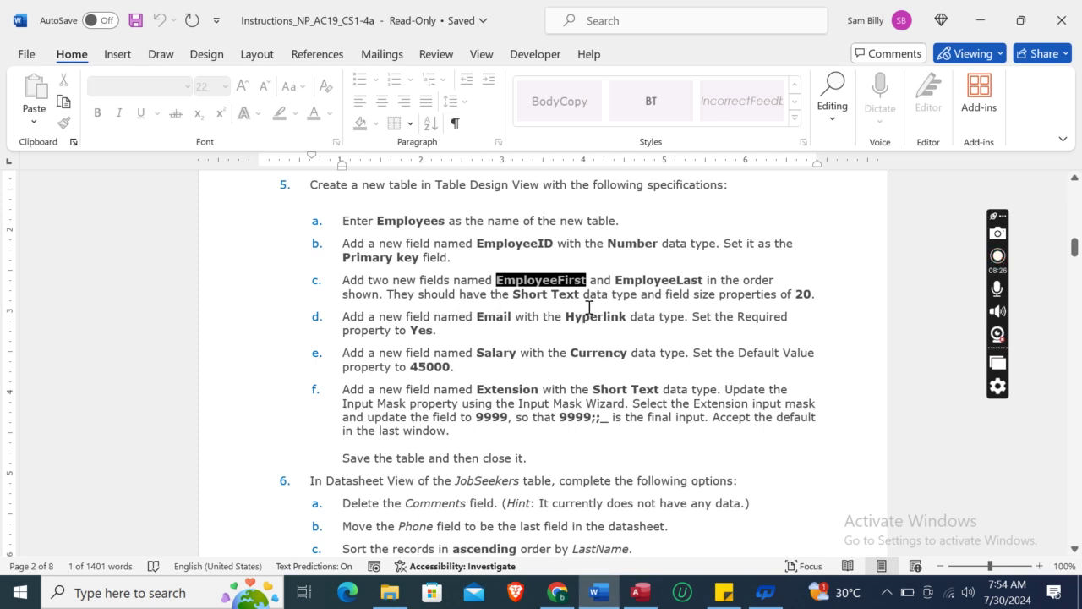
pyautogui.click(640, 592)
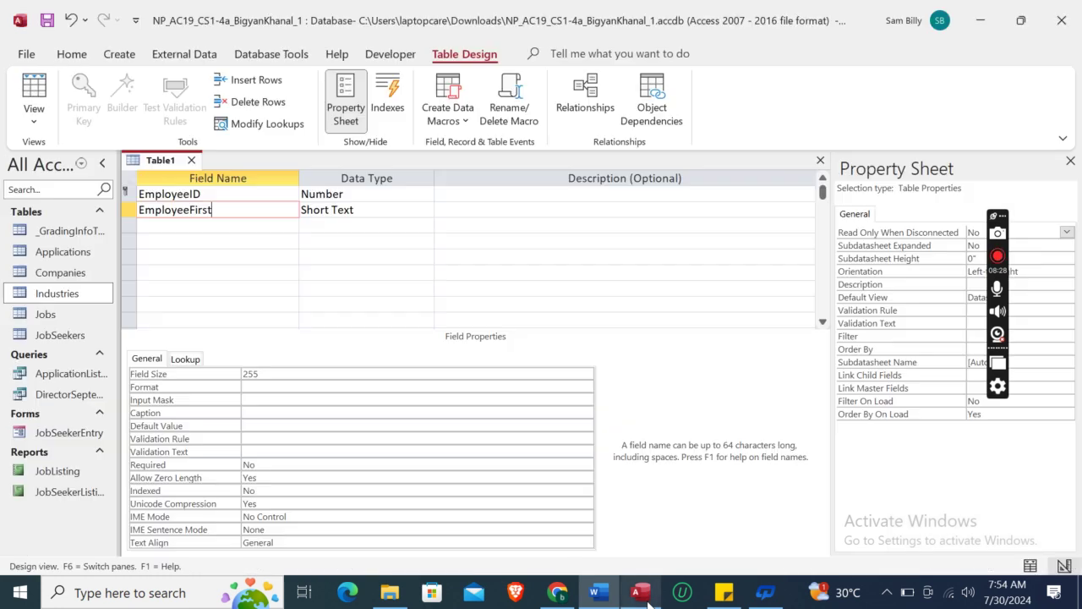
pyautogui.click(358, 210)
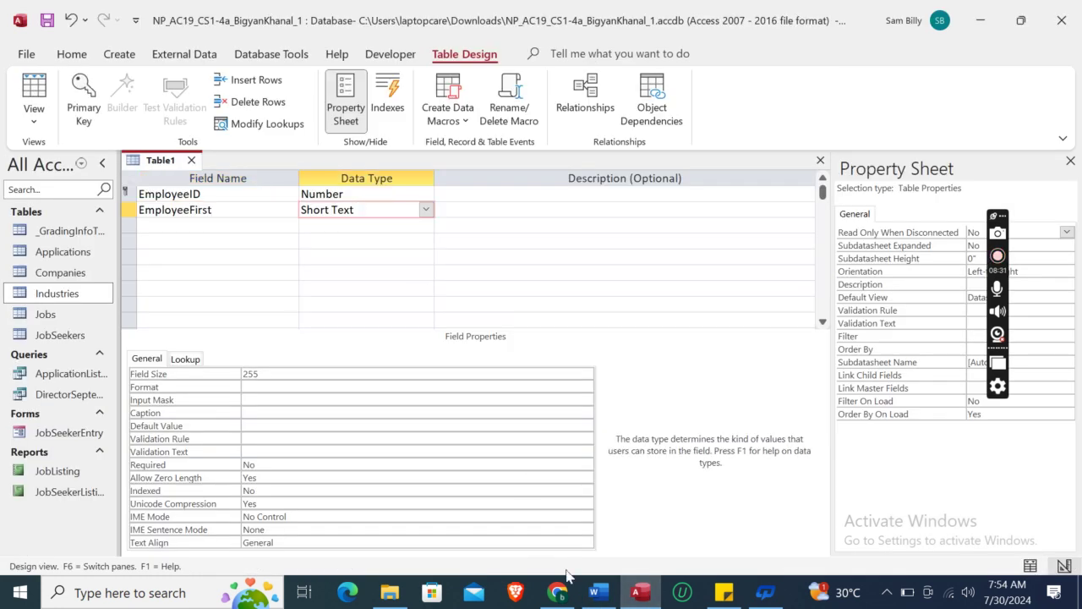
pyautogui.click(598, 592)
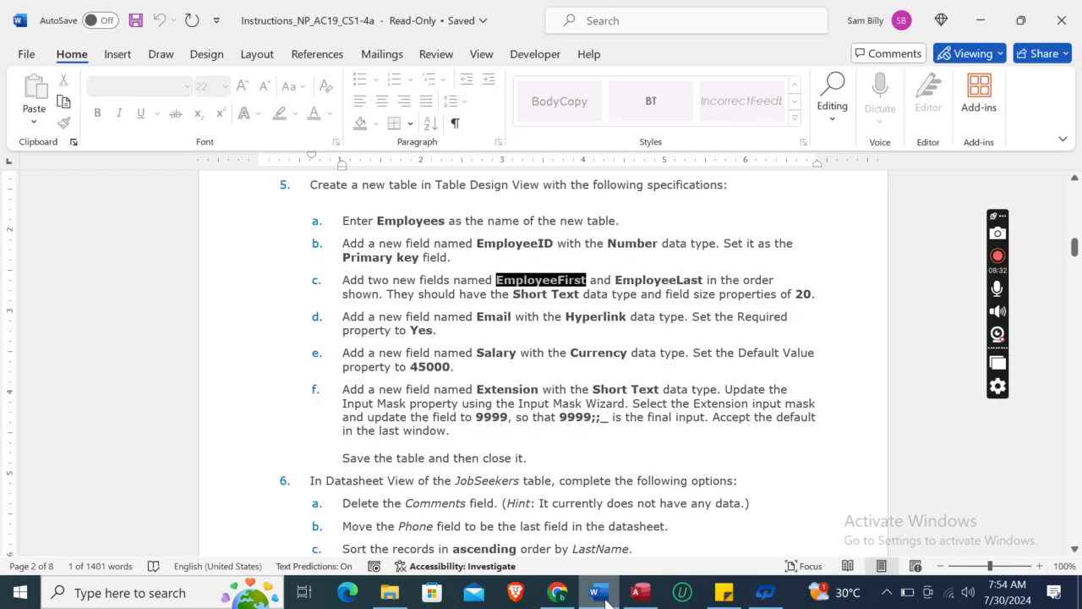
pyautogui.click(640, 592)
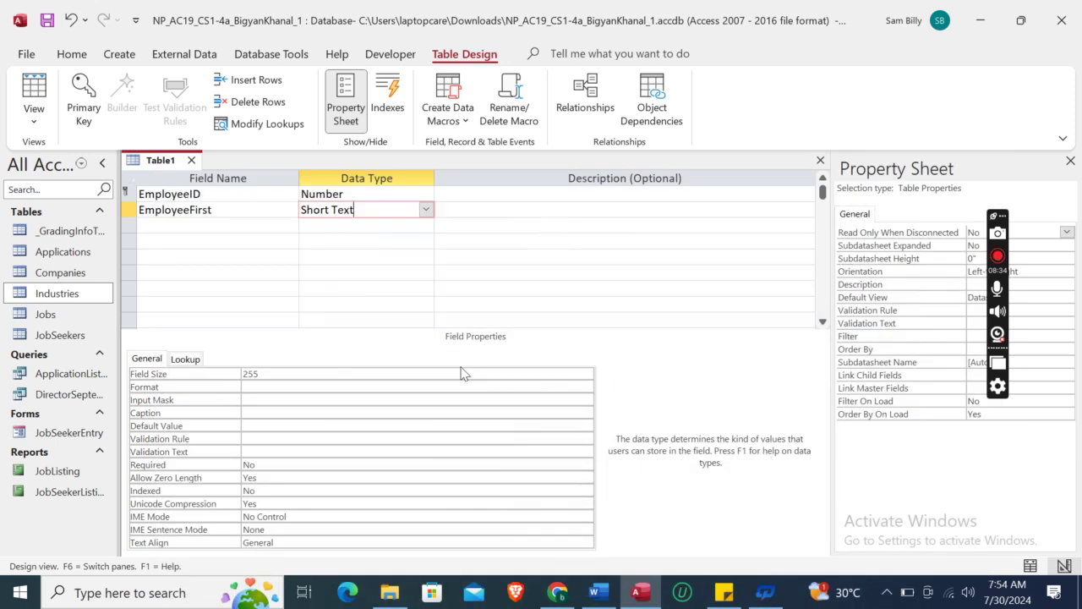
pyautogui.click(290, 375)
pyautogui.press('BackSpace')
pyautogui.press('BackSpace')
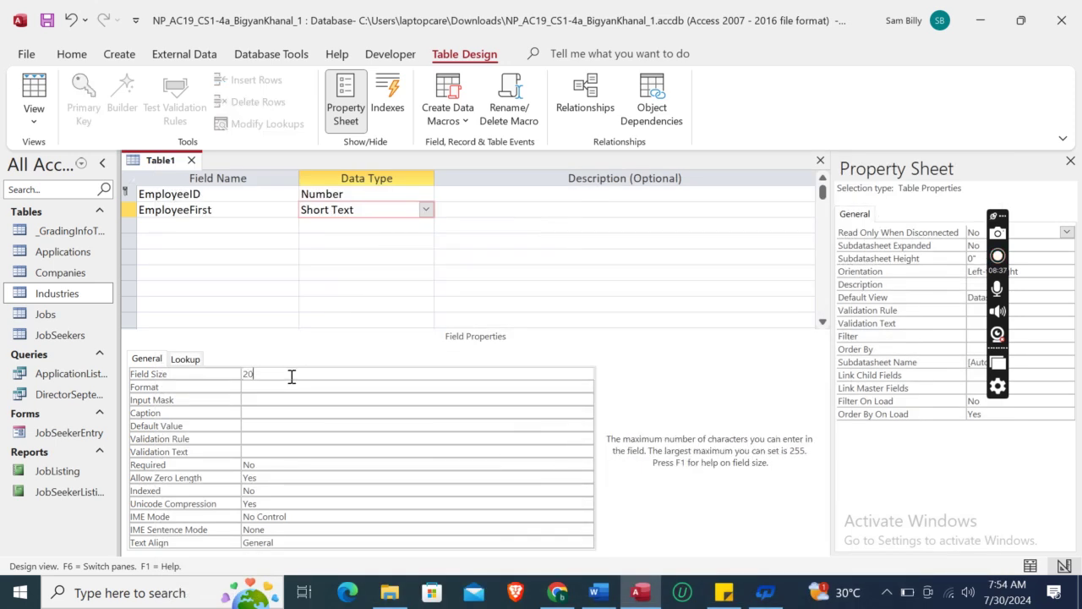
# Step: Add EmployeeLast as the third field, Short Text with field size 20
pyautogui.click(597, 592)
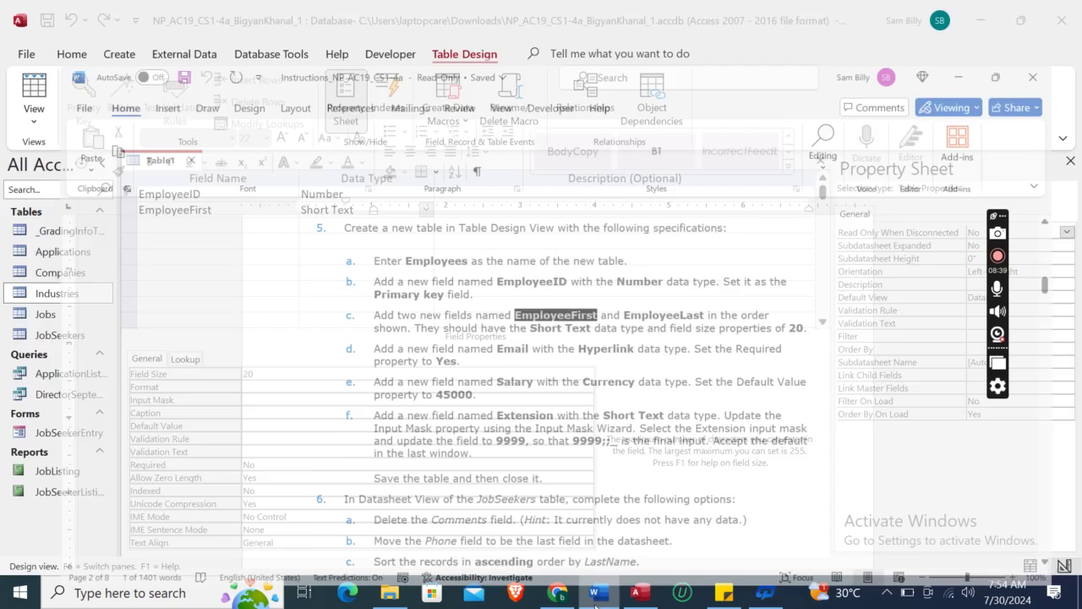
pyautogui.click(615, 282)
pyautogui.hotkey('shift', 'Right')
pyautogui.hotkey('shift', 'Right')
pyautogui.hotkey('shift', 'Right')
pyautogui.hotkey('shift', 'Right')
pyautogui.hotkey('shift', 'Right')
pyautogui.hotkey('shift', 'Right')
pyautogui.hotkey('shift', 'Right')
pyautogui.hotkey('shift', 'Right')
pyautogui.hotkey('shift', 'Right')
pyautogui.hotkey('shift', 'Right')
pyautogui.hotkey('shift', 'Right')
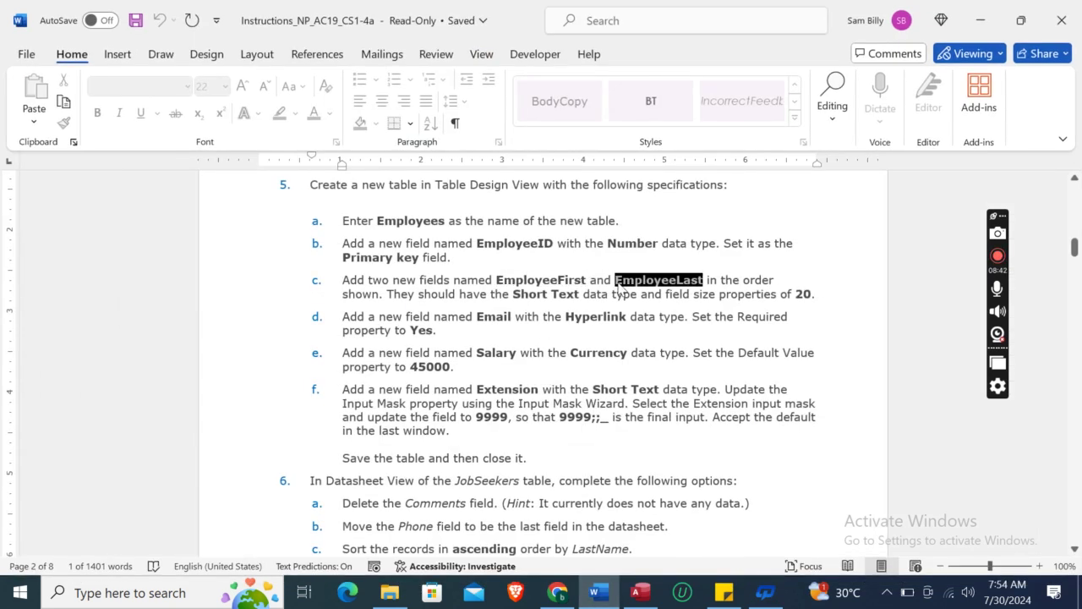
pyautogui.click(640, 592)
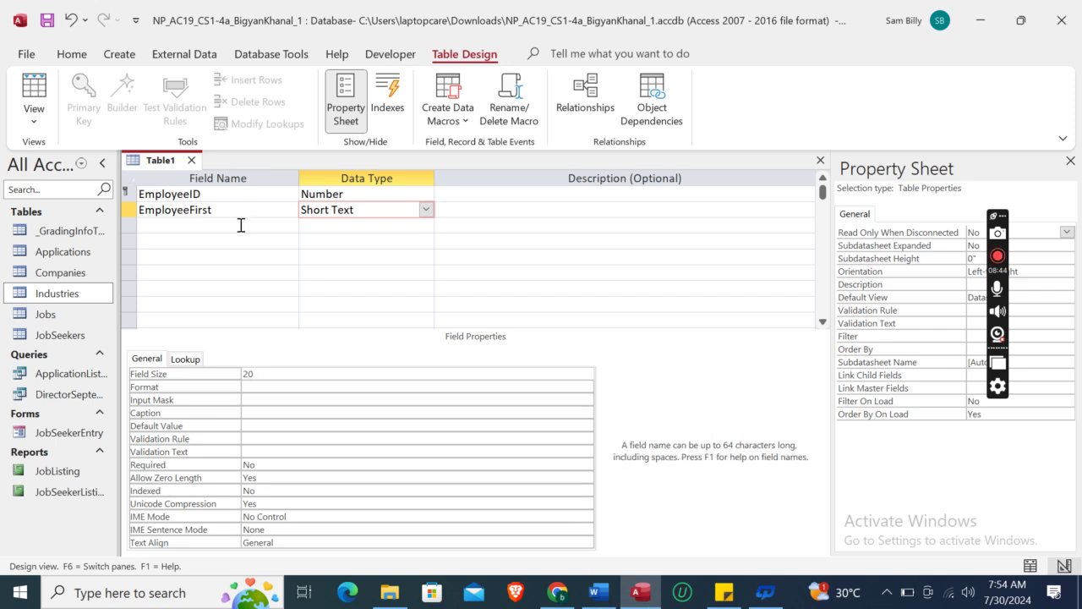
pyautogui.click(241, 225)
pyautogui.write('EmployeeLast')
pyautogui.click(347, 227)
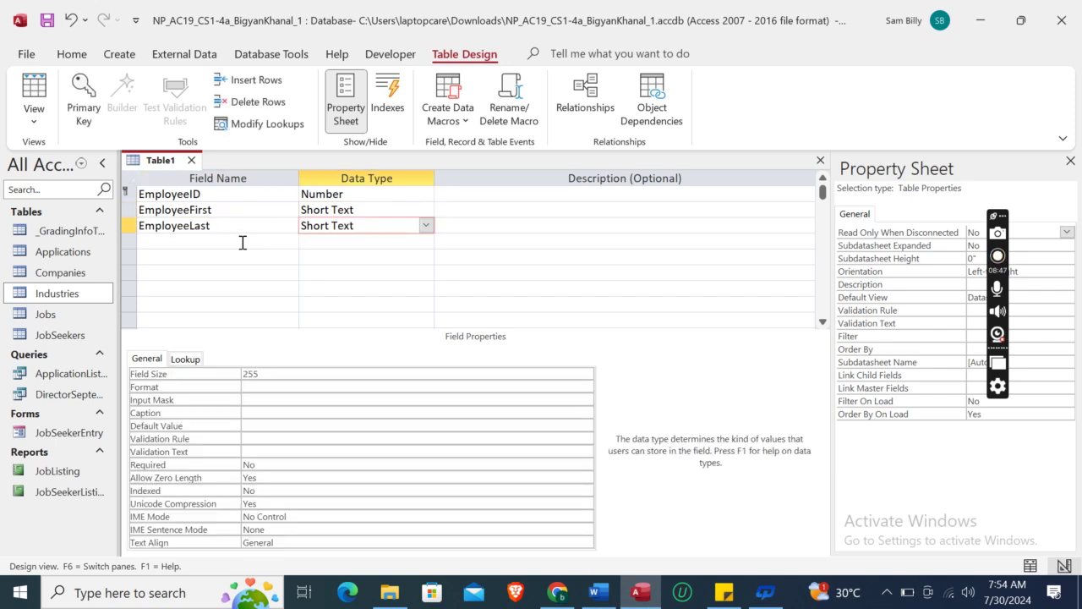
pyautogui.click(302, 374)
pyautogui.press('BackSpace')
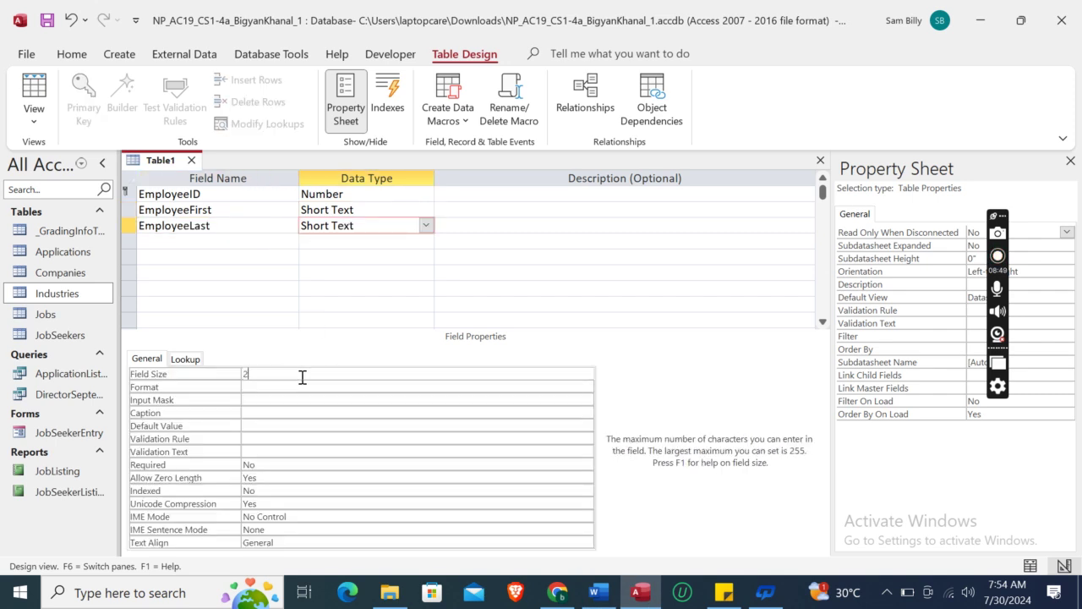
# Step: Copy the field name Email from the instructions and select the fourth field row
pyautogui.click(597, 592)
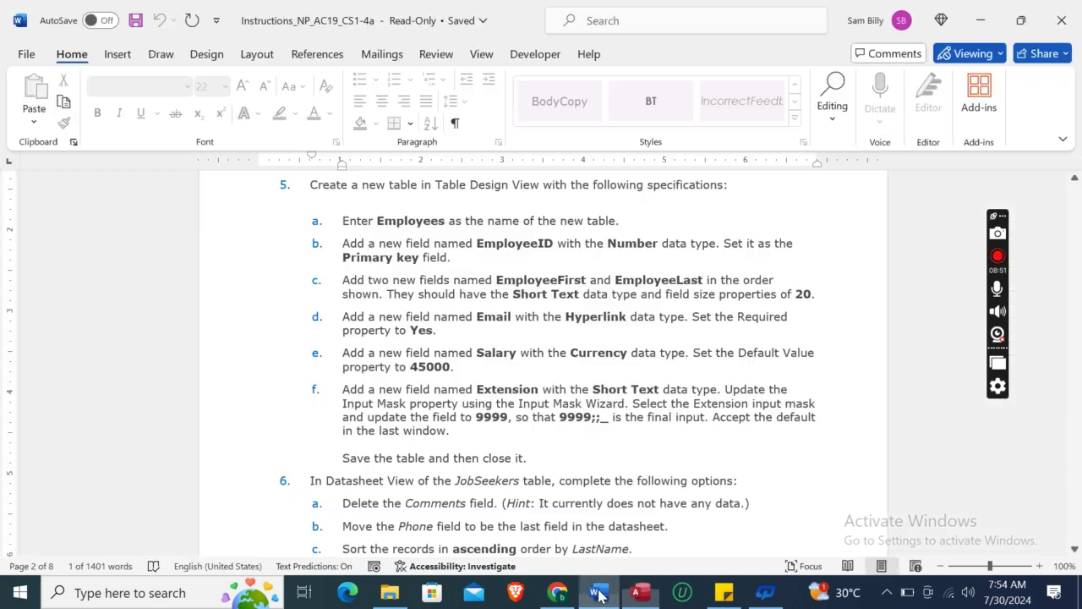
pyautogui.click(465, 361)
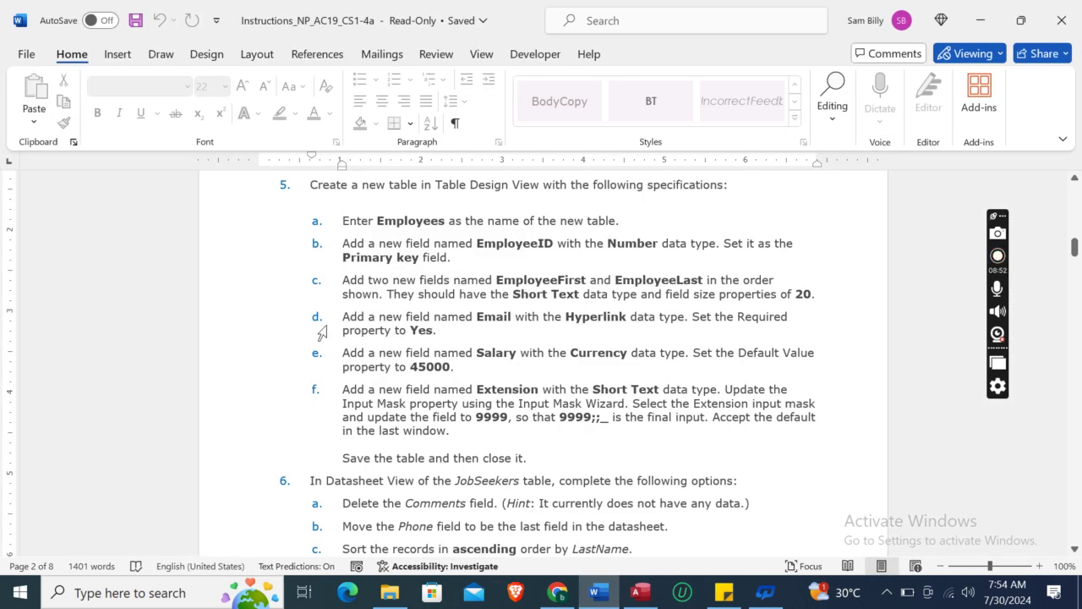
pyautogui.doubleClick(479, 320)
pyautogui.hotkey('ctrl', 'c')
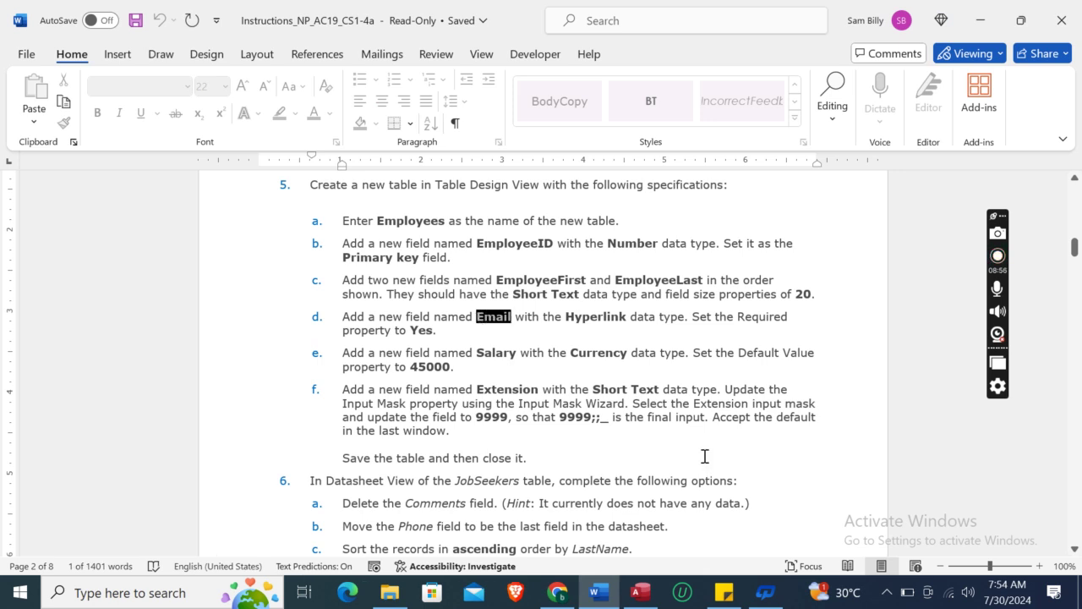
pyautogui.click(640, 592)
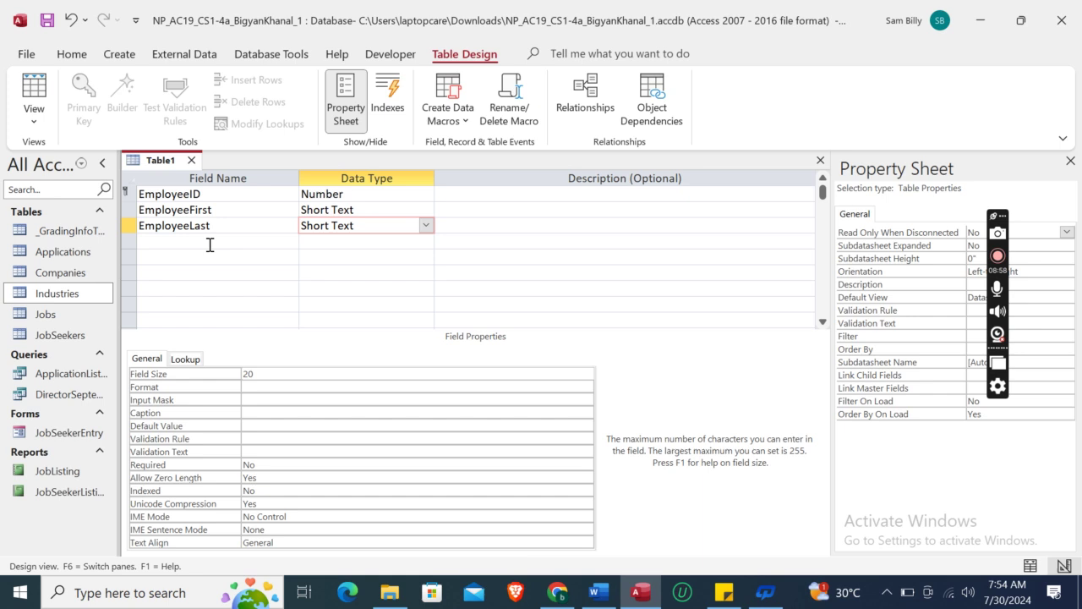
pyautogui.click(209, 245)
# Step: Add Email as a Hyperlink field with Required set to Yes
pyautogui.hotkey('ctrl', 'v')
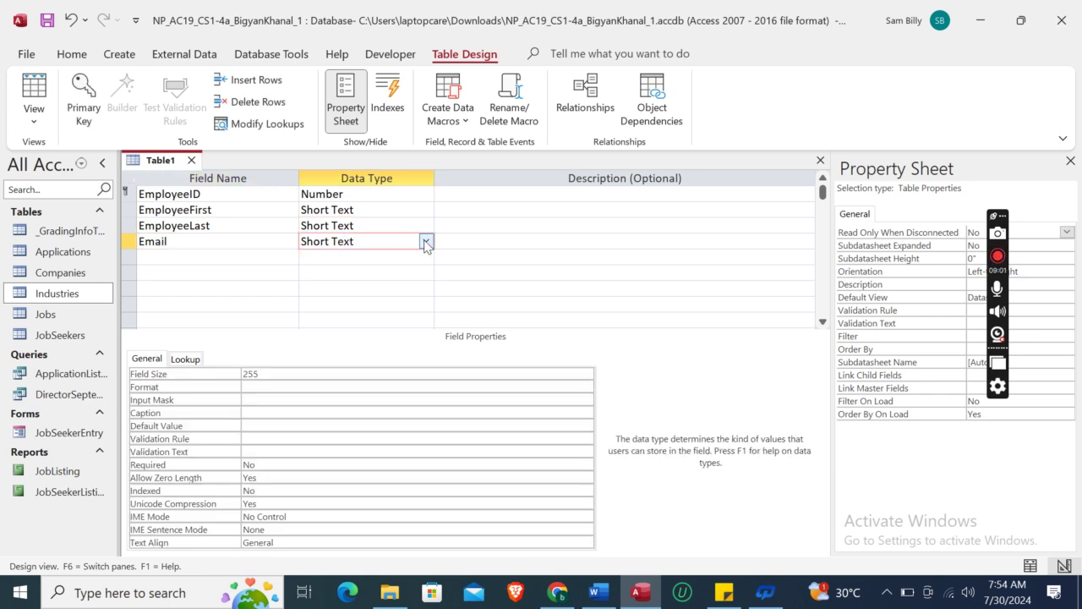
pyautogui.click(436, 242)
pyautogui.click(429, 242)
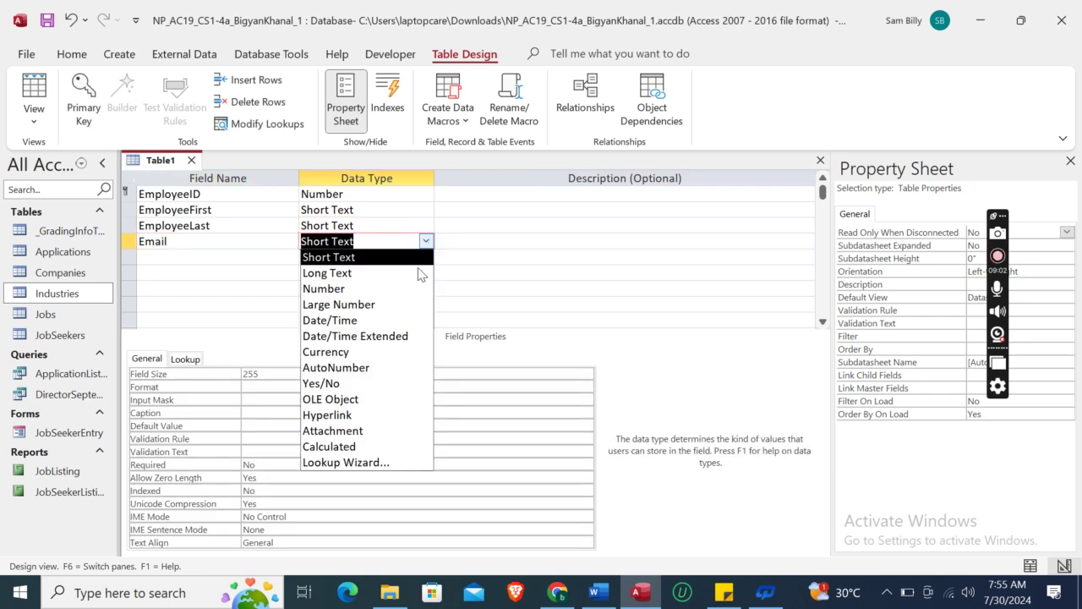
pyautogui.click(391, 414)
pyautogui.click(598, 593)
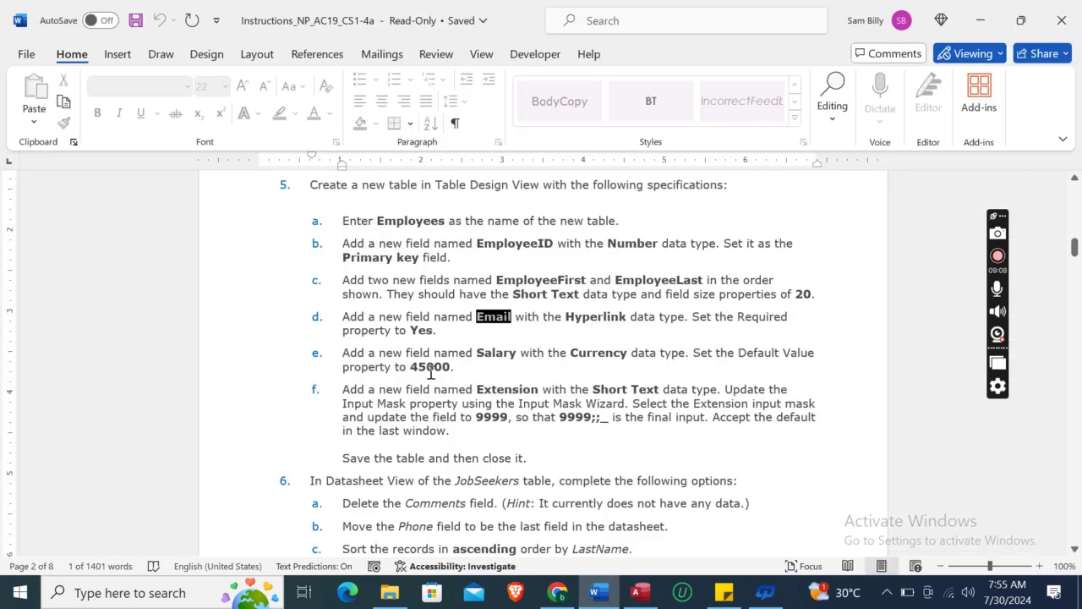
pyautogui.click(640, 593)
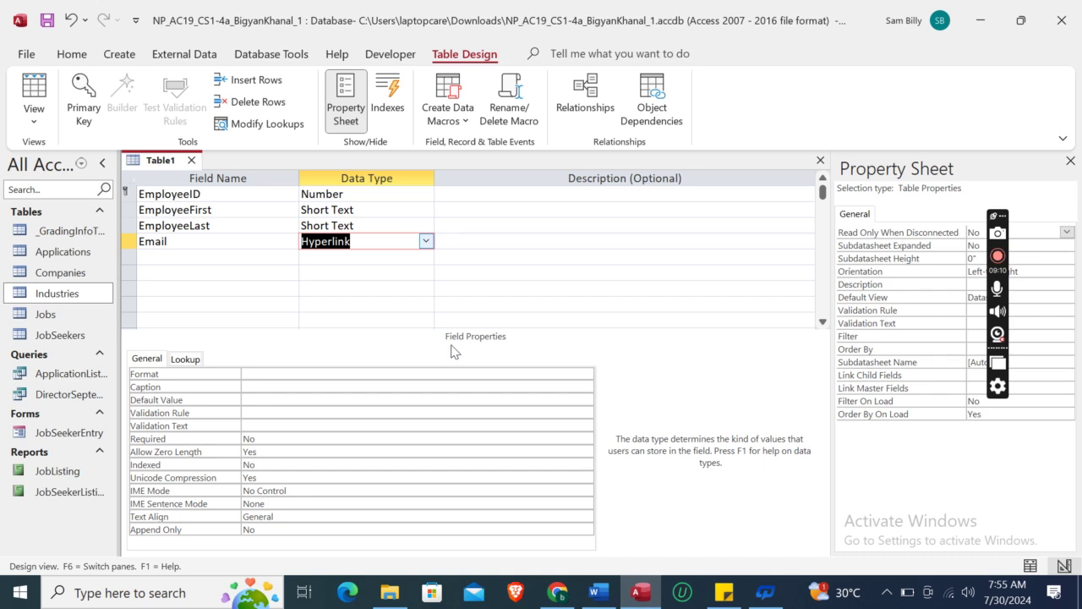
pyautogui.click(265, 438)
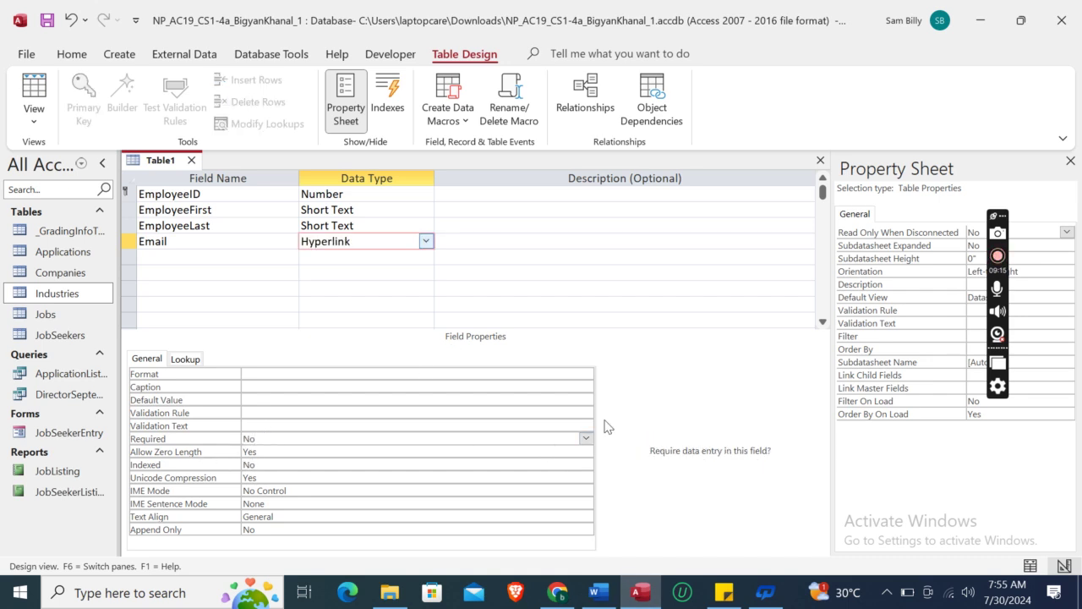
pyautogui.click(585, 438)
pyautogui.click(485, 452)
# Step: Add Salary as the fifth field with the Currency data type
pyautogui.click(598, 592)
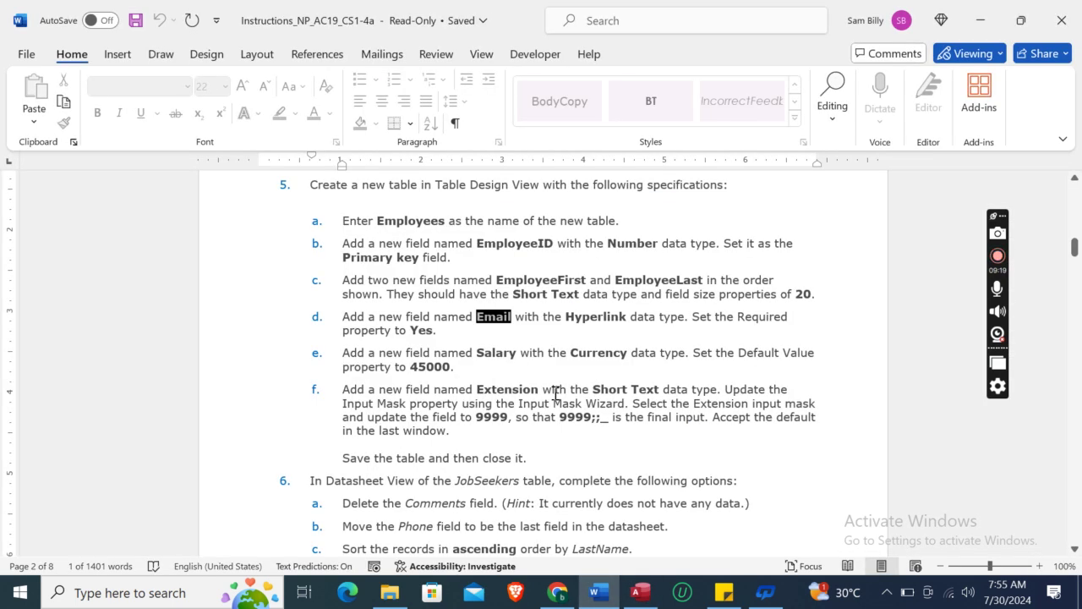
pyautogui.click(474, 353)
pyautogui.hotkey('shift', 'Right')
pyautogui.hotkey('shift', 'Right')
pyautogui.hotkey('shift', 'Right')
pyautogui.hotkey('shift', 'Right')
pyautogui.hotkey('shift', 'Right')
pyautogui.hotkey('shift', 'Right')
pyautogui.hotkey('ctrl', 'c')
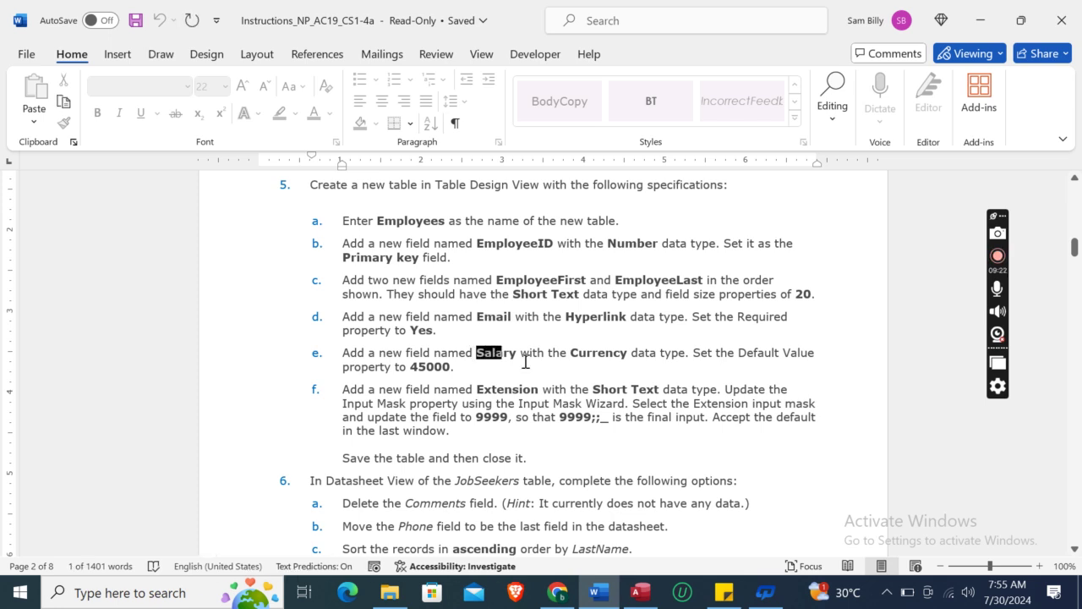
pyautogui.hotkey('alt', 'Tab')
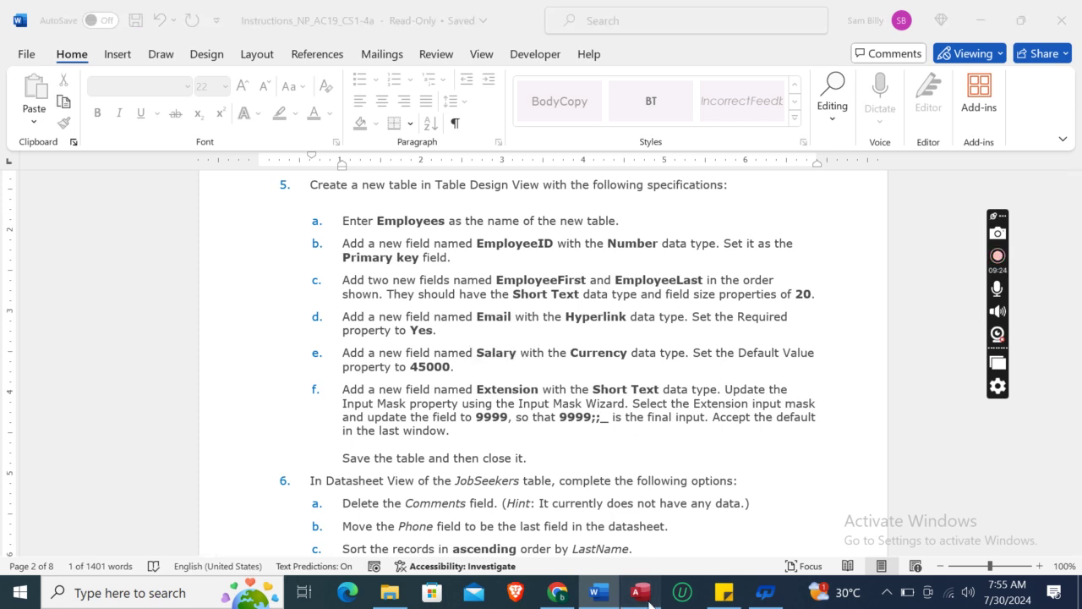
pyautogui.click(228, 261)
pyautogui.hotkey('ctrl', 'v')
pyautogui.click(318, 257)
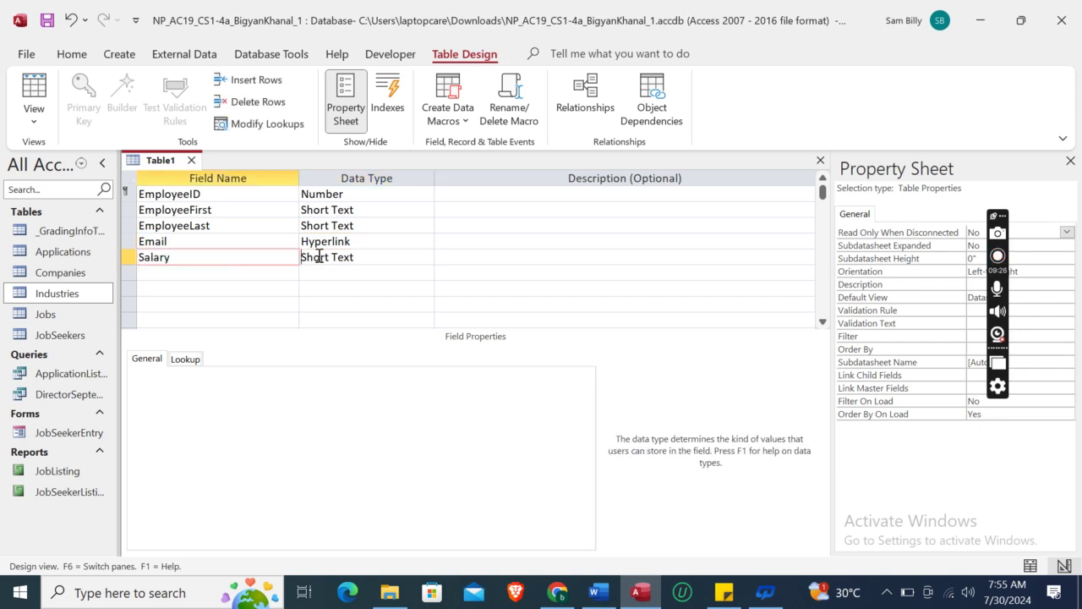
pyautogui.click(426, 257)
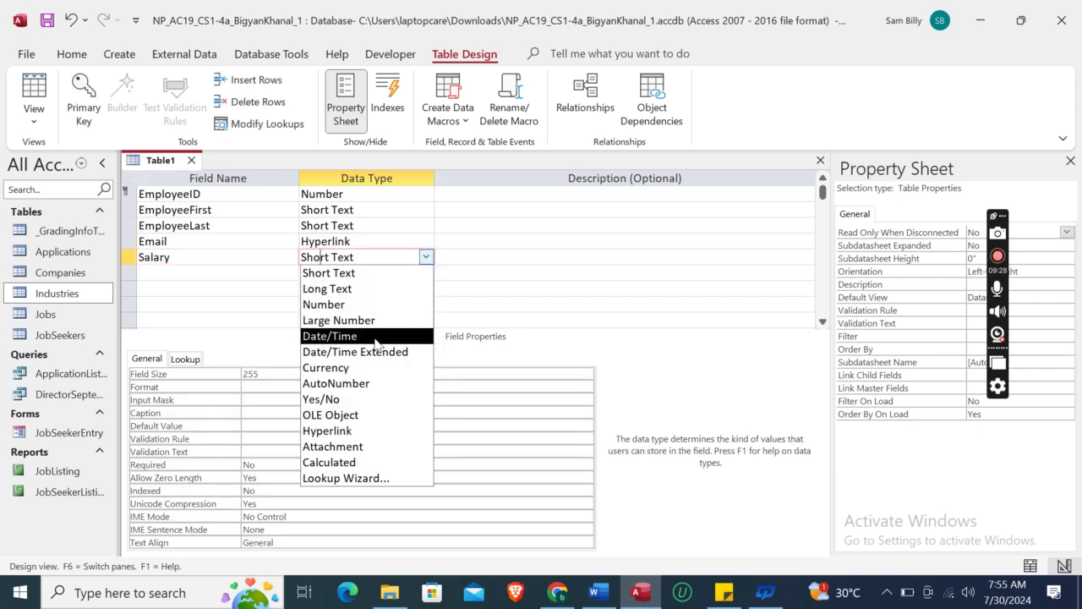
pyautogui.click(373, 368)
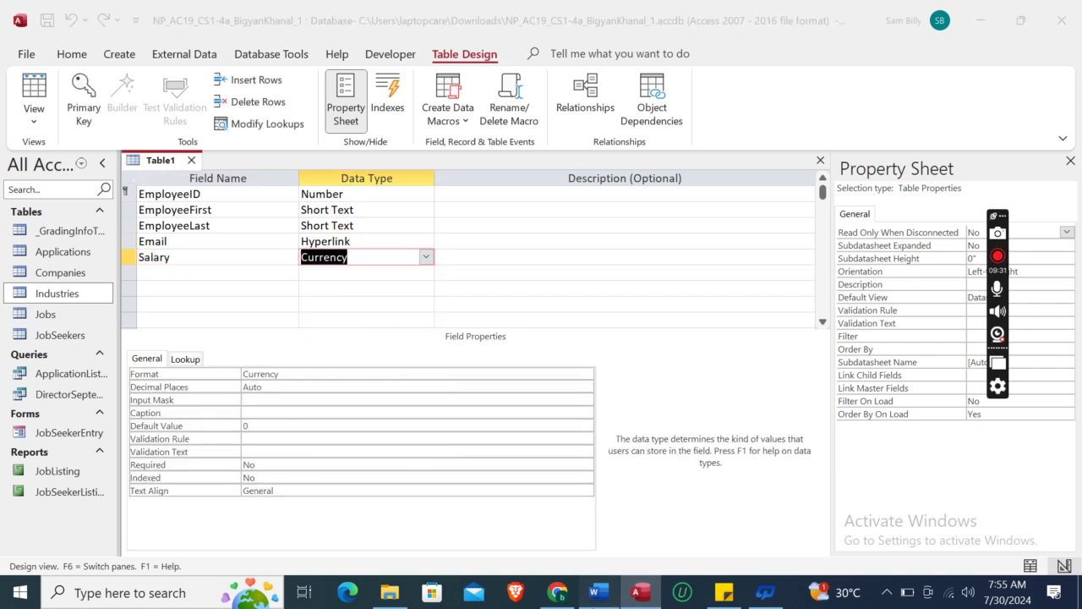
# Step: Set Salary's default value to 45000
pyautogui.hotkey('alt', 'Tab')
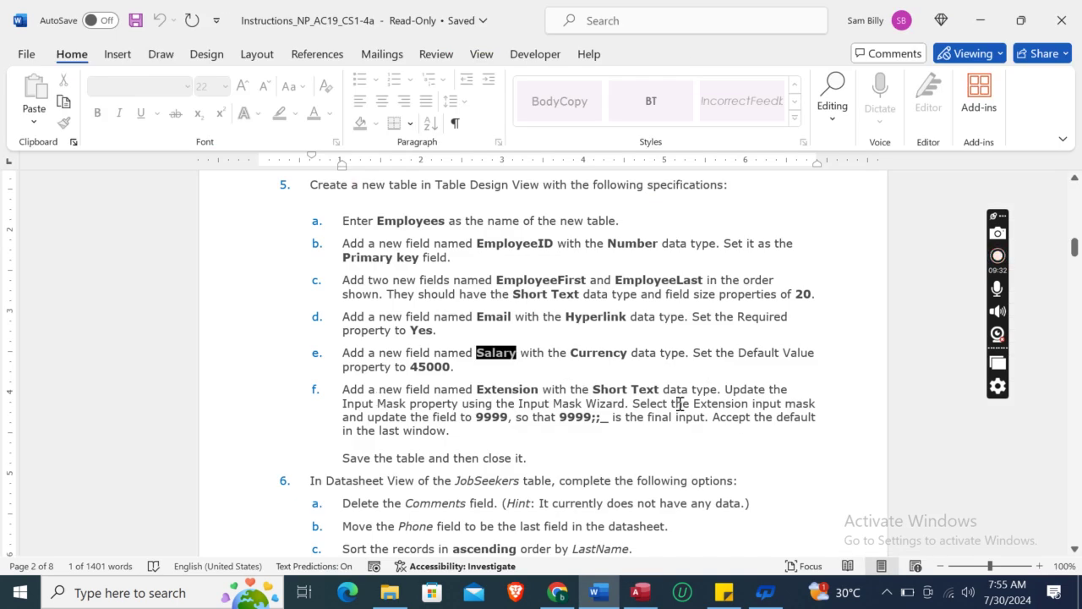
pyautogui.click(640, 592)
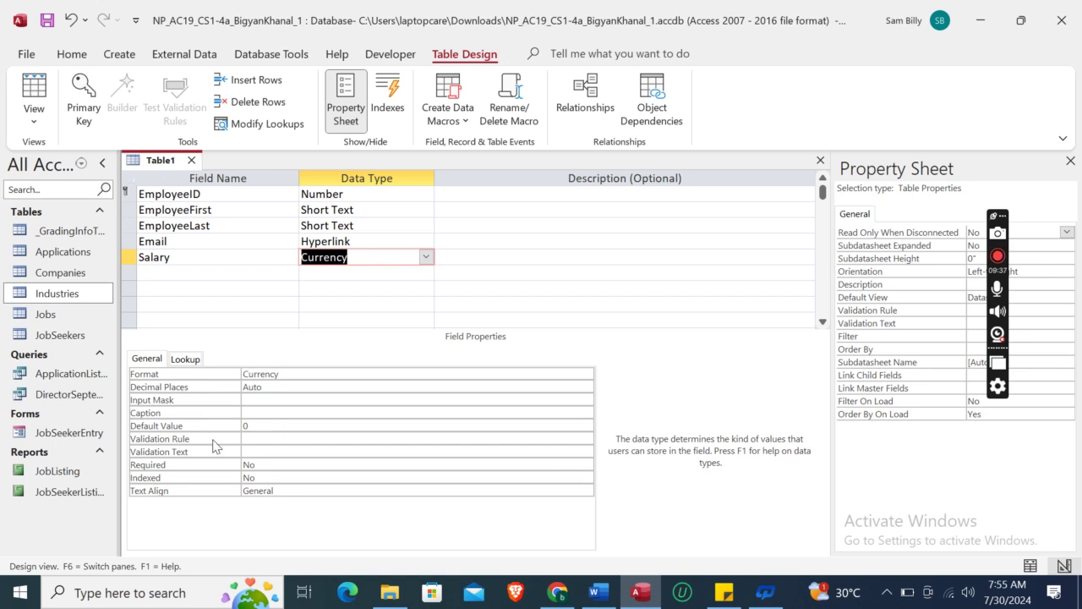
pyautogui.click(275, 425)
pyautogui.press('BackSpace')
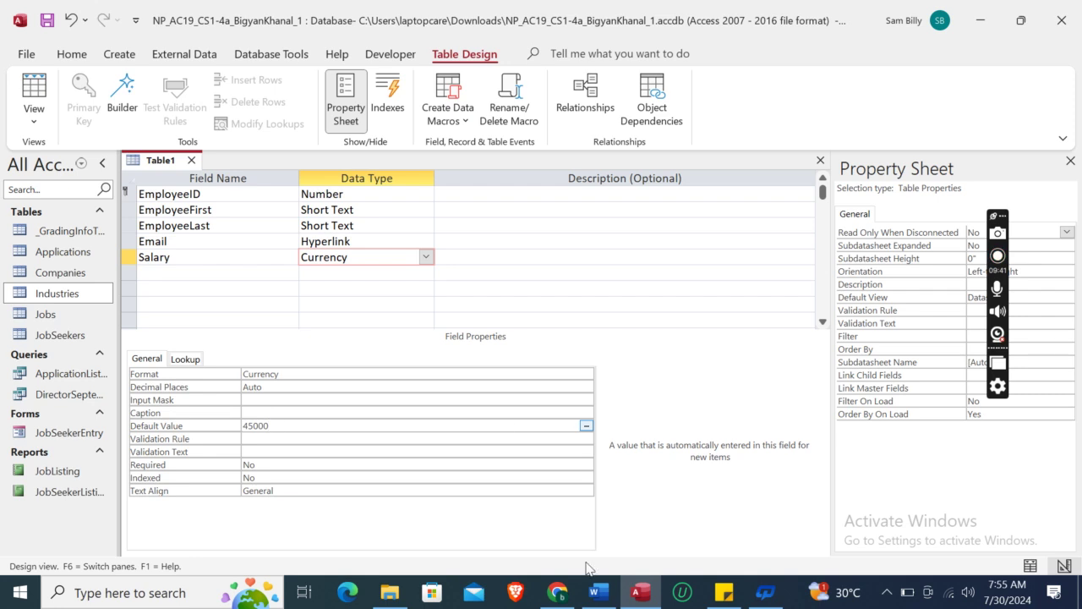
# Step: Copy the field name Extension from the instructions and select the sixth field row
pyautogui.click(597, 592)
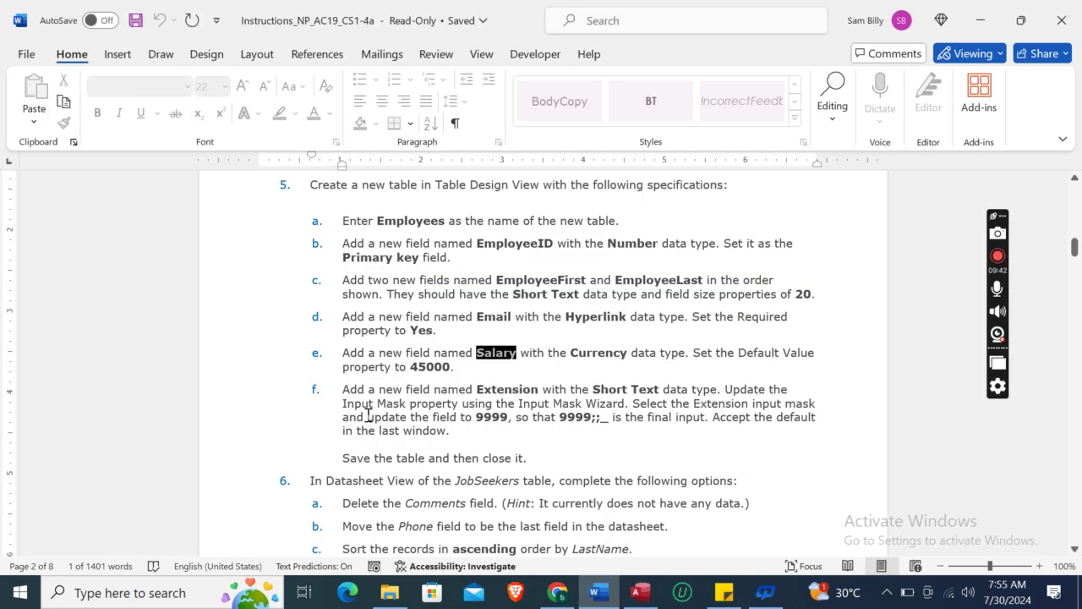
pyautogui.click(476, 389)
pyautogui.moveTo(476, 389); pyautogui.dragTo(554, 394)
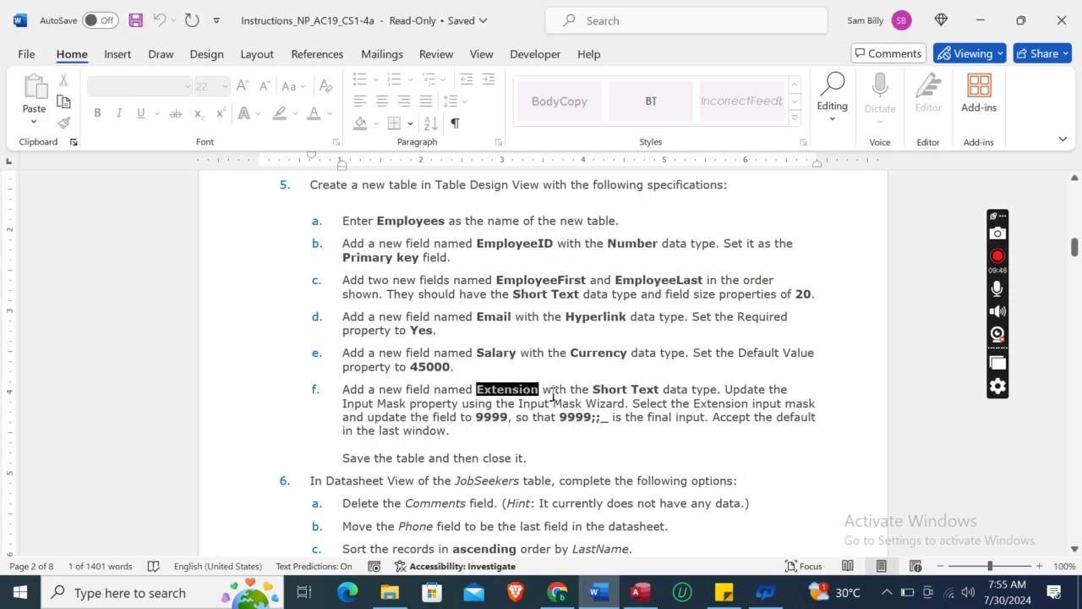
pyautogui.click(640, 592)
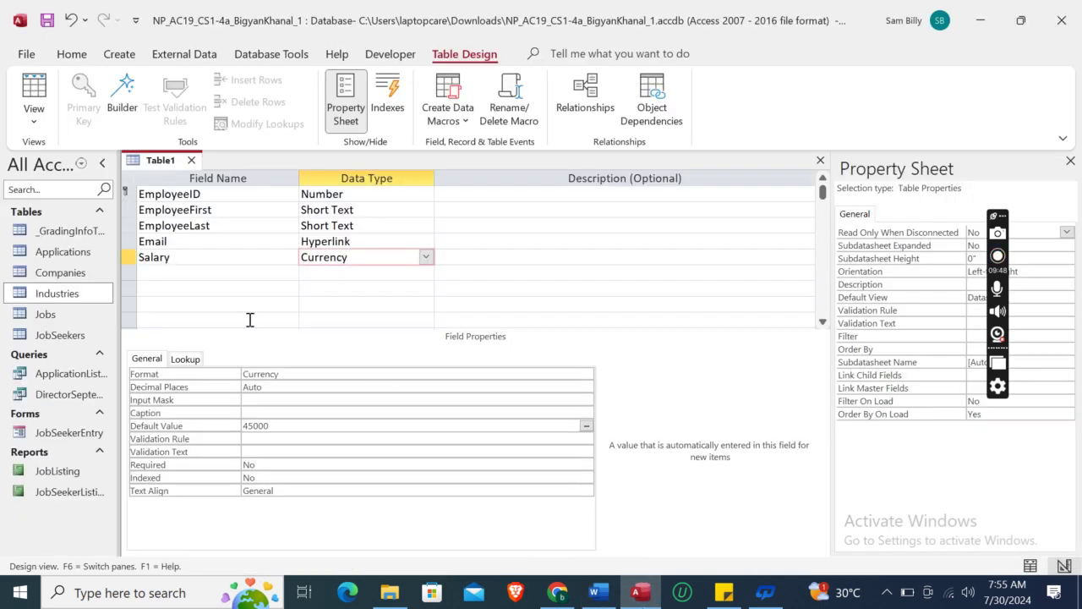
pyautogui.click(195, 274)
# Step: Add Extension as a Short Text field and select its Input Mask property
pyautogui.write('Extension')
pyautogui.click(319, 271)
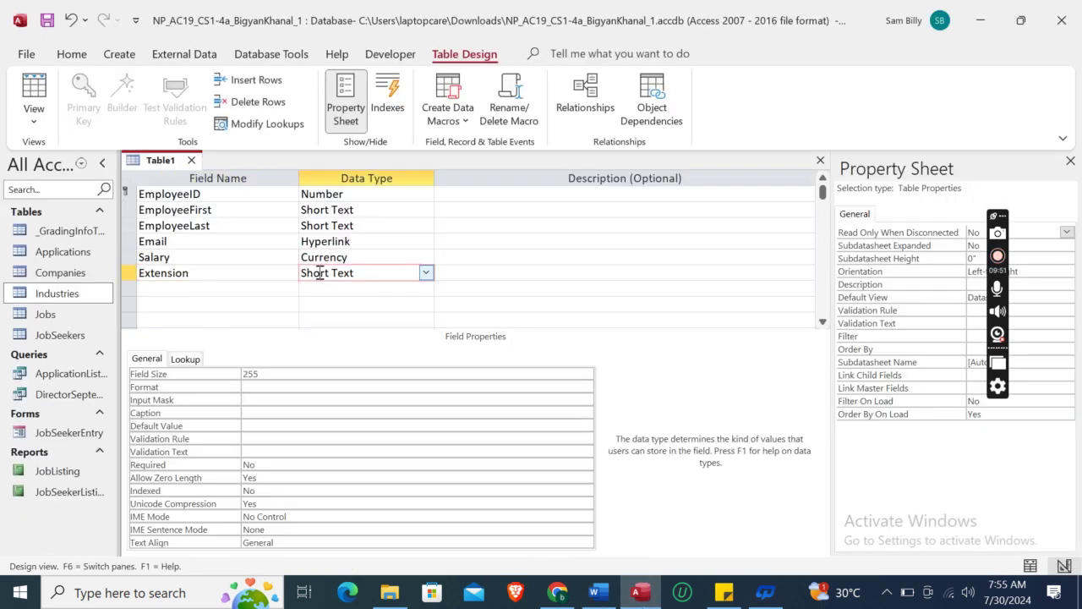
pyautogui.click(596, 594)
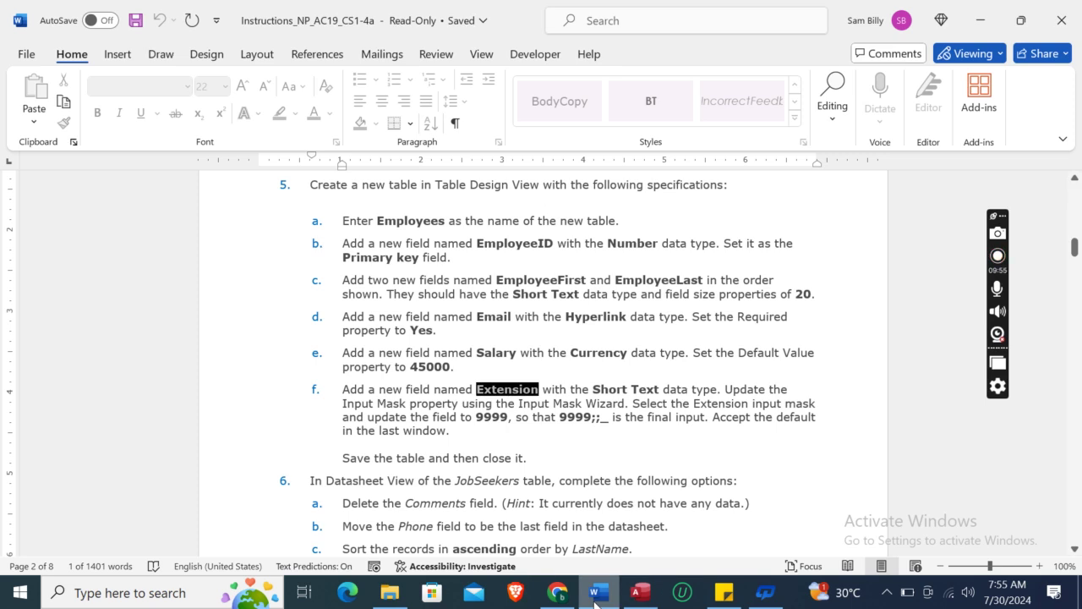
pyautogui.click(596, 594)
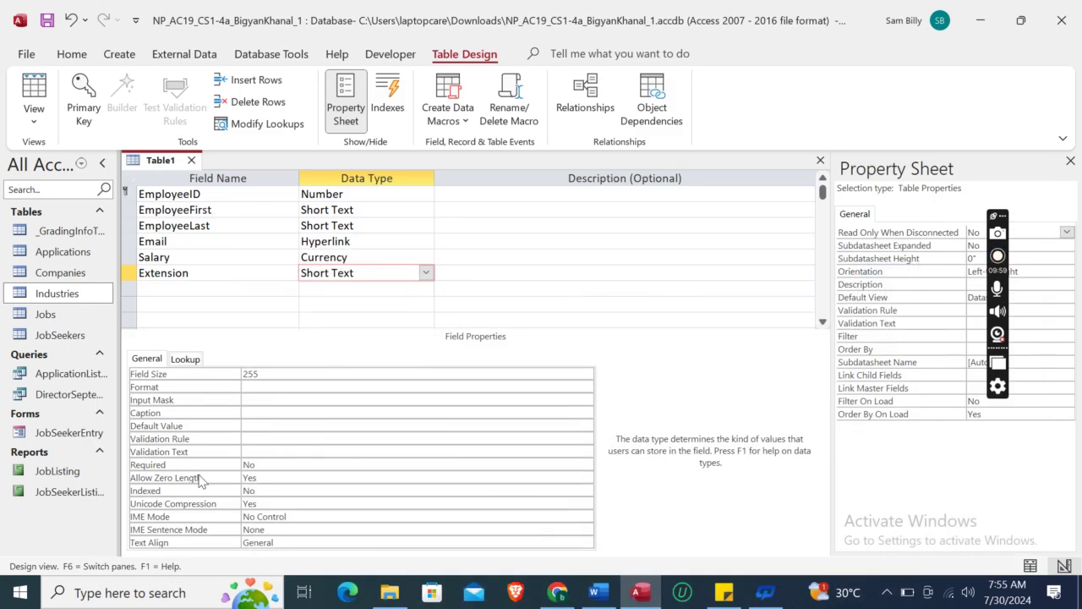
pyautogui.click(274, 401)
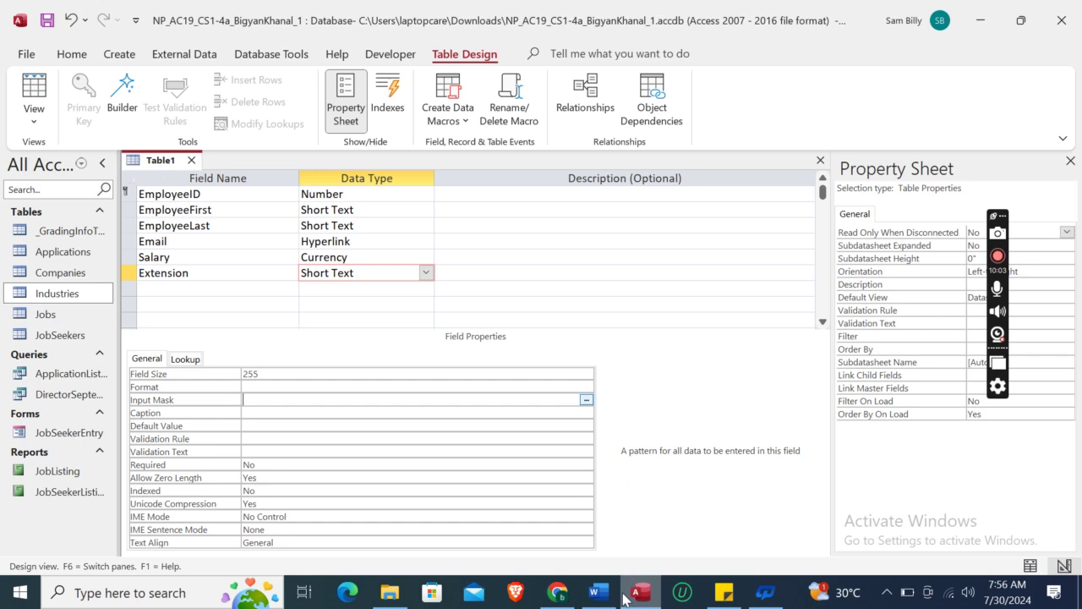
pyautogui.click(598, 592)
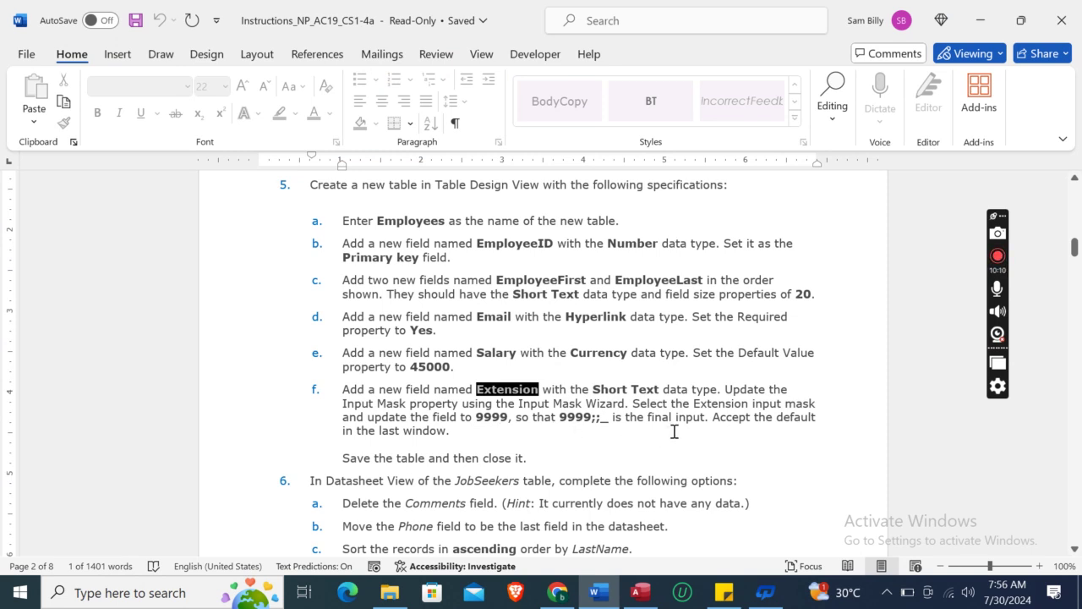
pyautogui.click(640, 592)
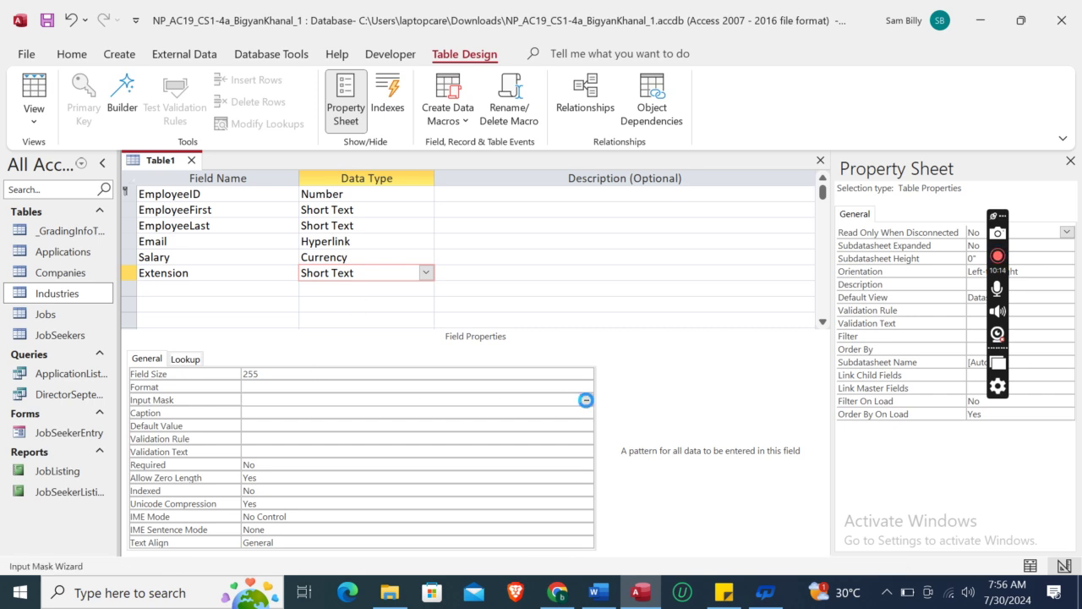
# Step: Launch the Input Mask builder, saving the table as Employees when prompted
pyautogui.click(586, 399)
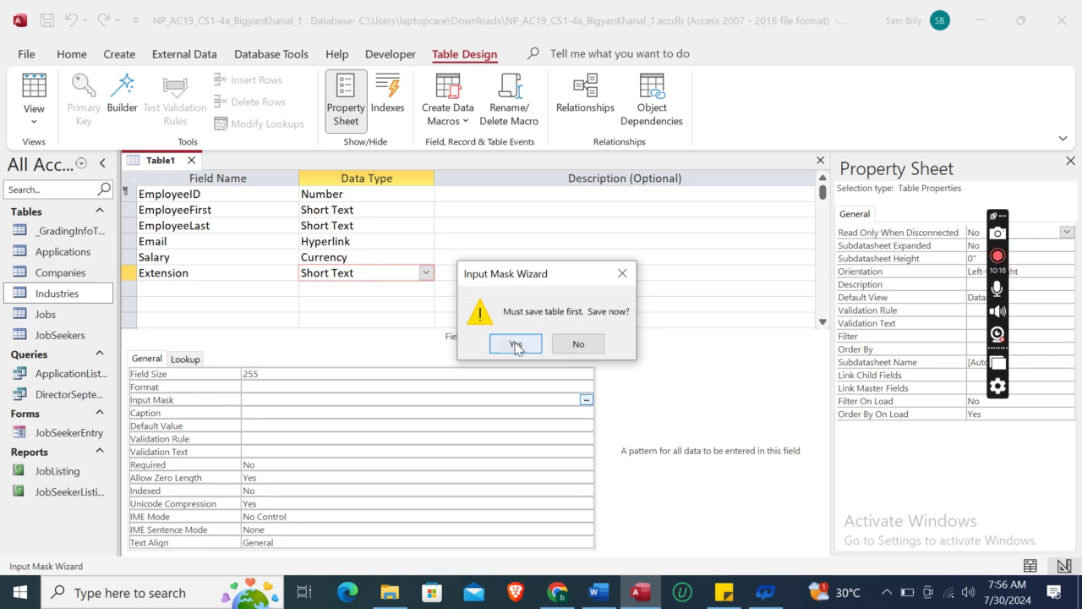
pyautogui.click(518, 343)
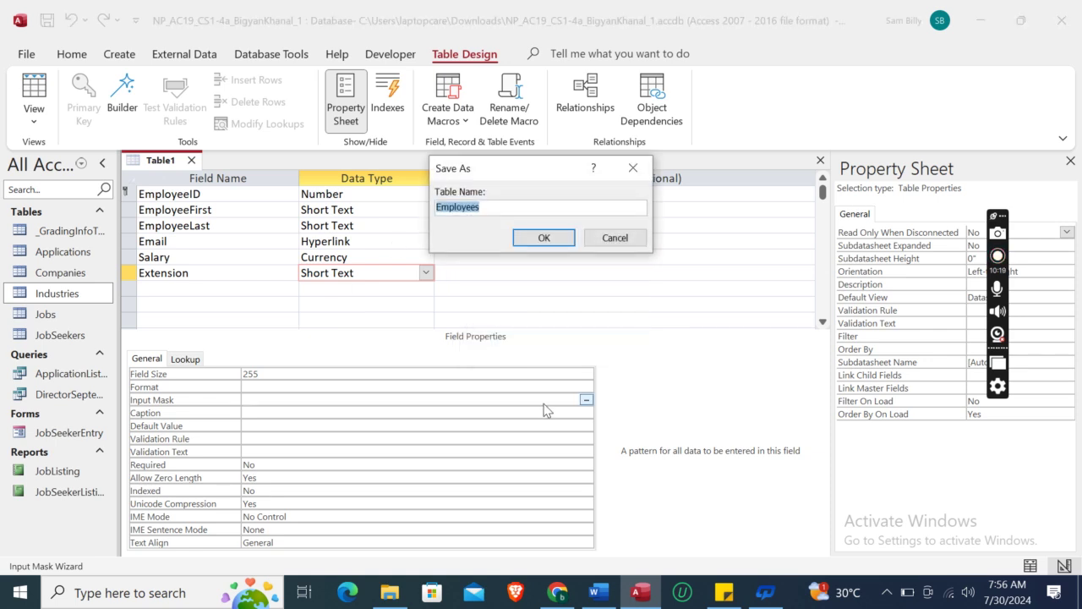
pyautogui.click(545, 237)
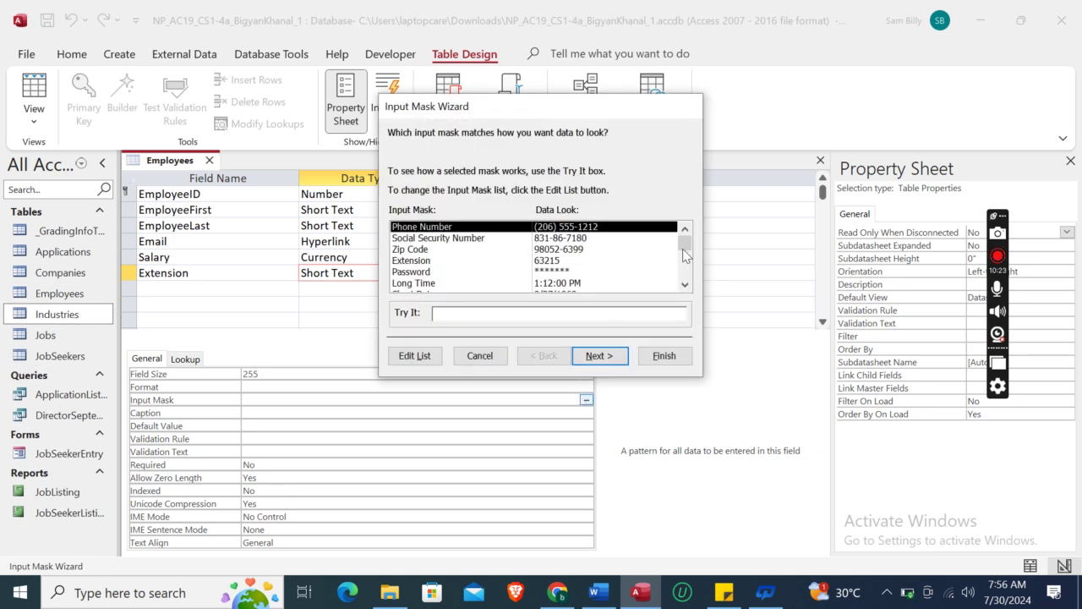
# Step: Pick the Extension mask from the Input Mask Wizard list
pyautogui.moveTo(685, 251); pyautogui.dragTo(685, 289)
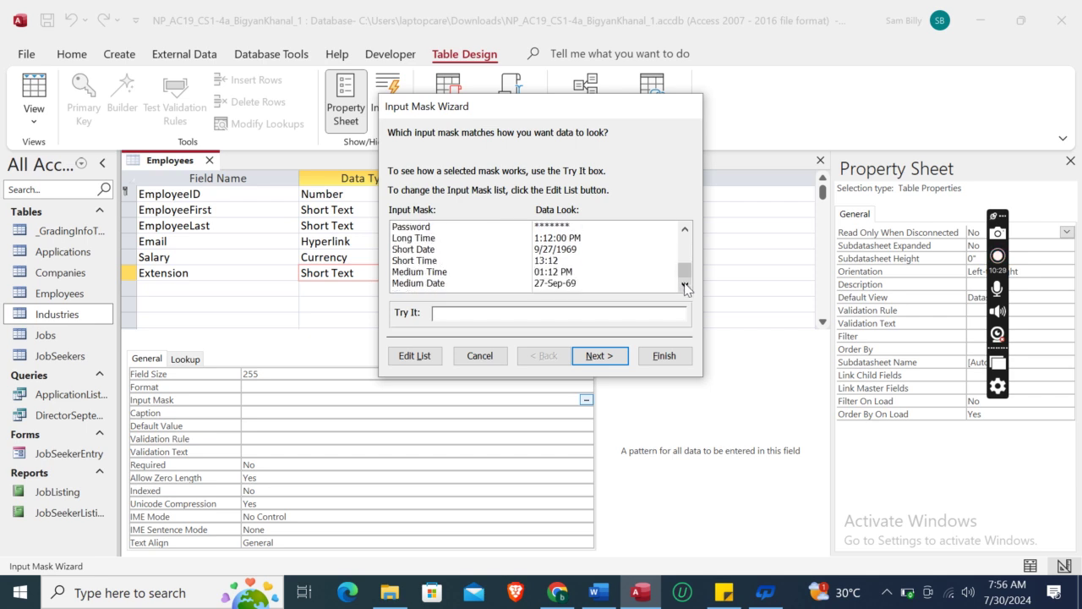
pyautogui.click(684, 229)
pyautogui.click(684, 228)
pyautogui.click(684, 228)
pyautogui.click(684, 228)
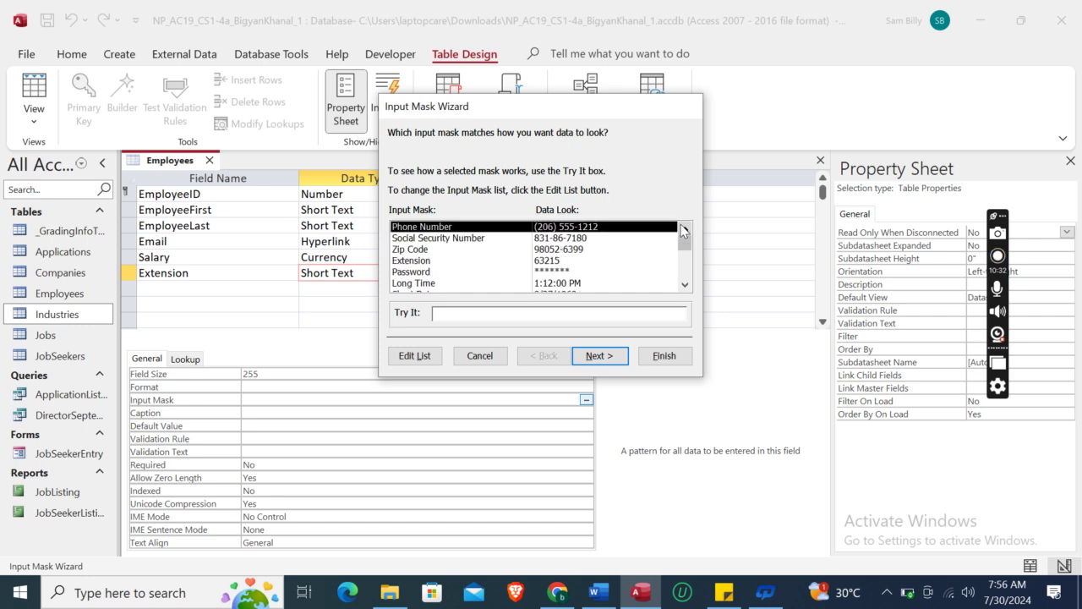
pyautogui.click(685, 286)
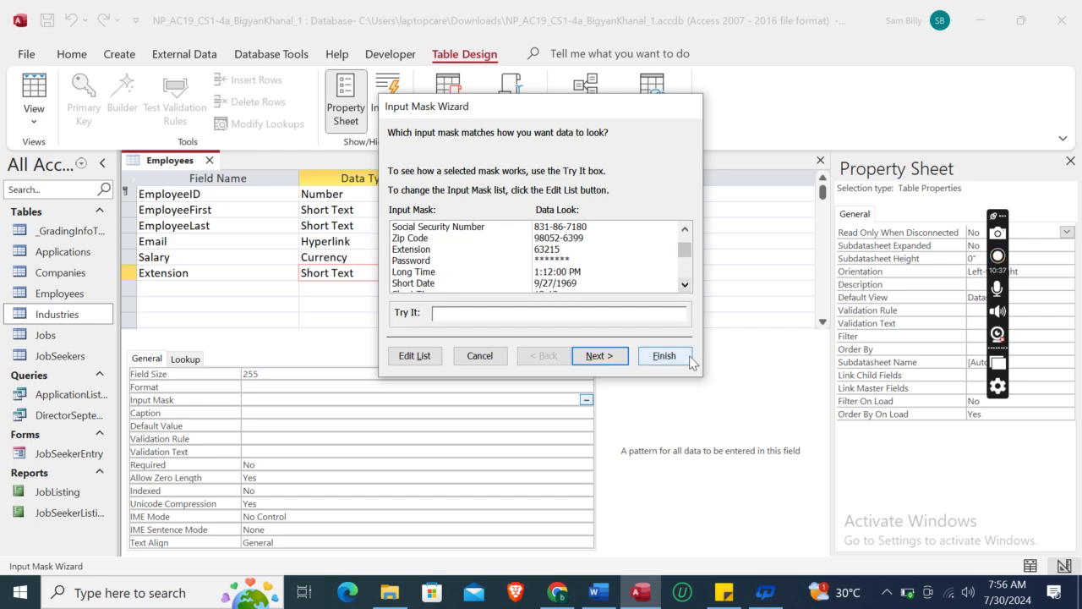
pyautogui.click(599, 601)
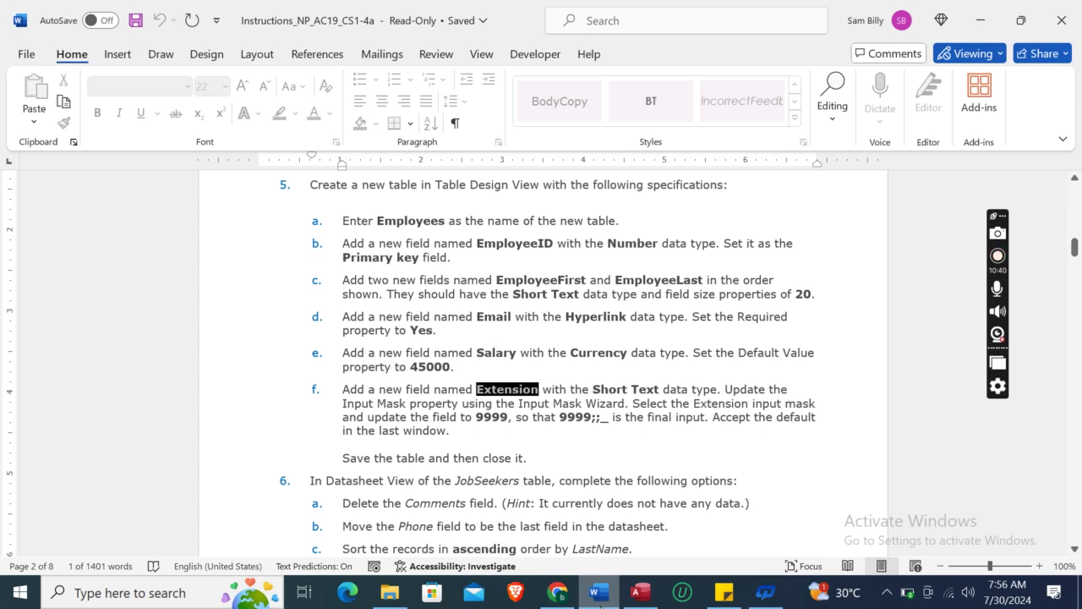
pyautogui.click(600, 606)
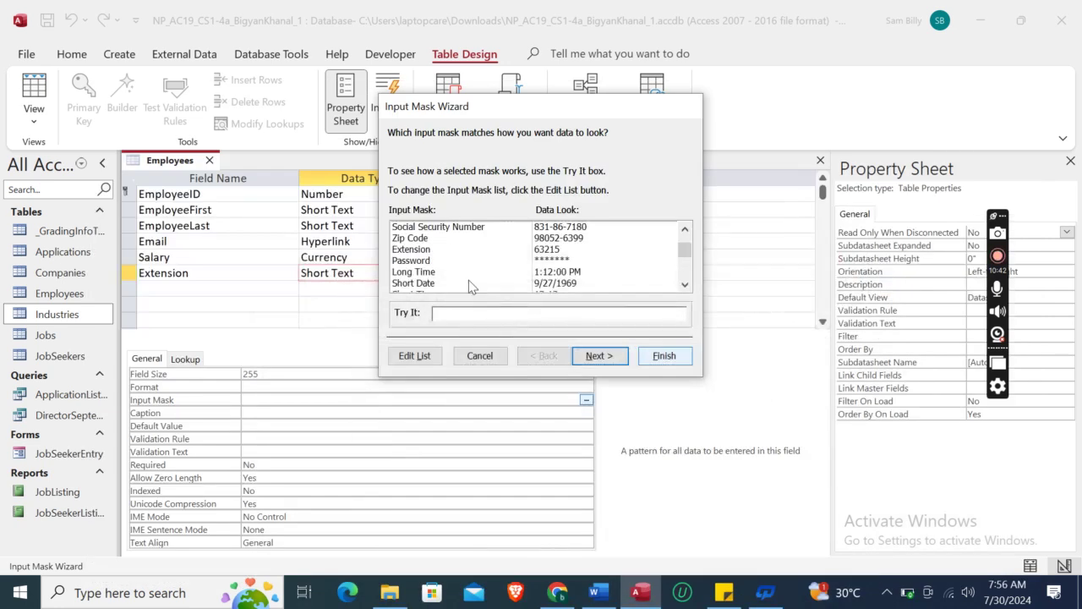
pyautogui.click(402, 252)
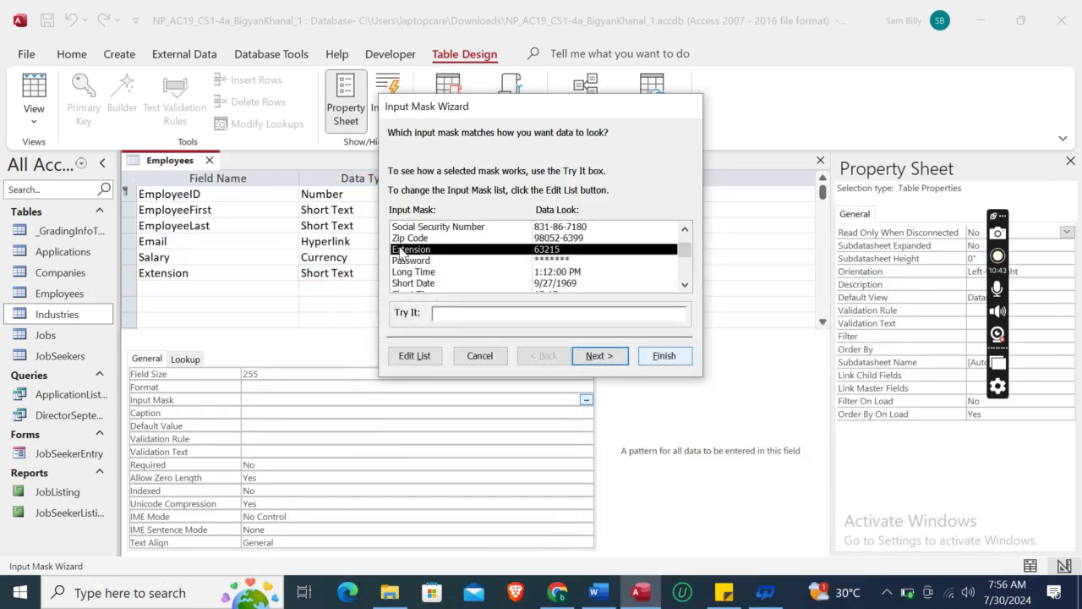
# Step: Keep the underscore (_) placeholder character for the Extension input mask
pyautogui.click(609, 359)
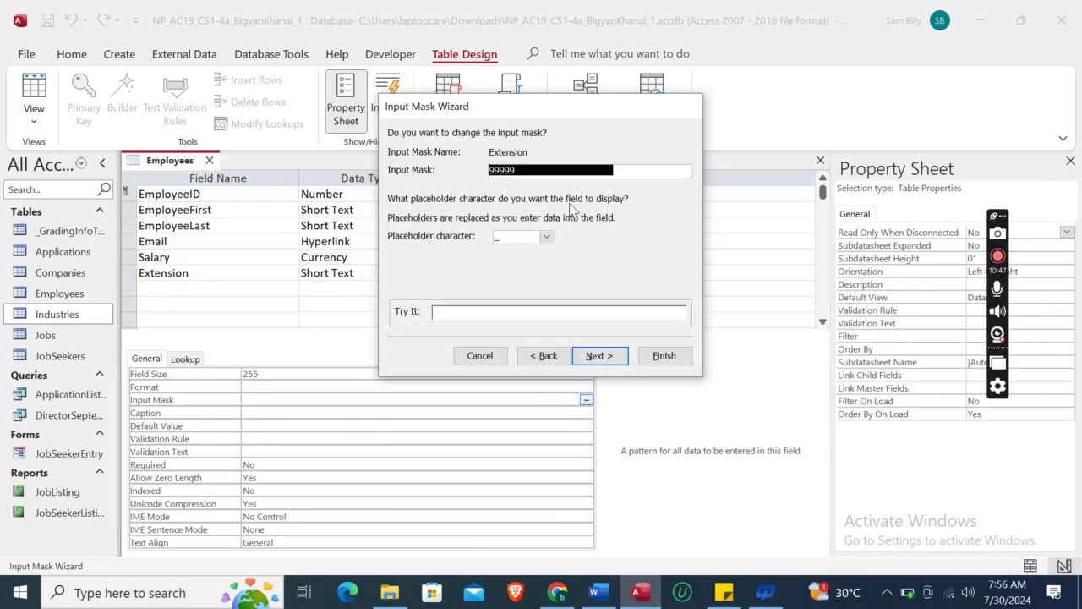
pyautogui.click(596, 593)
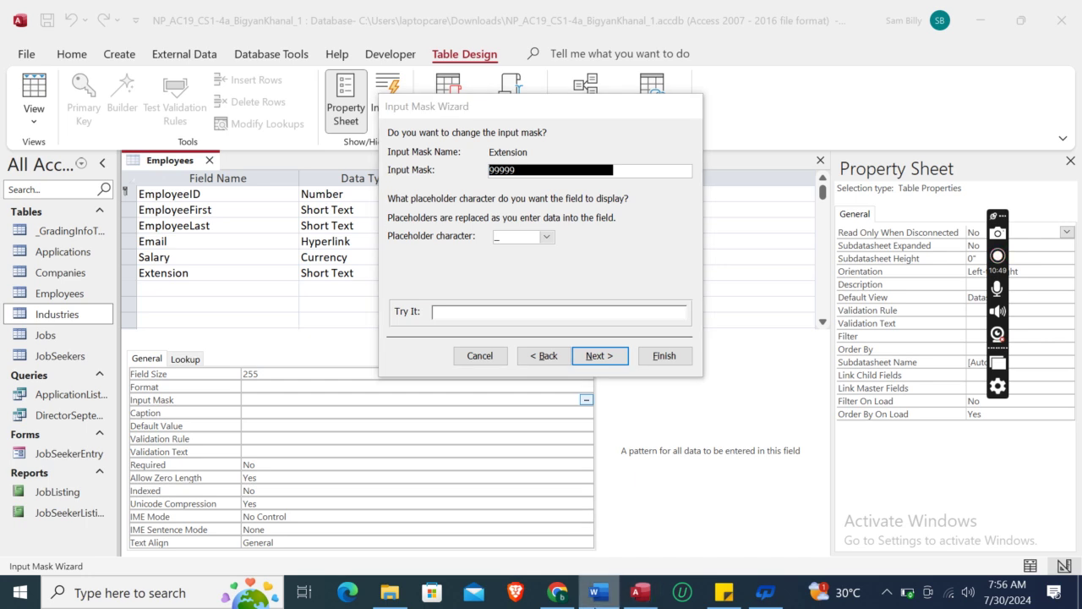
pyautogui.click(640, 593)
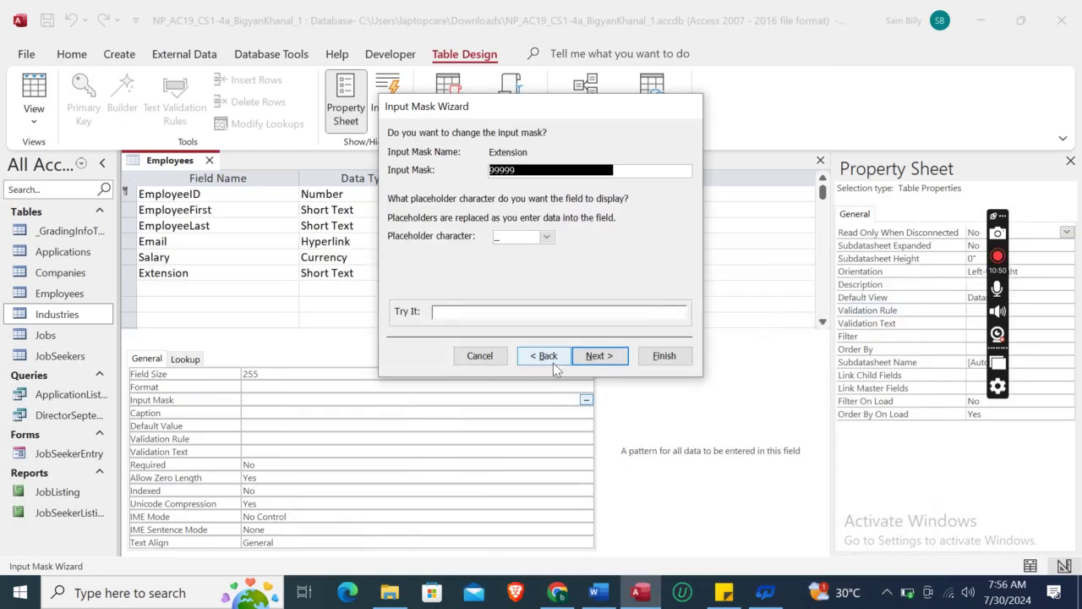
pyautogui.click(547, 238)
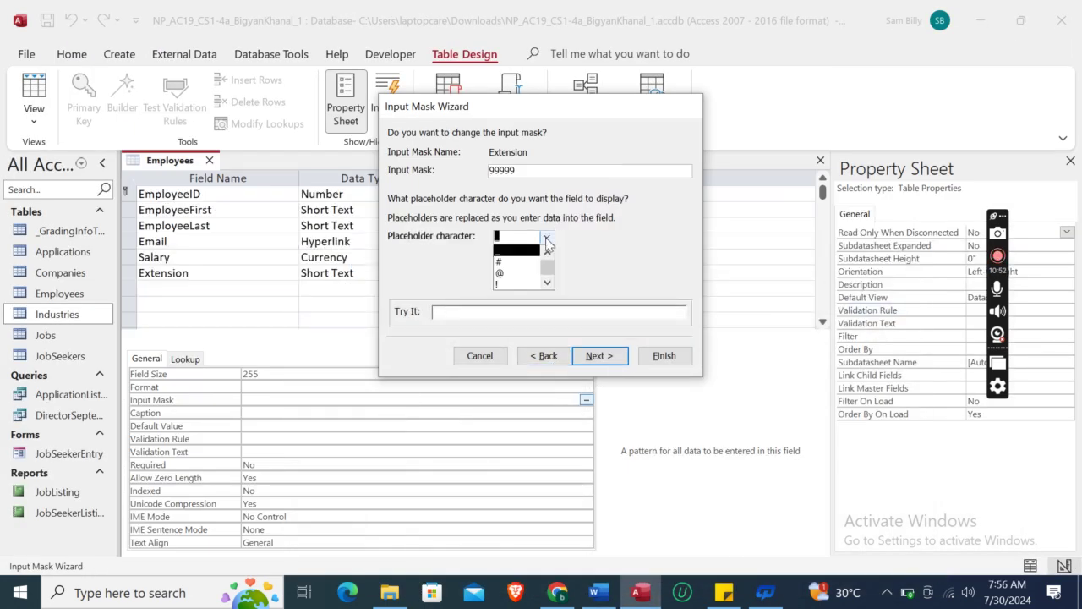
pyautogui.click(547, 284)
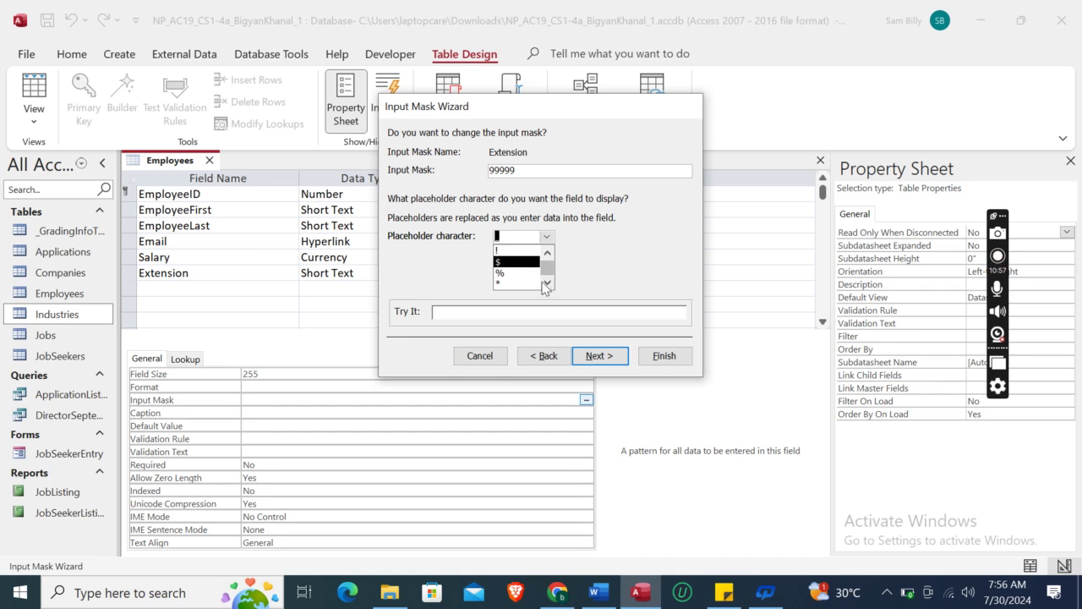
pyautogui.click(547, 252)
pyautogui.click(548, 252)
pyautogui.click(548, 252)
pyautogui.click(548, 252)
pyautogui.click(548, 252)
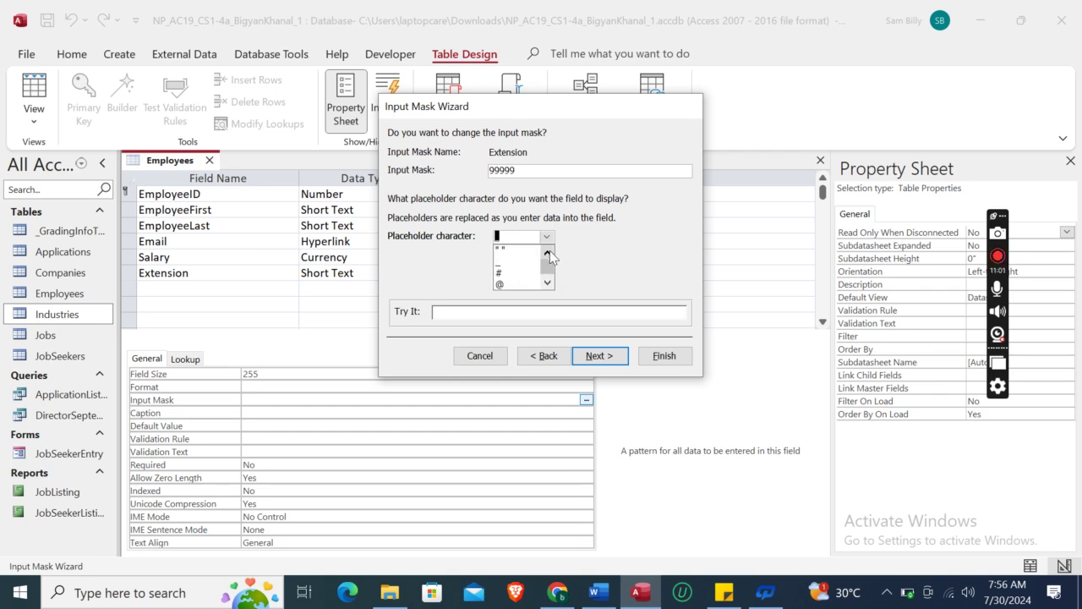
pyautogui.click(548, 252)
pyautogui.click(604, 360)
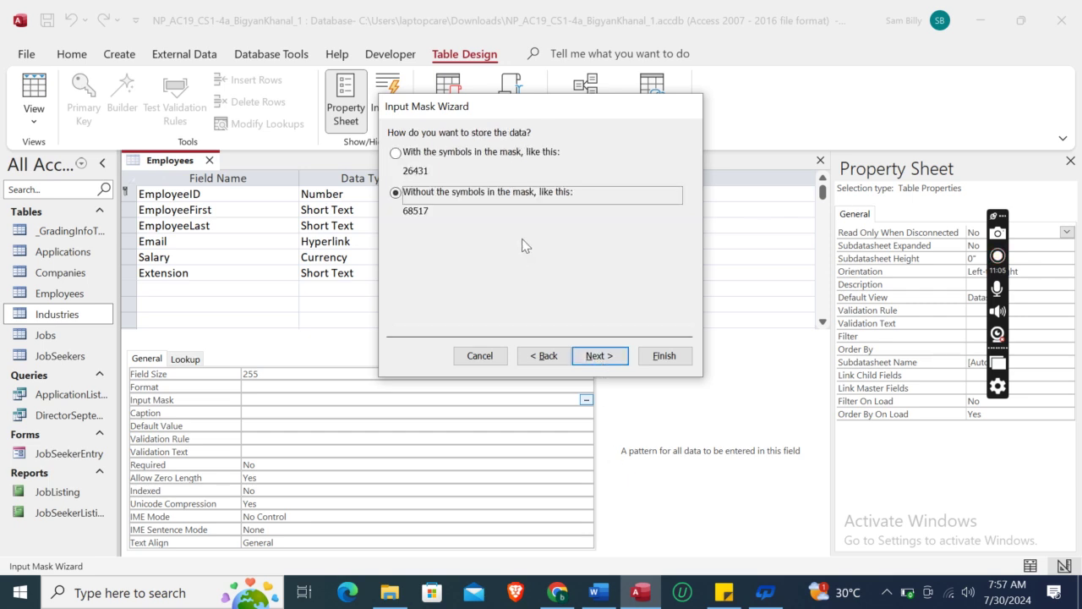
# Step: Store the Extension data with the mask symbols and finish the Input Mask Wizard, giving 99999;0;_
pyautogui.click(395, 153)
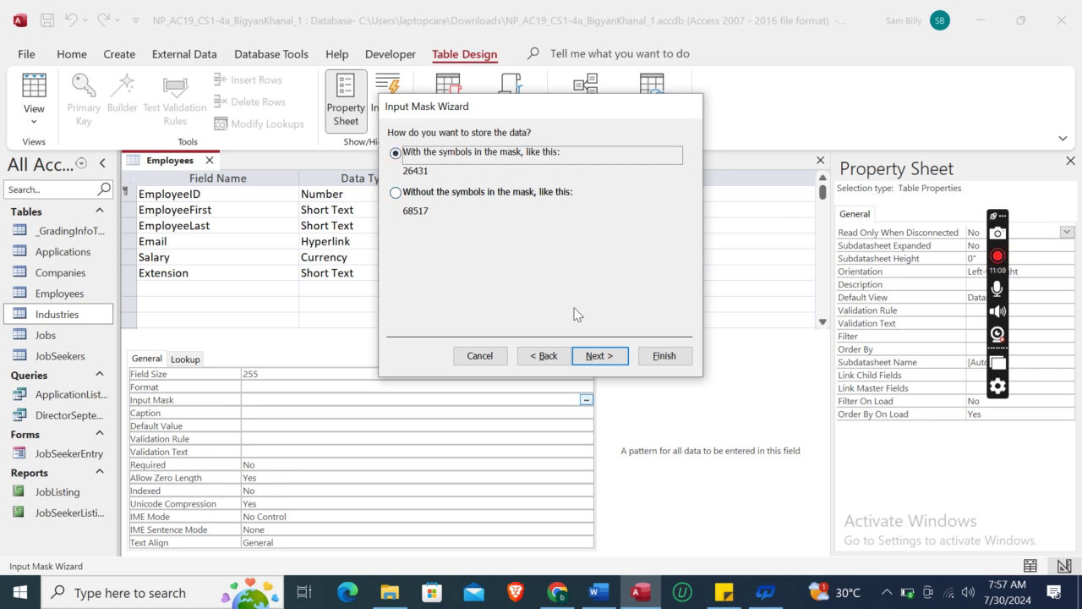
pyautogui.click(609, 597)
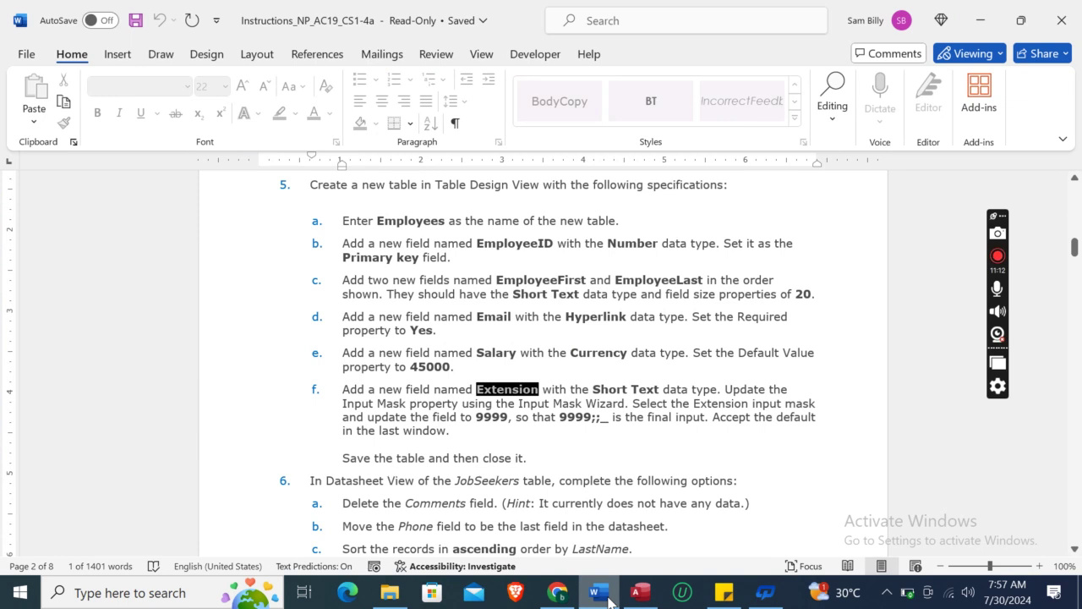
pyautogui.click(609, 596)
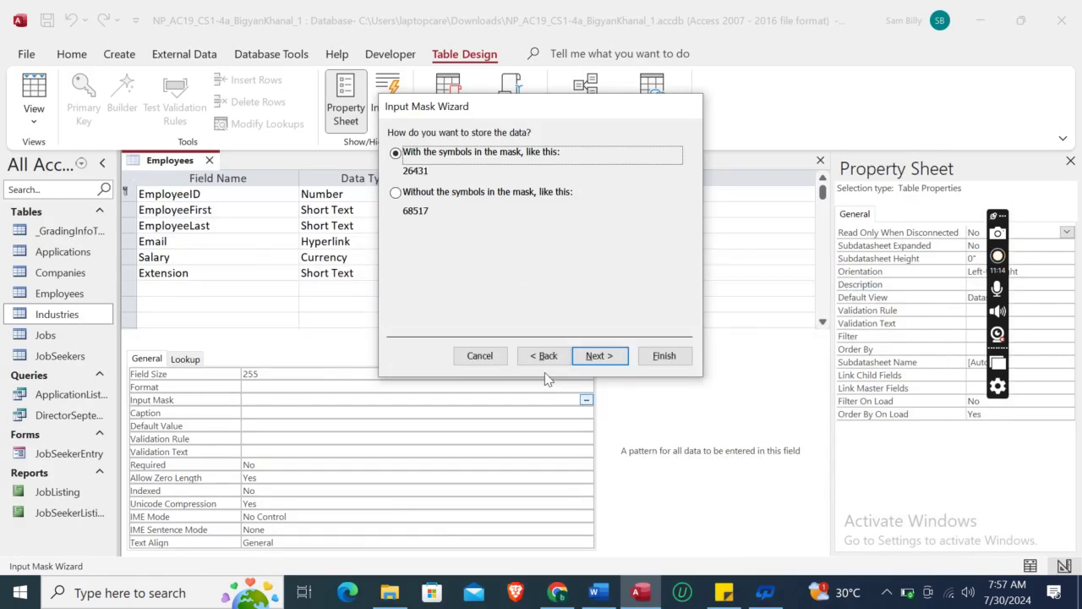
pyautogui.click(598, 357)
pyautogui.click(677, 356)
pyautogui.click(345, 405)
# Step: Save the Employees table design and close it
pyautogui.click(595, 595)
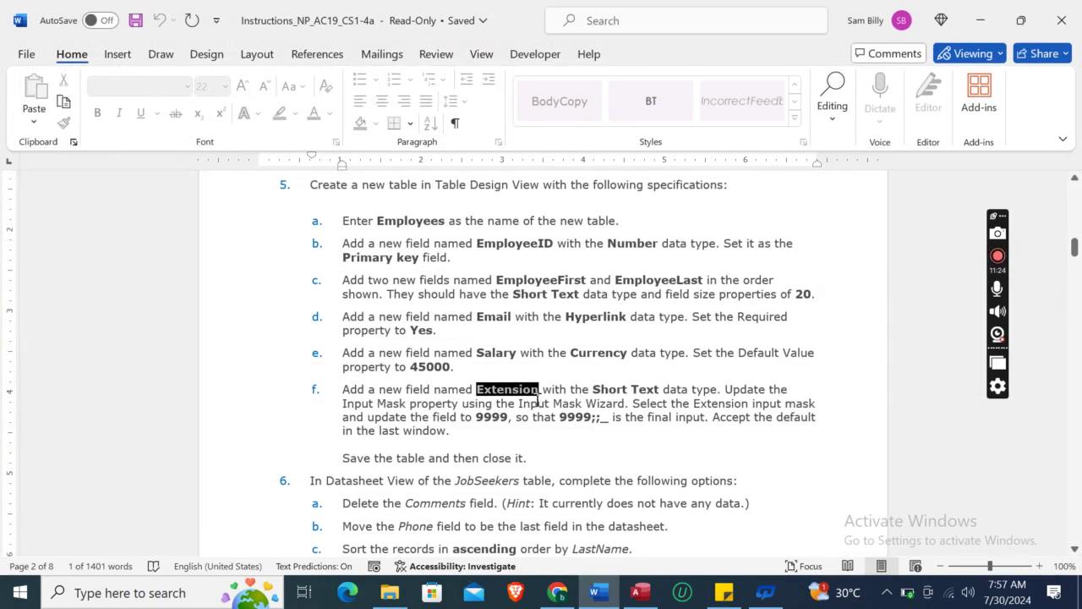
pyautogui.click(640, 593)
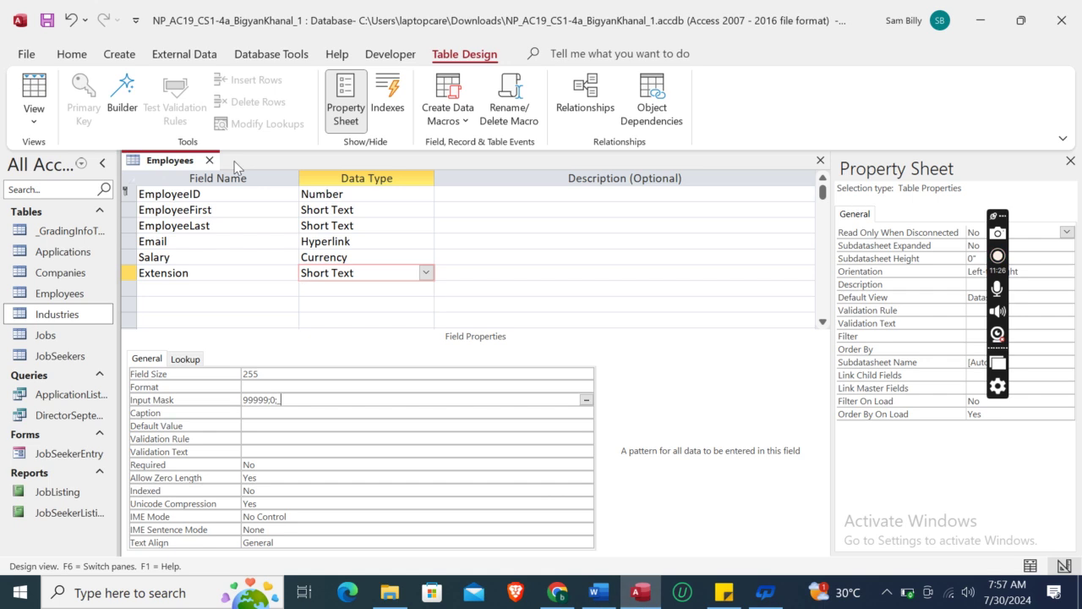
pyautogui.rightClick(175, 169)
pyautogui.click(203, 181)
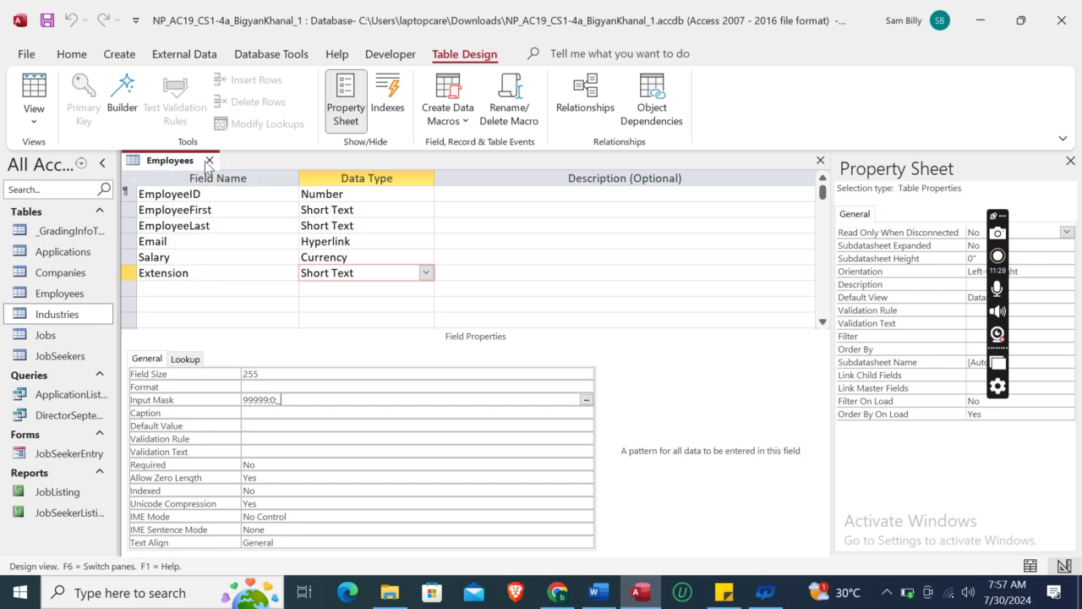
pyautogui.click(209, 160)
# Step: Scroll through the Word instructions document, then return to its Getting Started section at the top
pyautogui.click(598, 592)
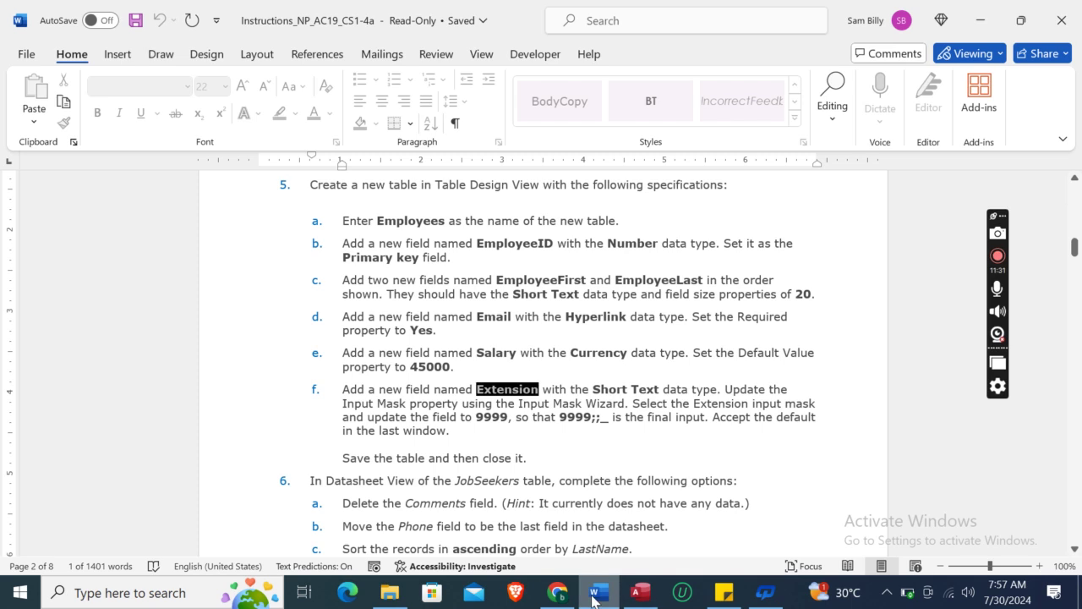
pyautogui.moveTo(1074, 248)
pyautogui.mouseDown()
pyautogui.moveTo(1077, 269)
pyautogui.moveTo(1080, 258)
pyautogui.mouseUp()
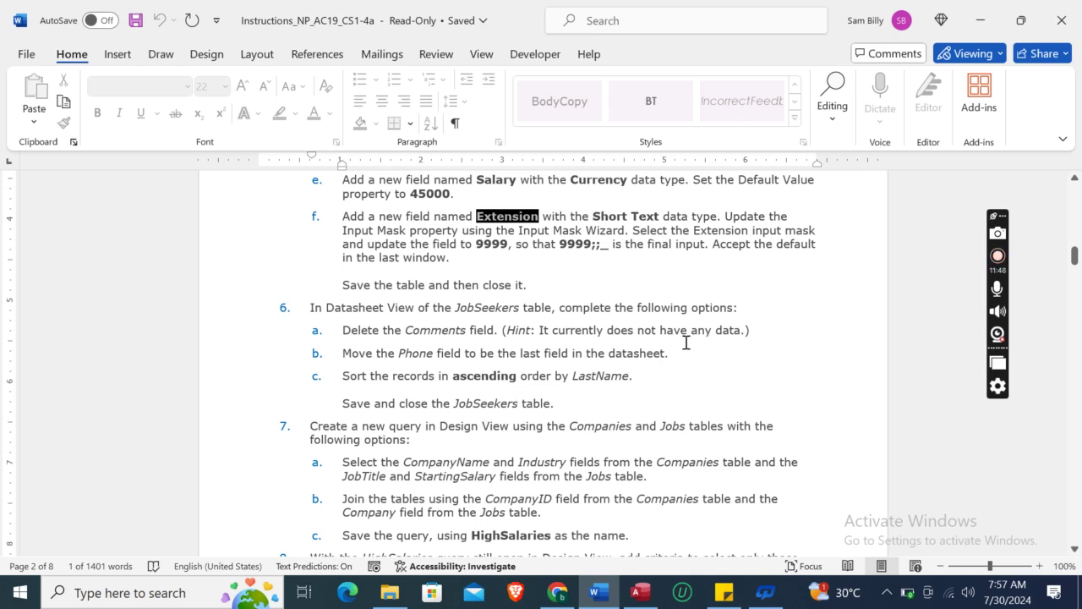
pyautogui.moveTo(1074, 256); pyautogui.dragTo(1073, 173)
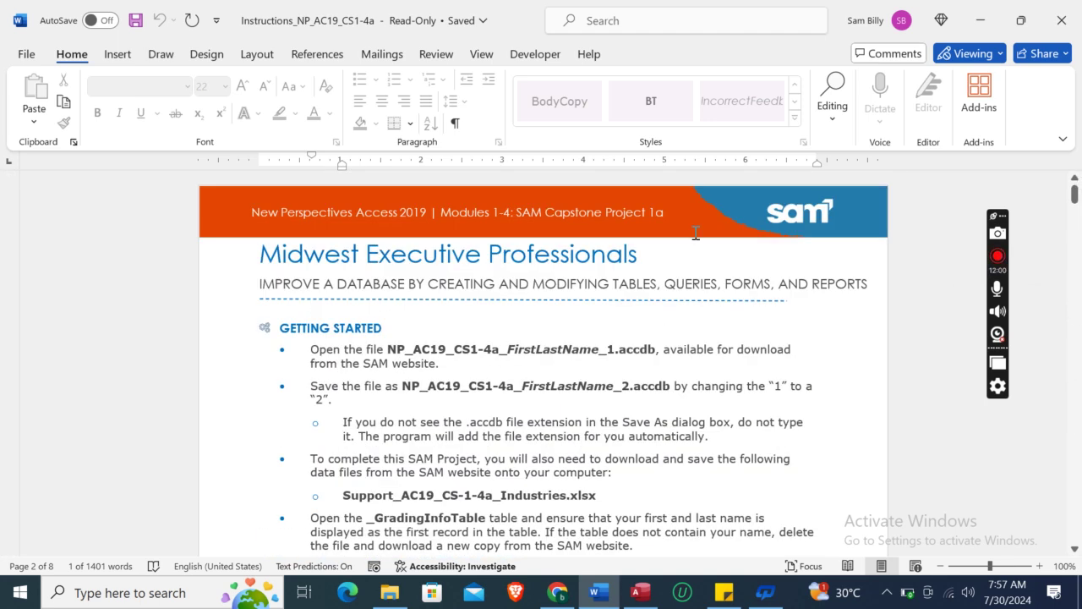